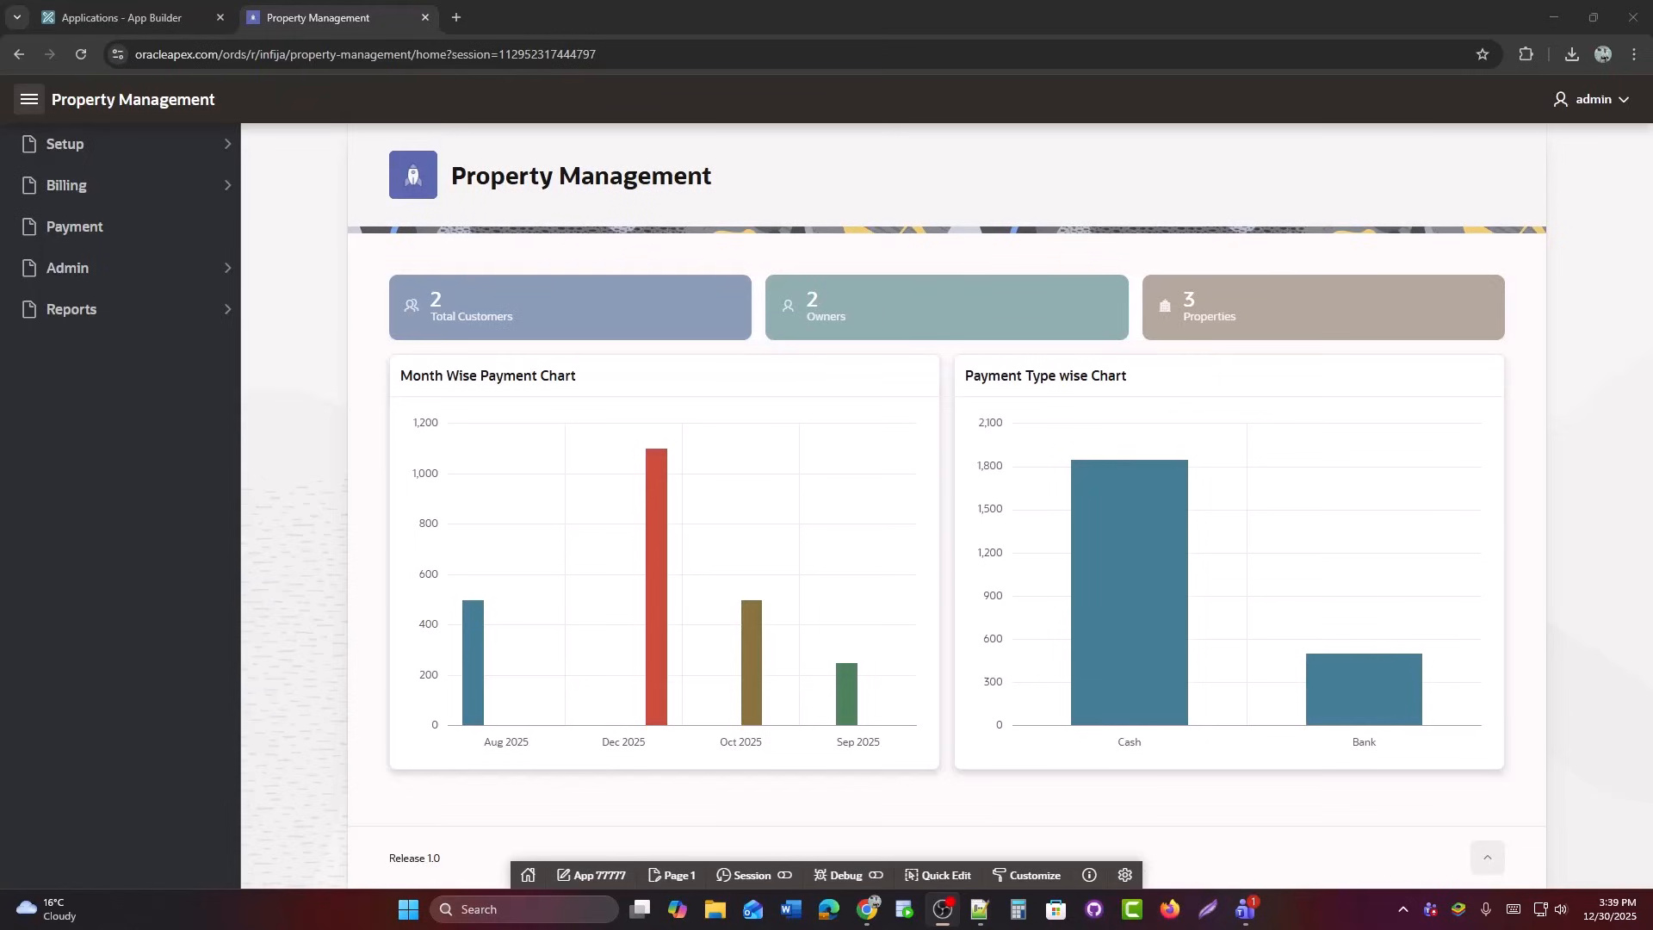
# Switch from the running Property Management app back to the App Builder window.
pyautogui.hotkey('alt', 'Tab')
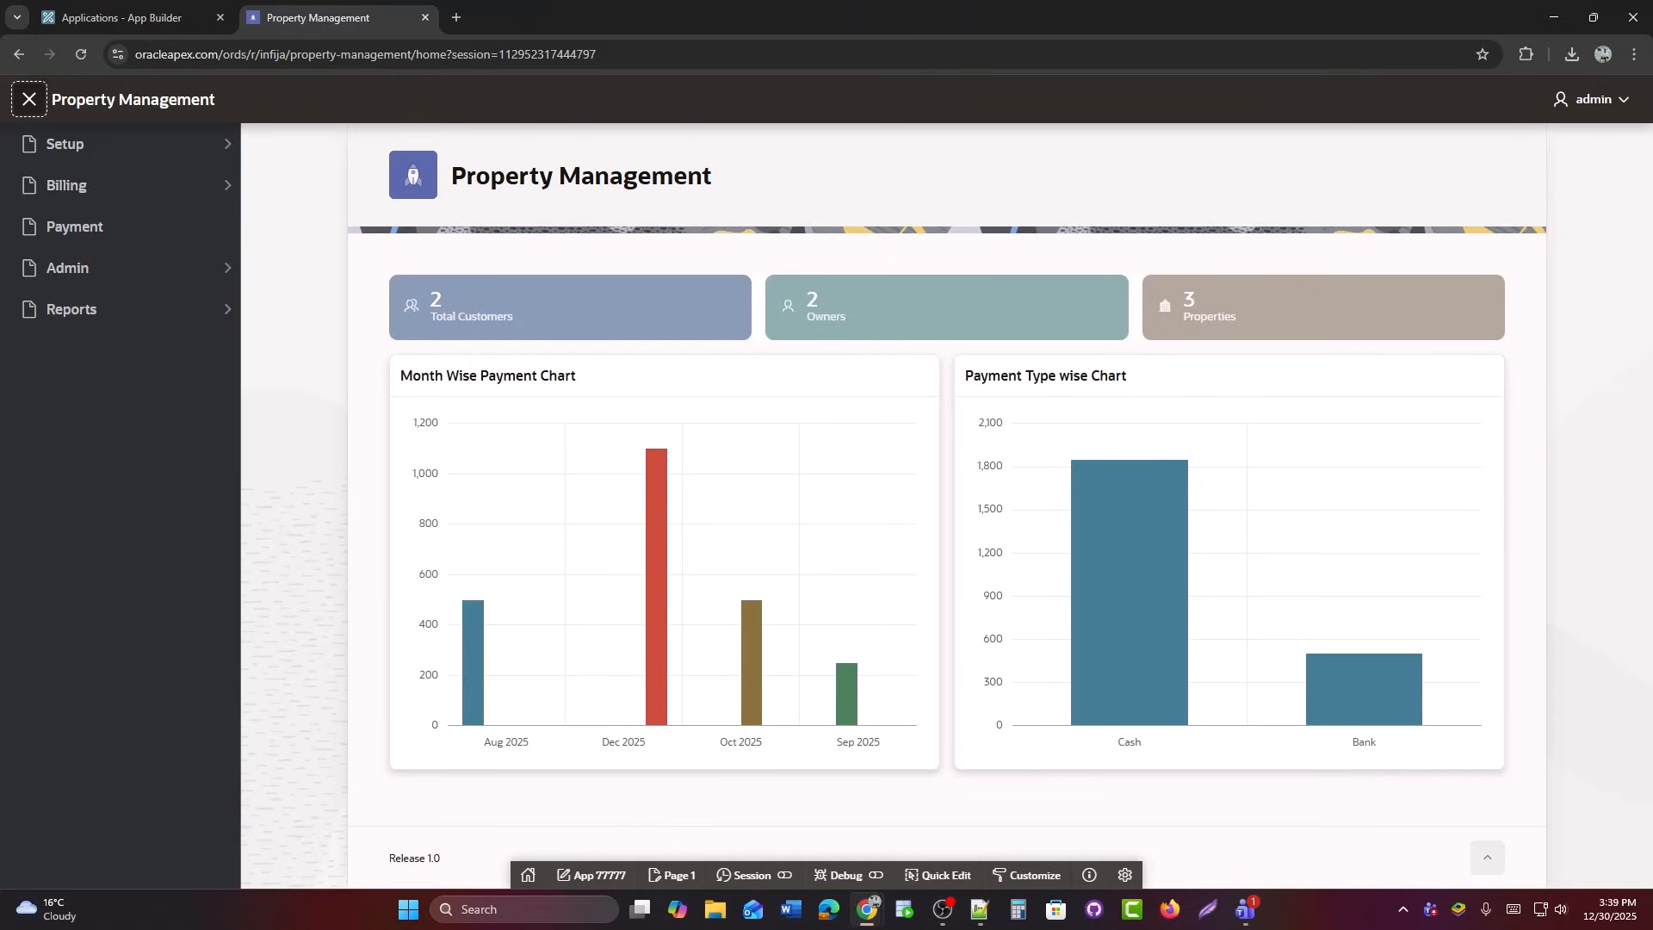
# Navigate to application 77777's Installation Scripts page under Shared Components > Supporting Objects.
pyautogui.click(65, 7)
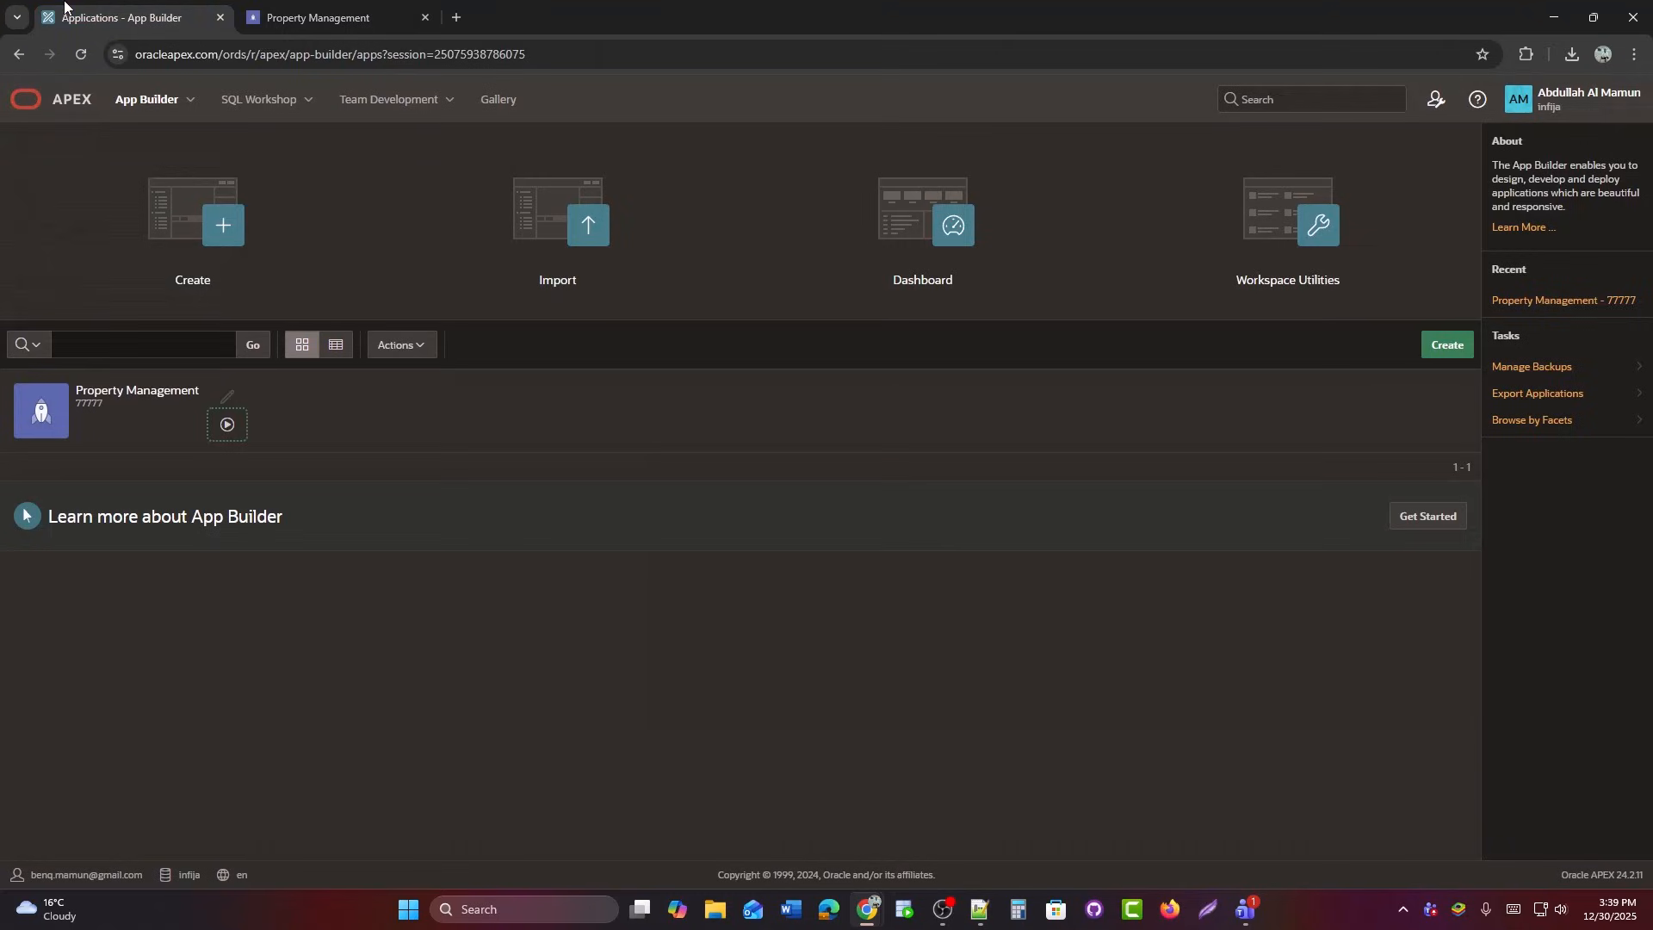
pyautogui.click(175, 411)
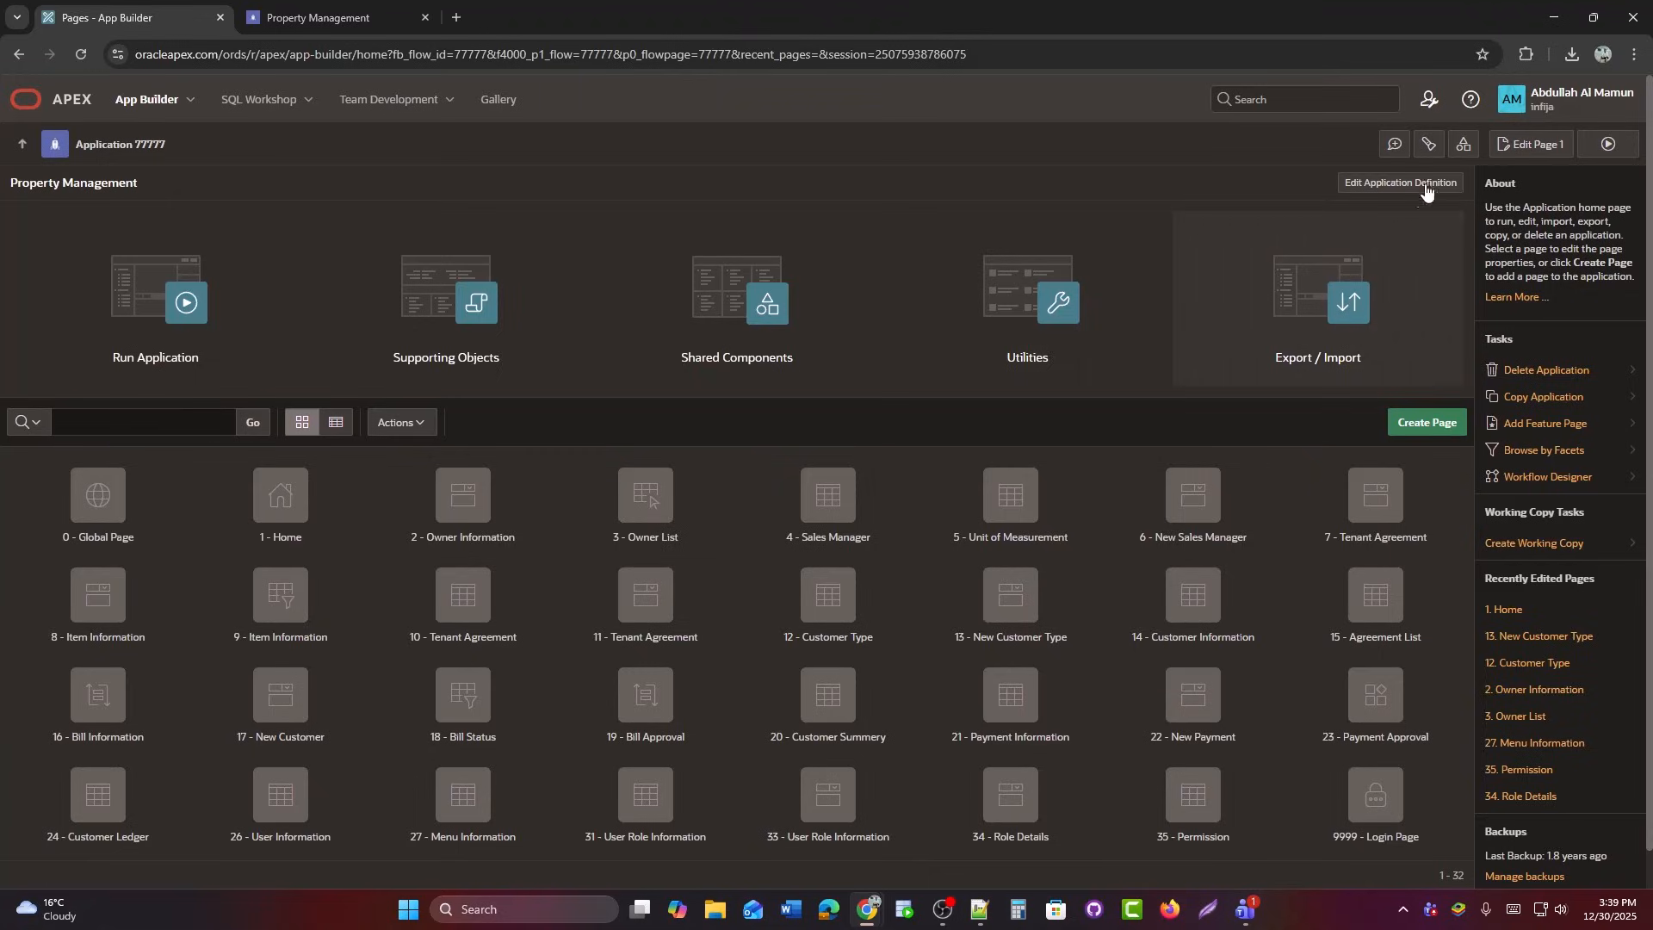
pyautogui.click(1464, 144)
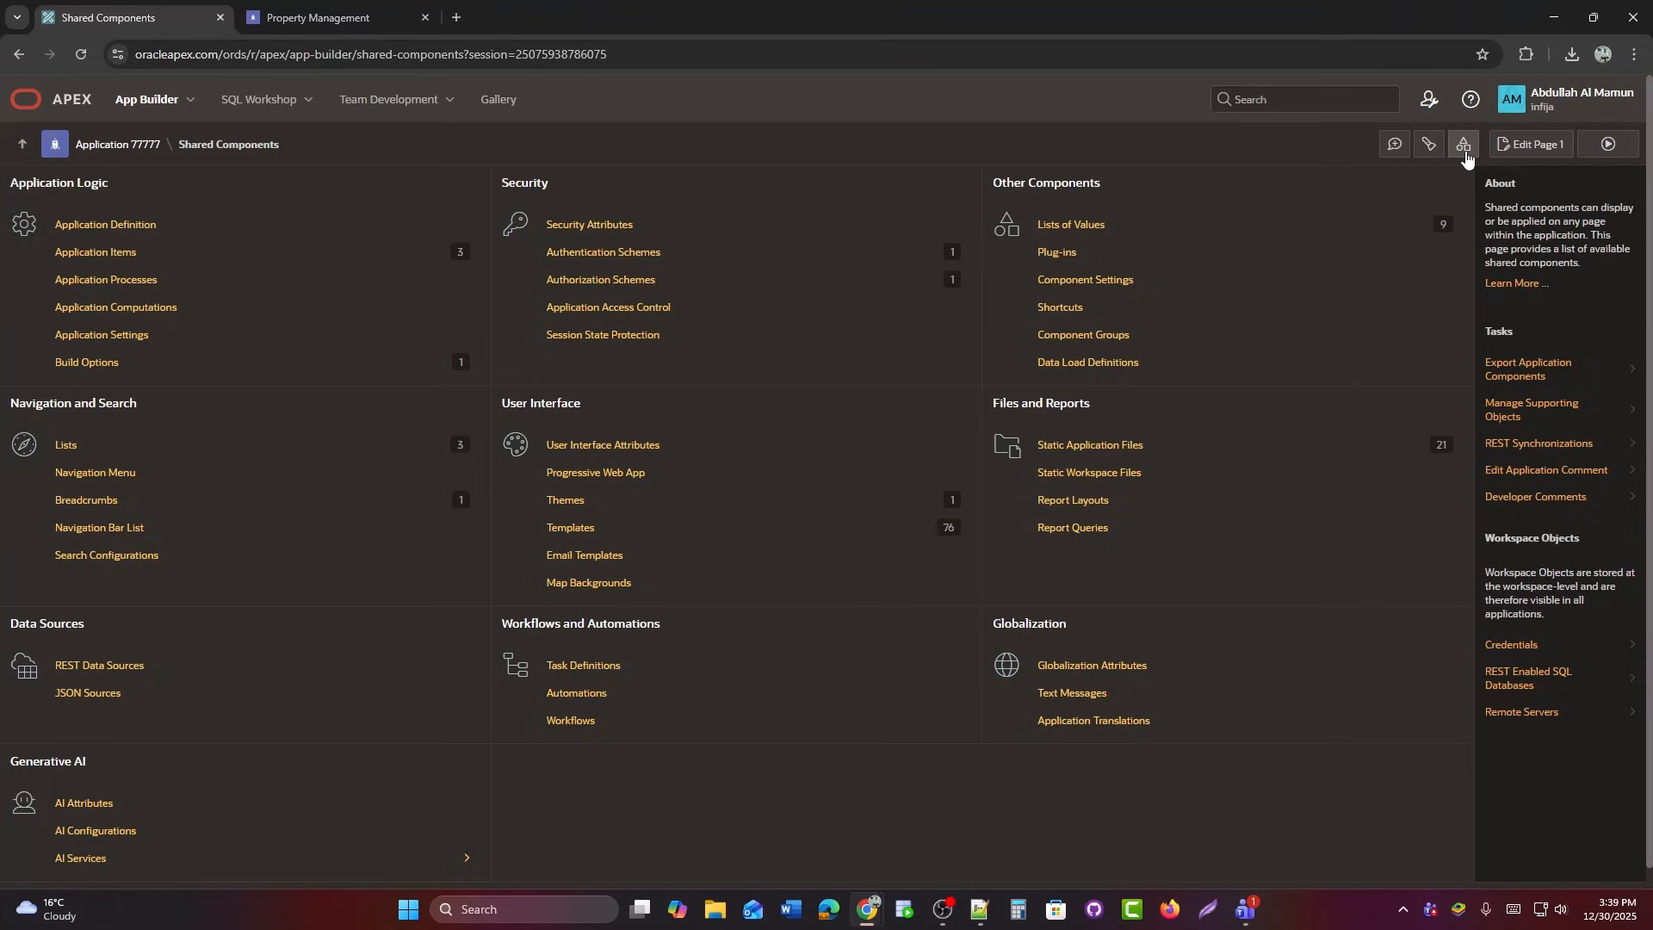
pyautogui.click(1578, 421)
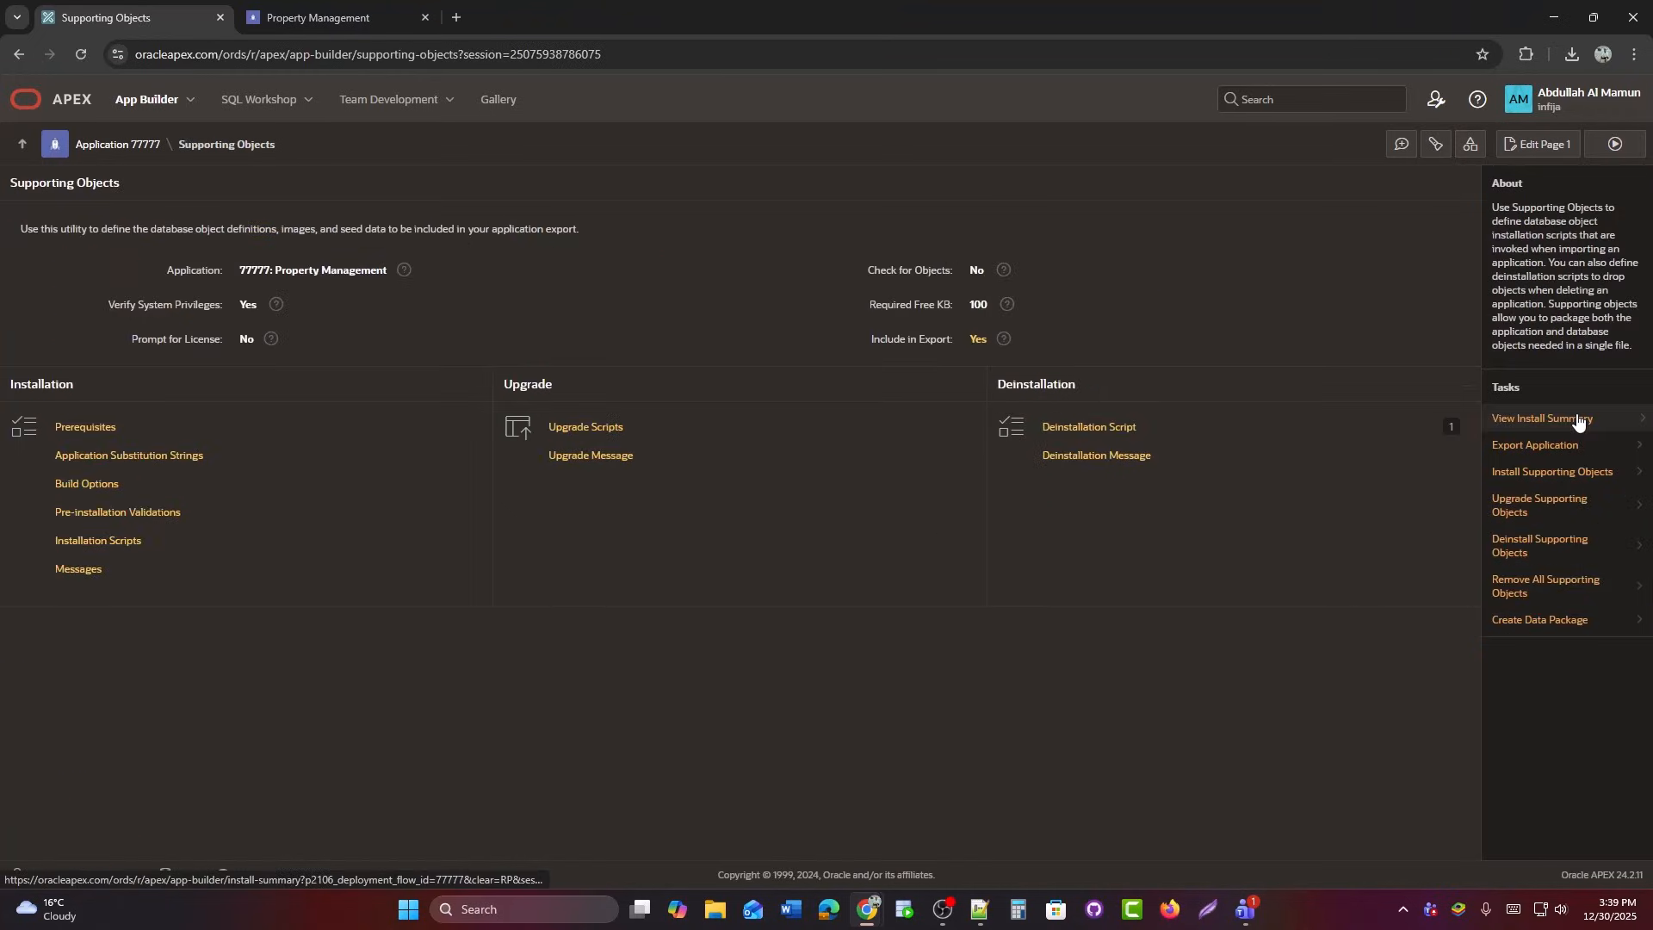
pyautogui.click(140, 554)
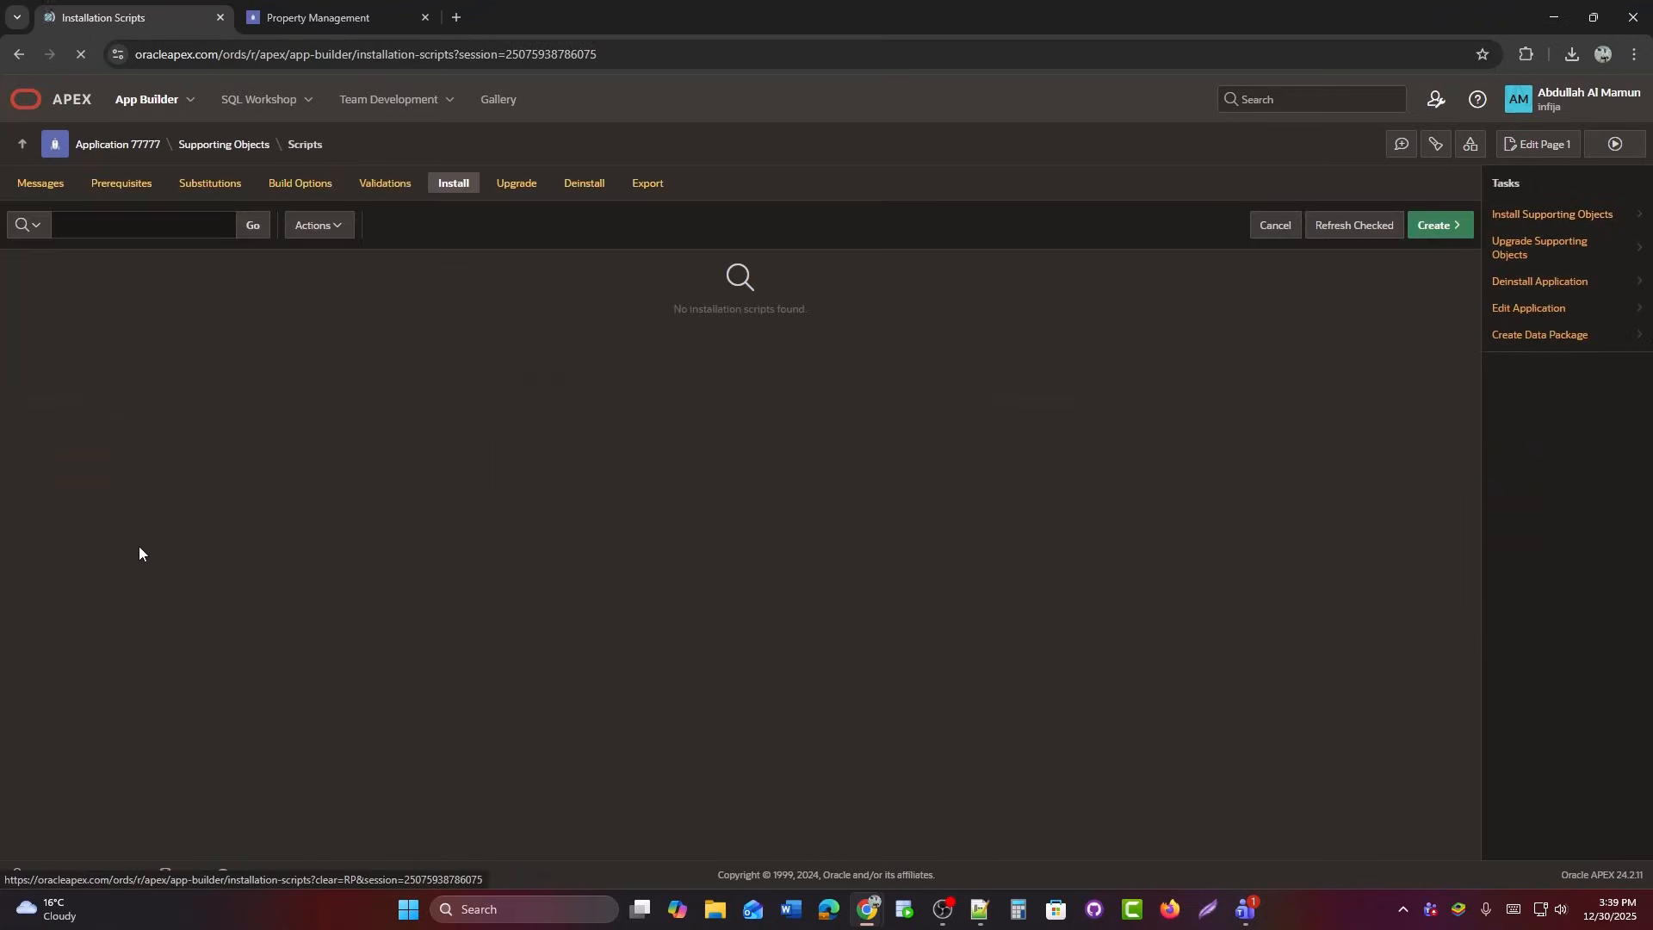
# Start a from-database-object installation script named 'Table Script' limited to TABLE objects.
pyautogui.click(1432, 226)
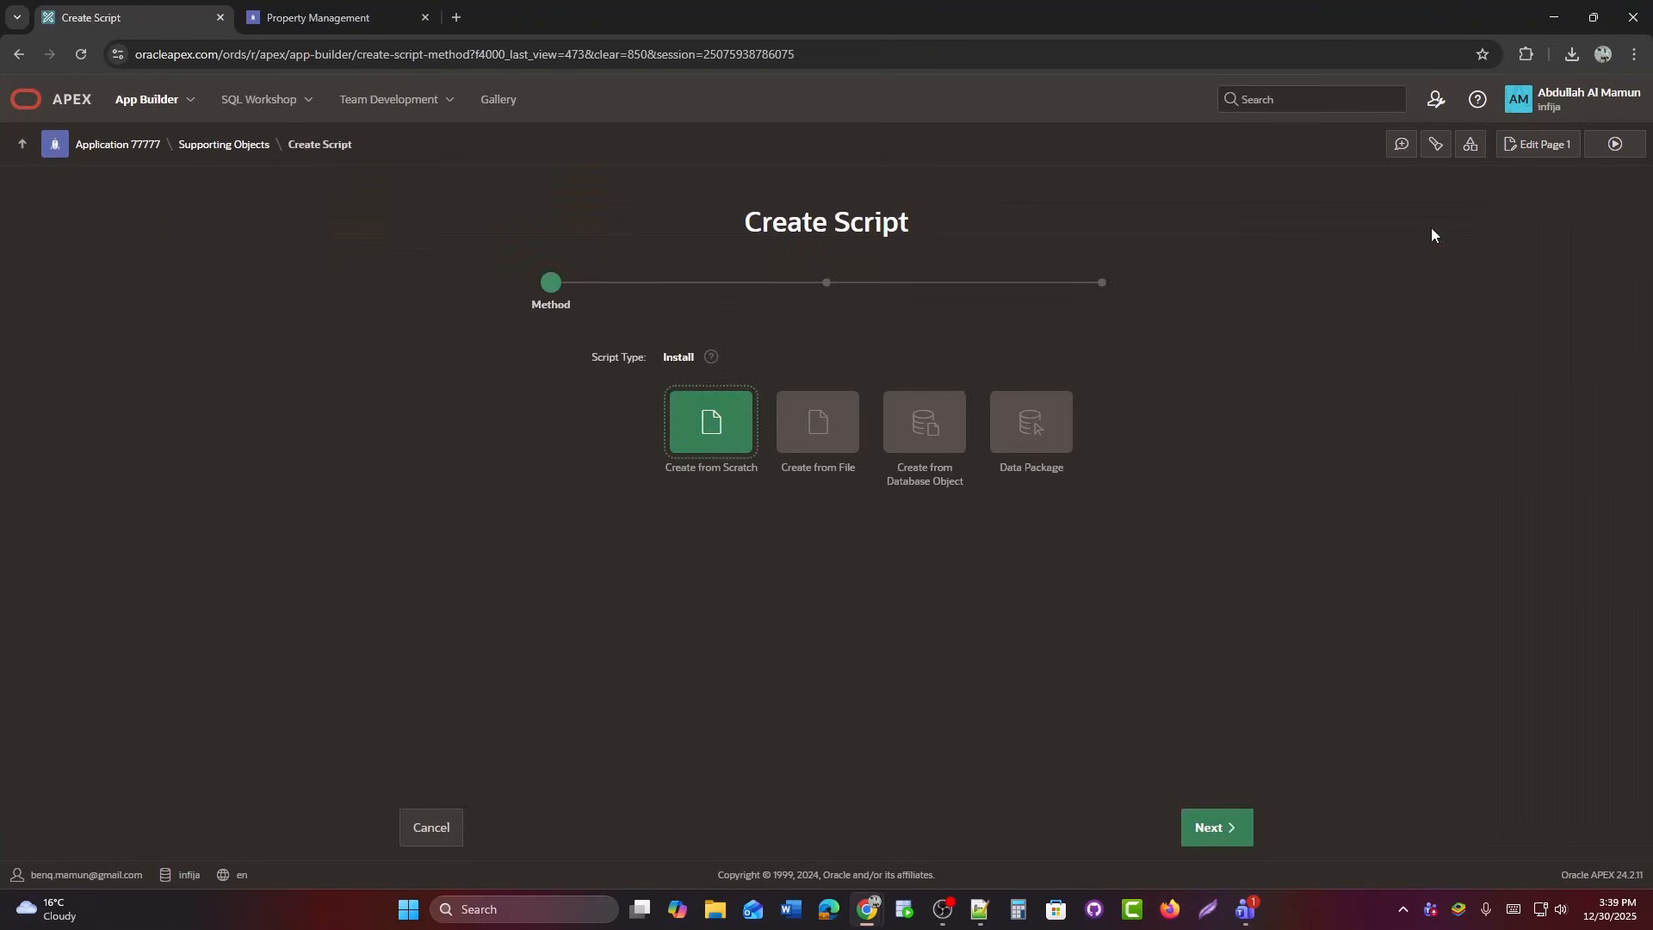
pyautogui.click(938, 433)
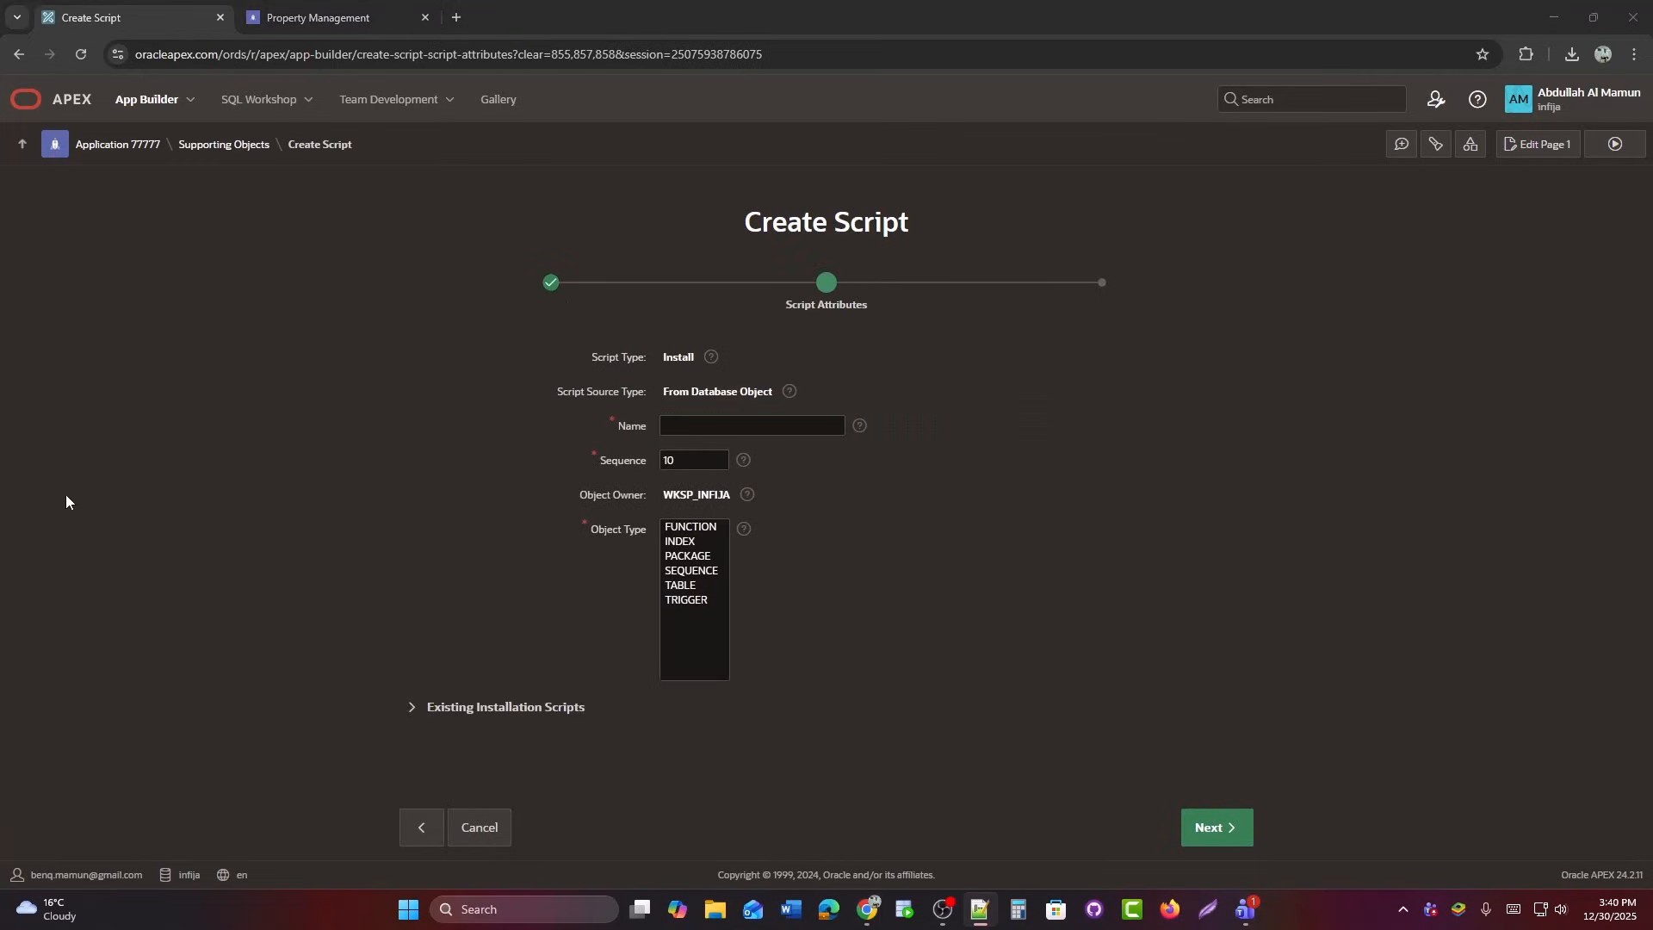
pyautogui.click(680, 585)
pyautogui.click(696, 428)
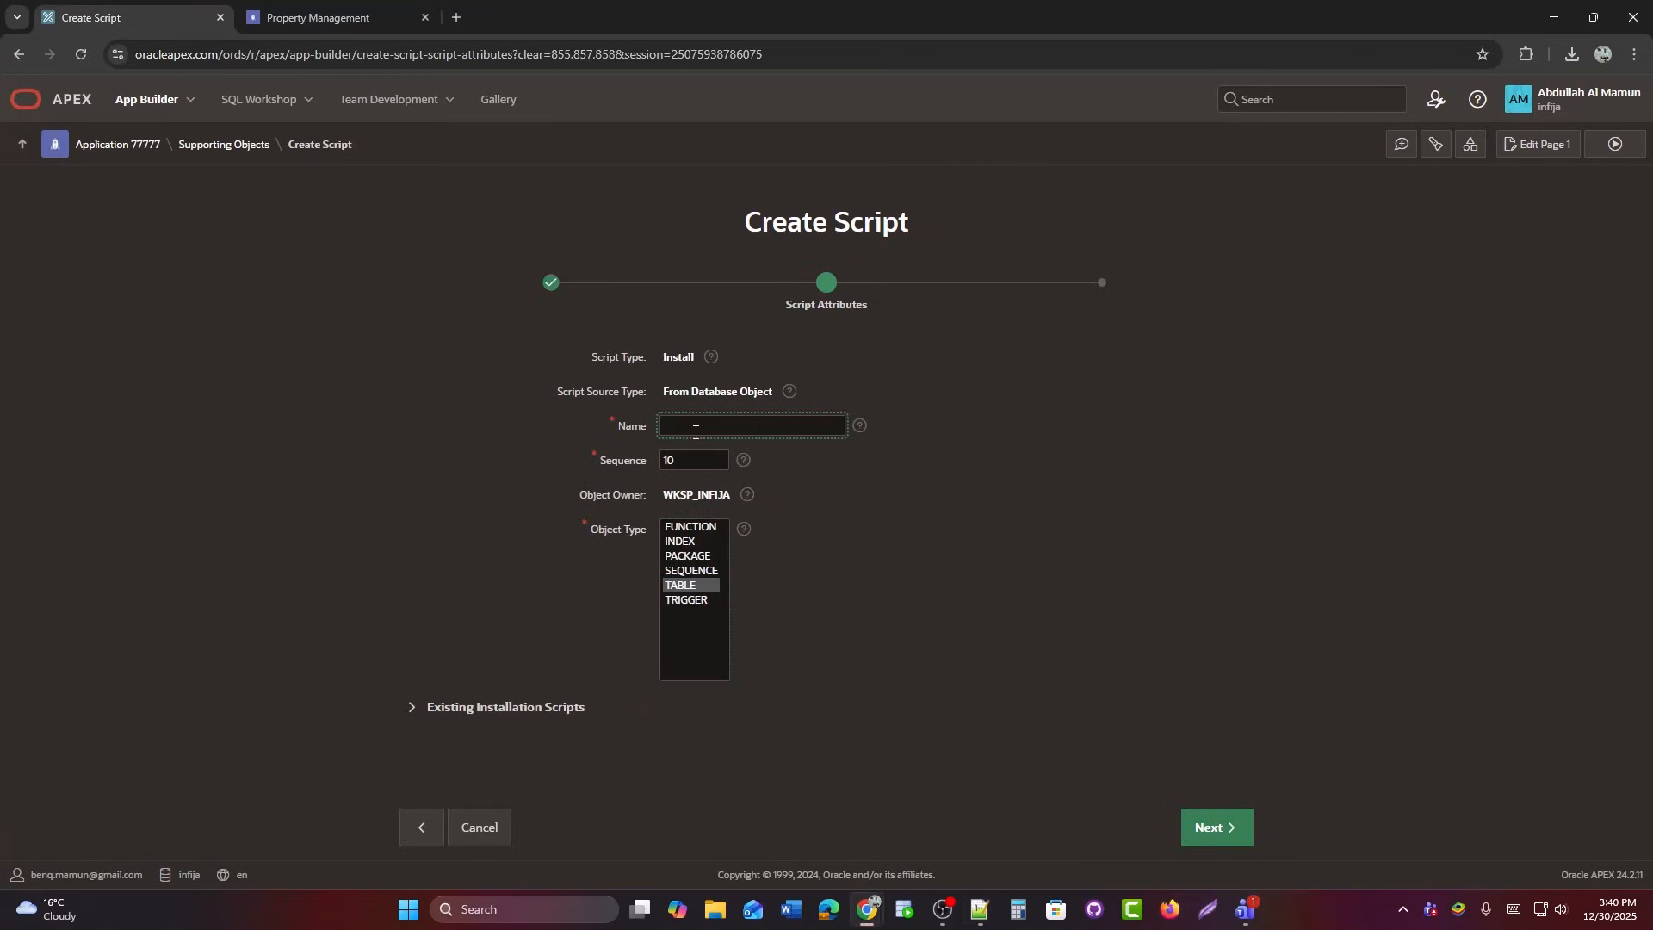
pyautogui.write('Table Scrip')
pyautogui.click(1212, 828)
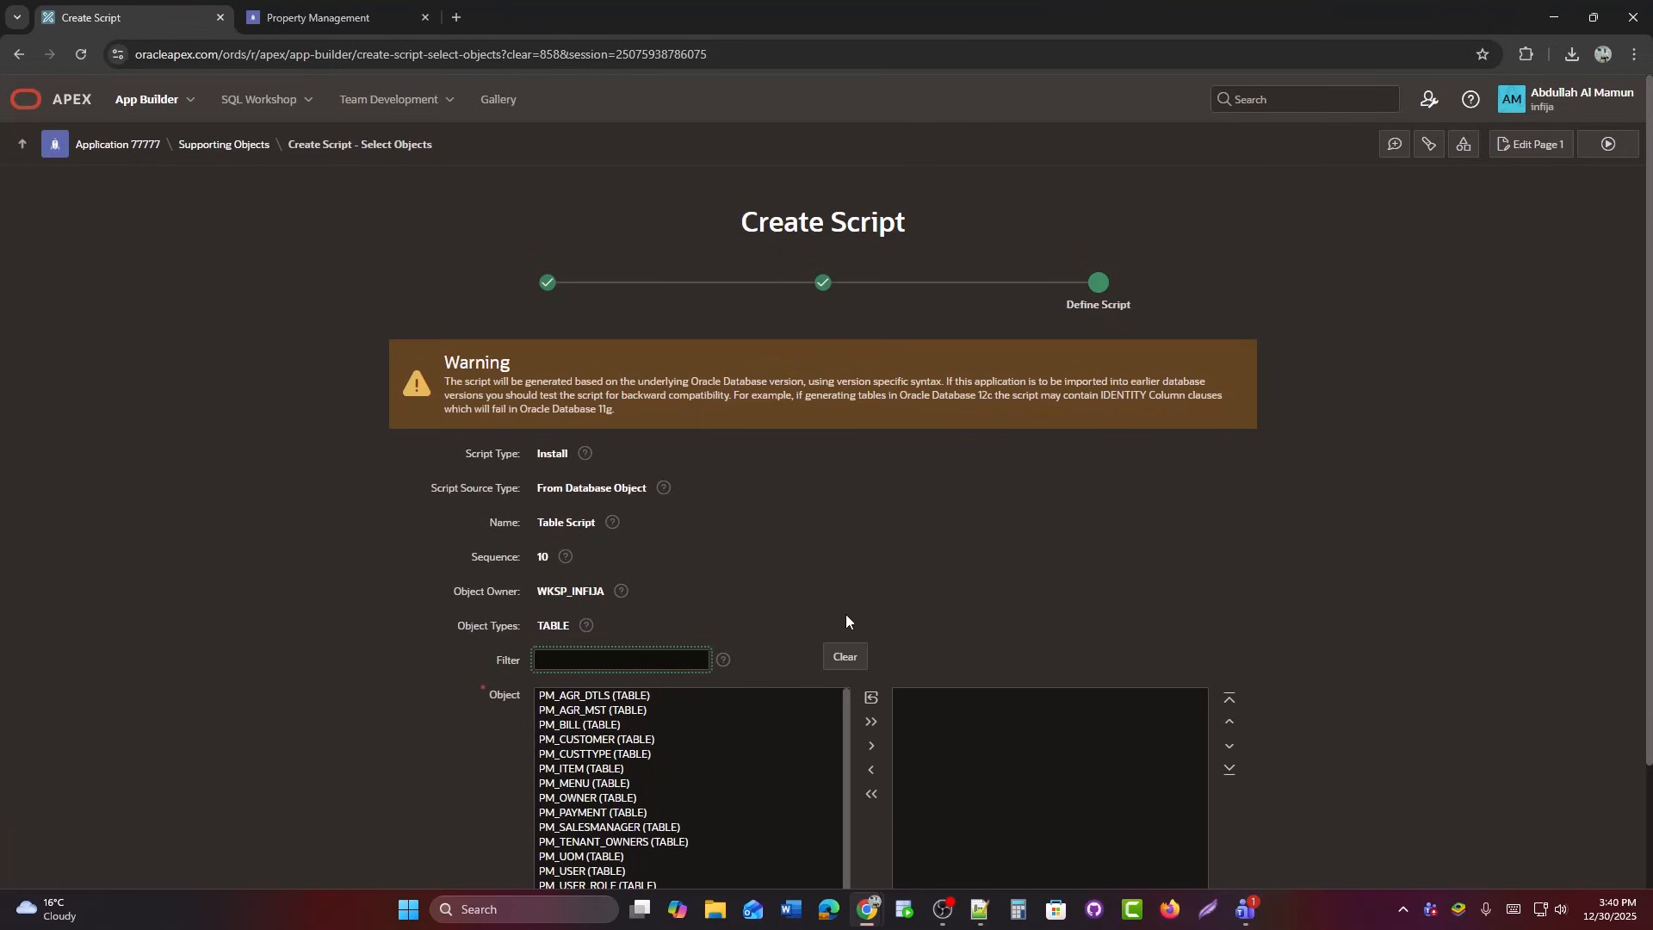
# Select the PM_USER table and generate its CREATE TABLE DDL.
pyautogui.scroll(-2, 1192, 549)
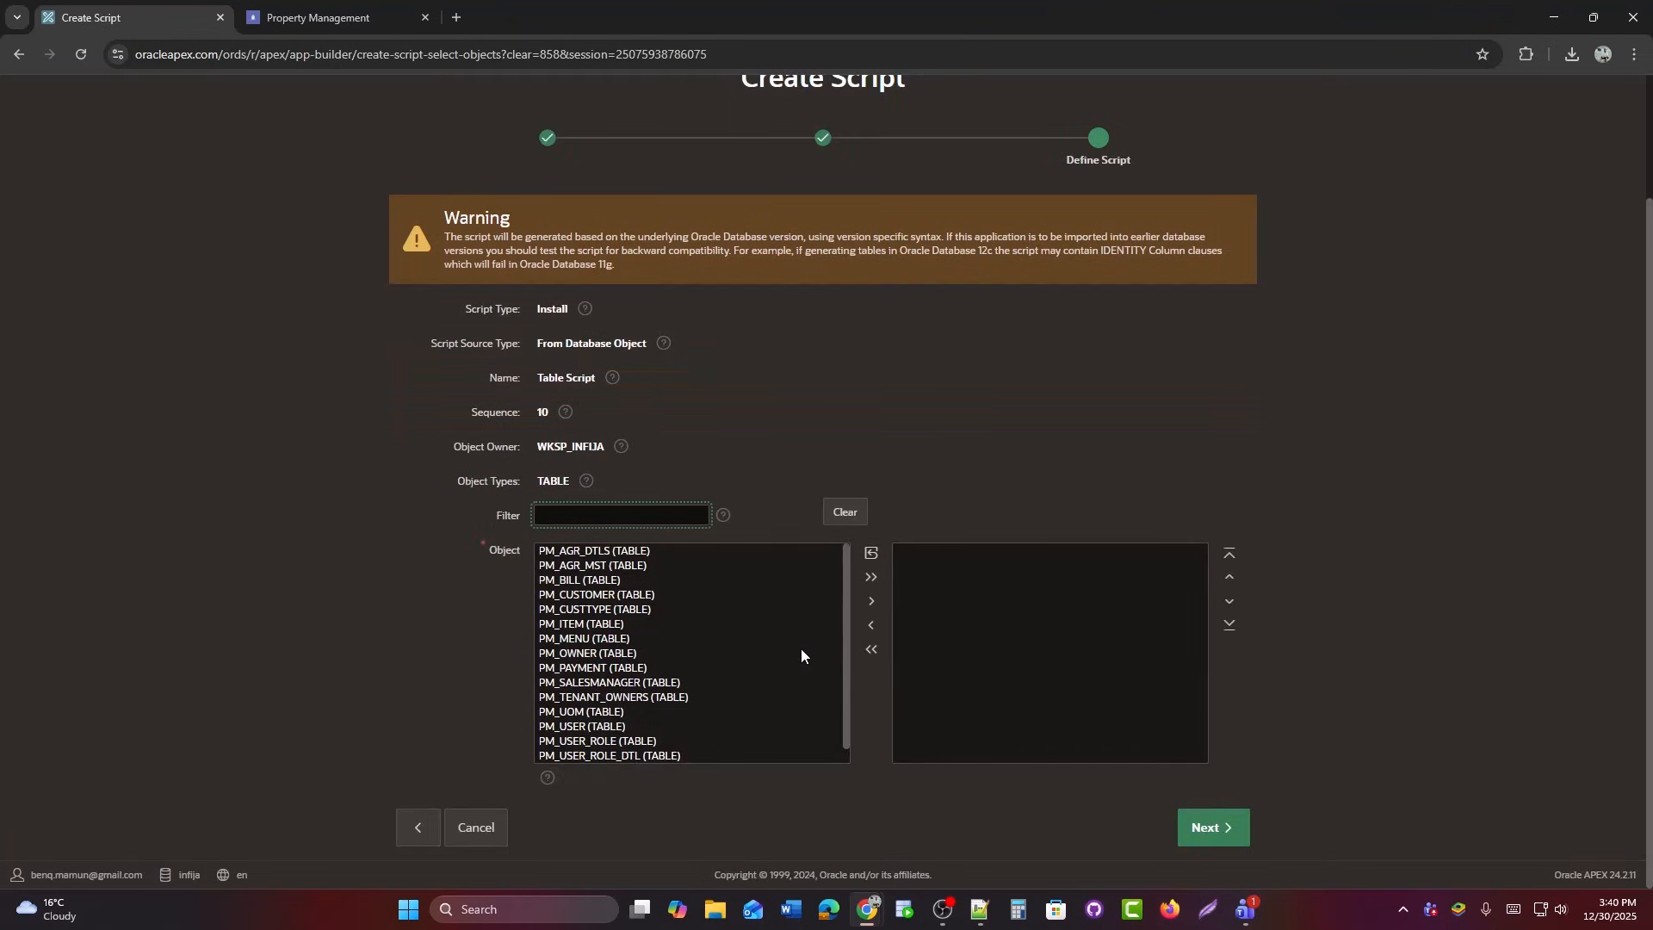
pyautogui.scroll(-1, 788, 655)
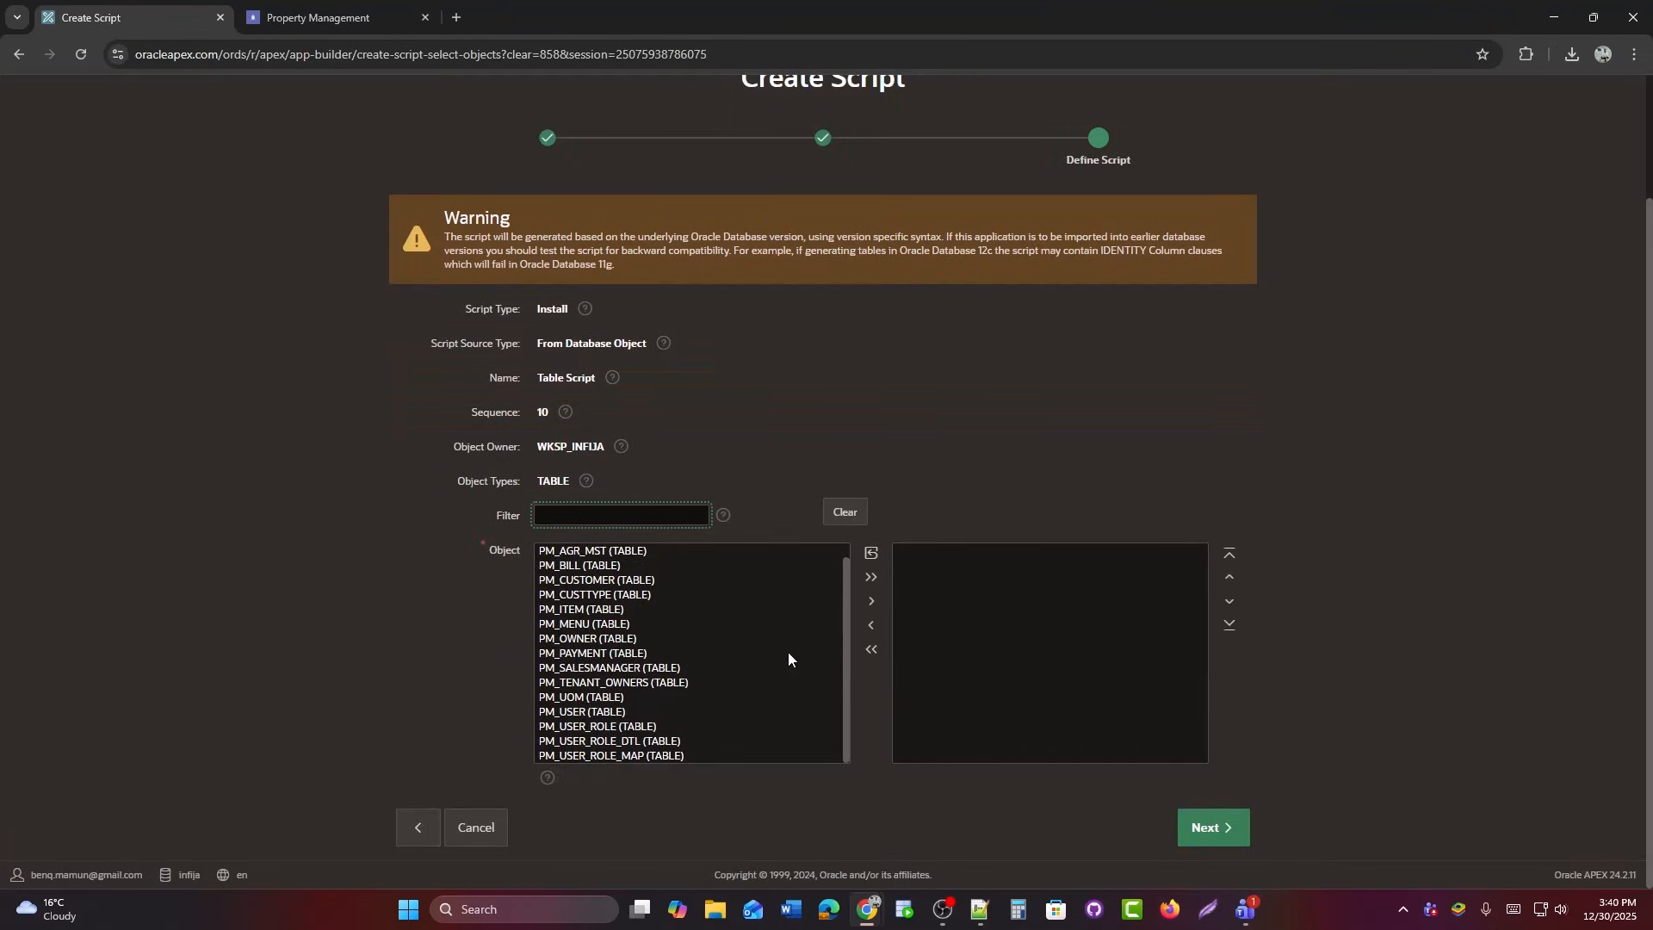
pyautogui.click(618, 711)
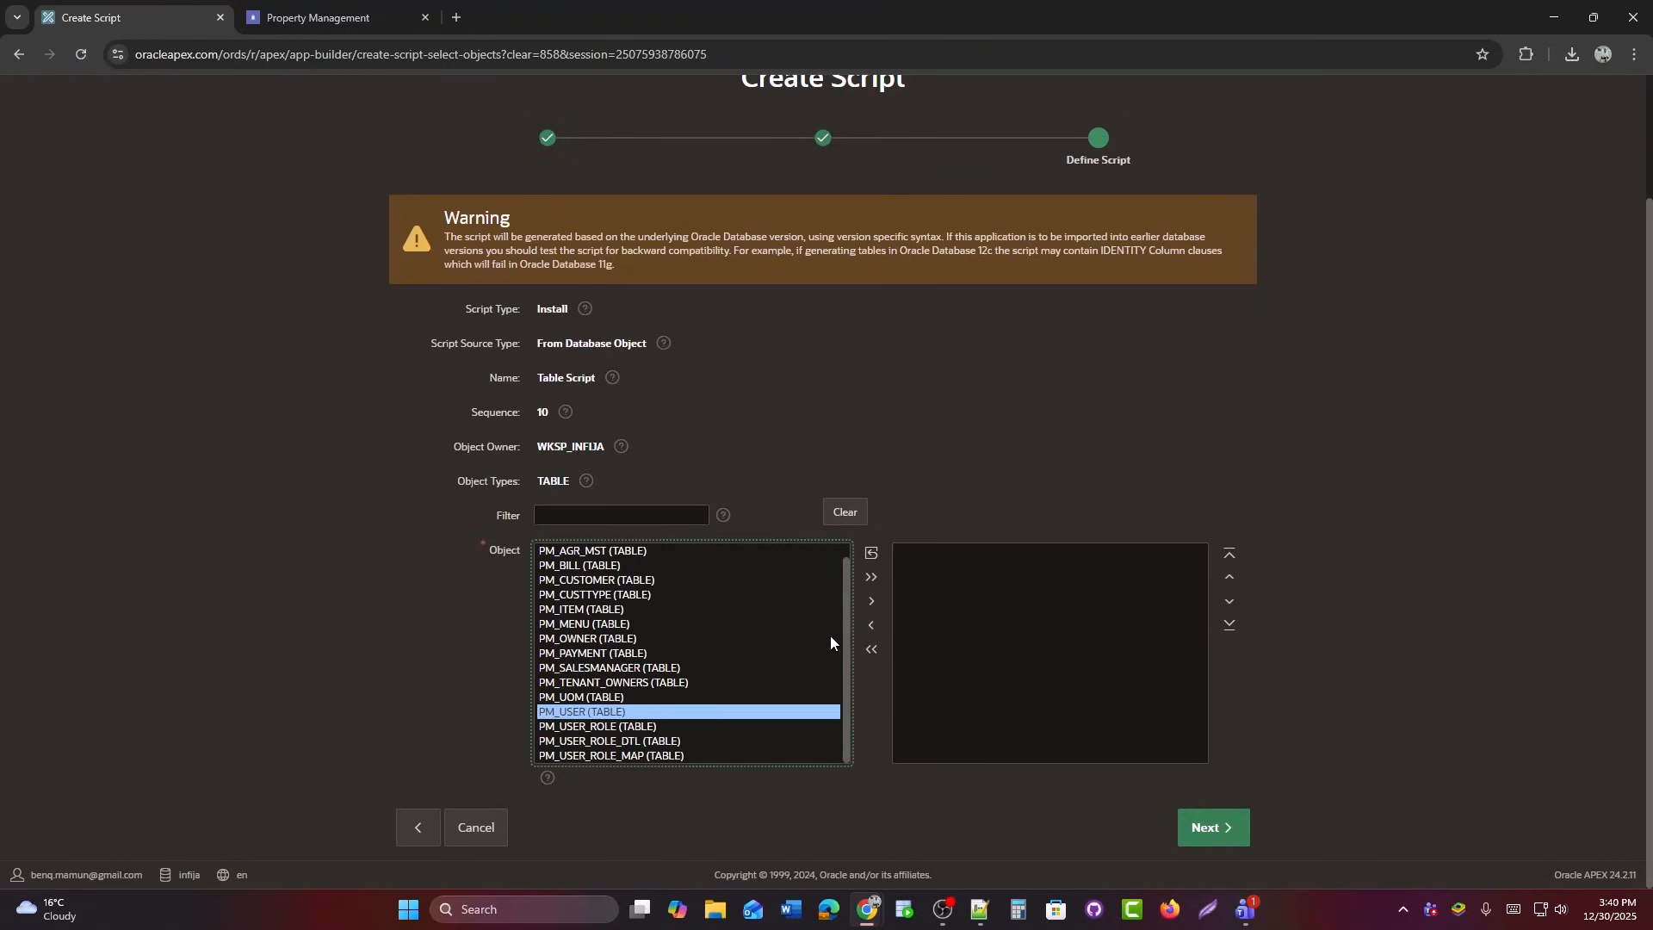
pyautogui.click(871, 601)
pyautogui.click(1198, 828)
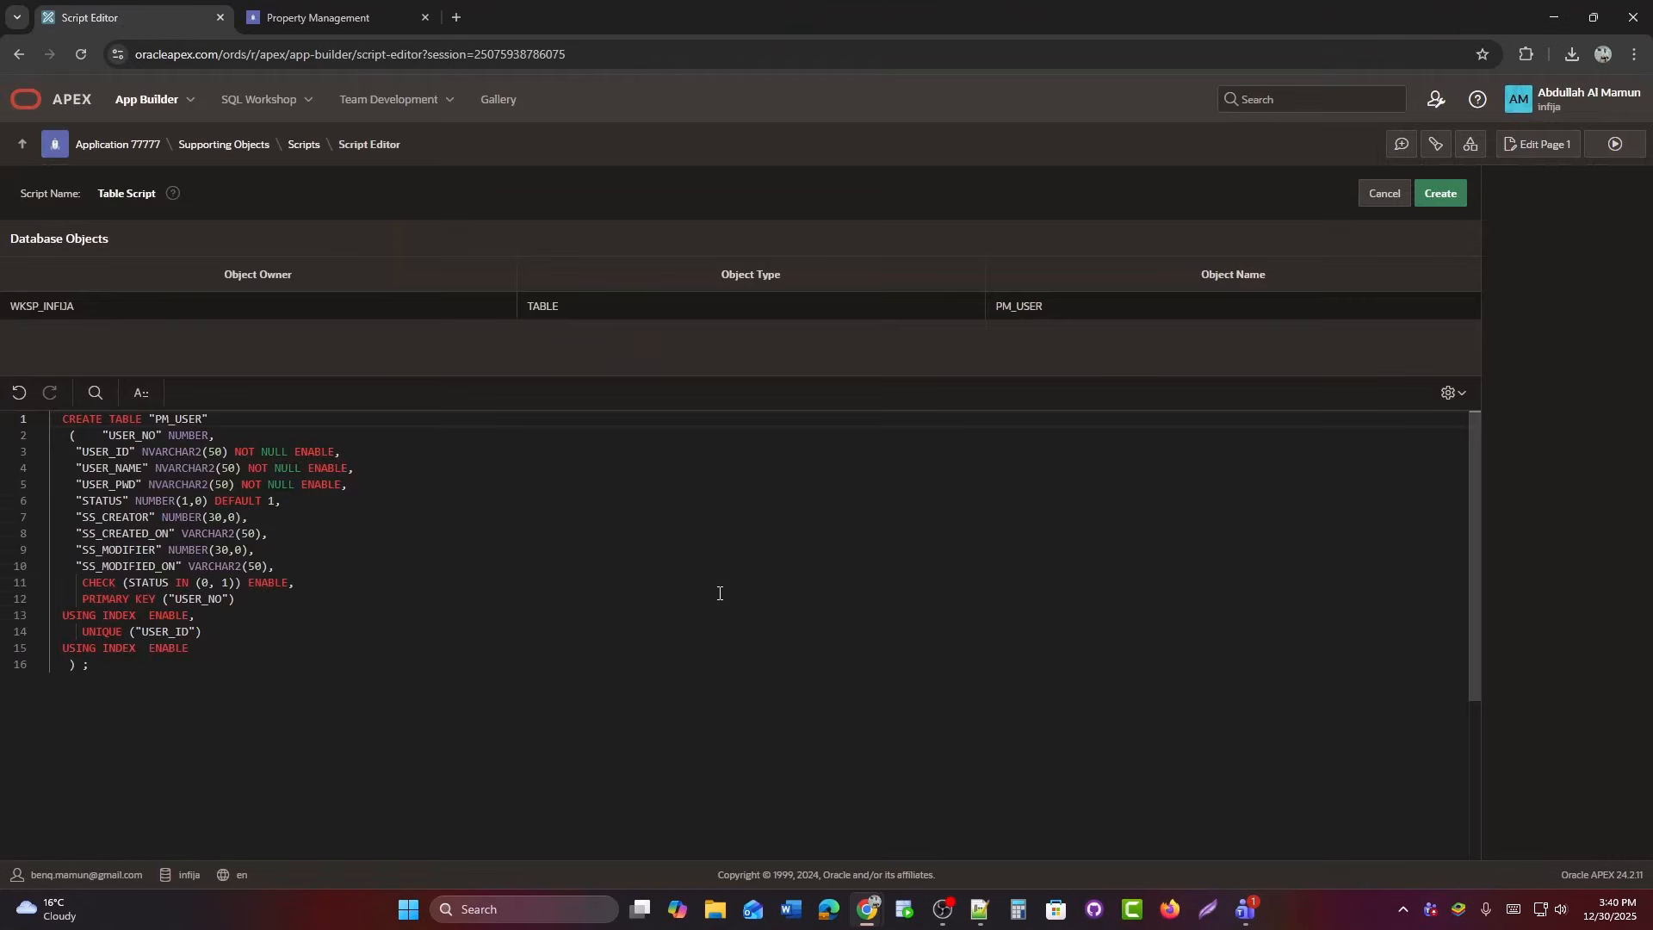
# Review the generated PM_USER script, then return to table selection, discarding it.
pyautogui.scroll(-2, 720, 594)
pyautogui.scroll(2, 720, 593)
pyautogui.click(642, 670)
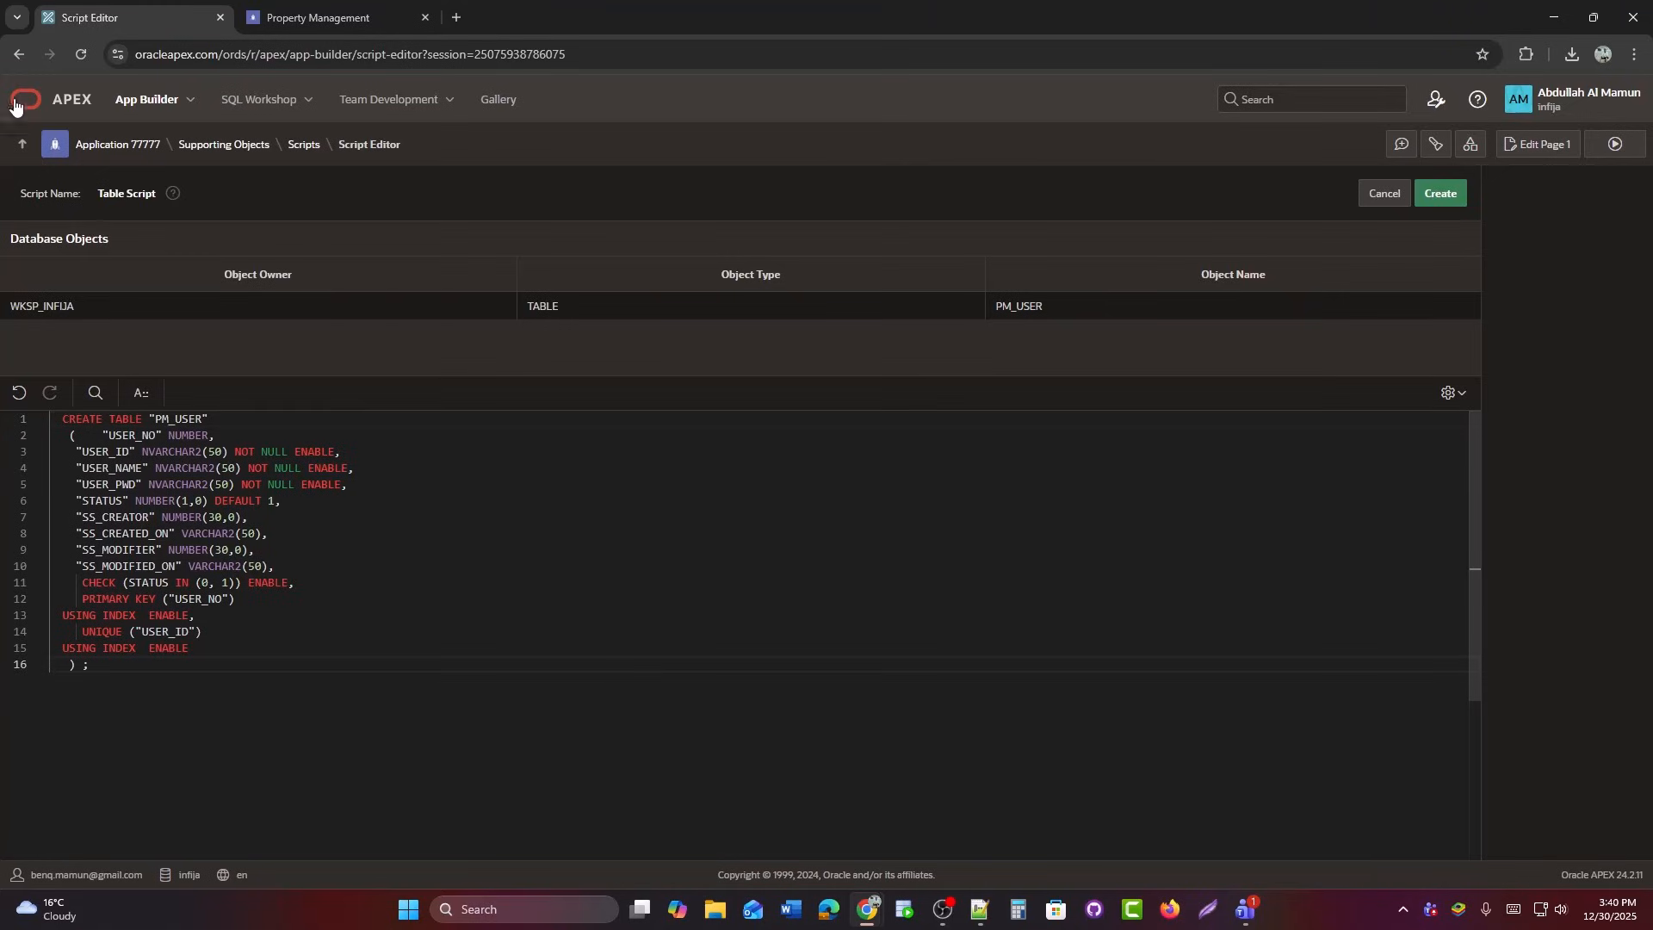
pyautogui.click(22, 55)
pyautogui.press('Return')
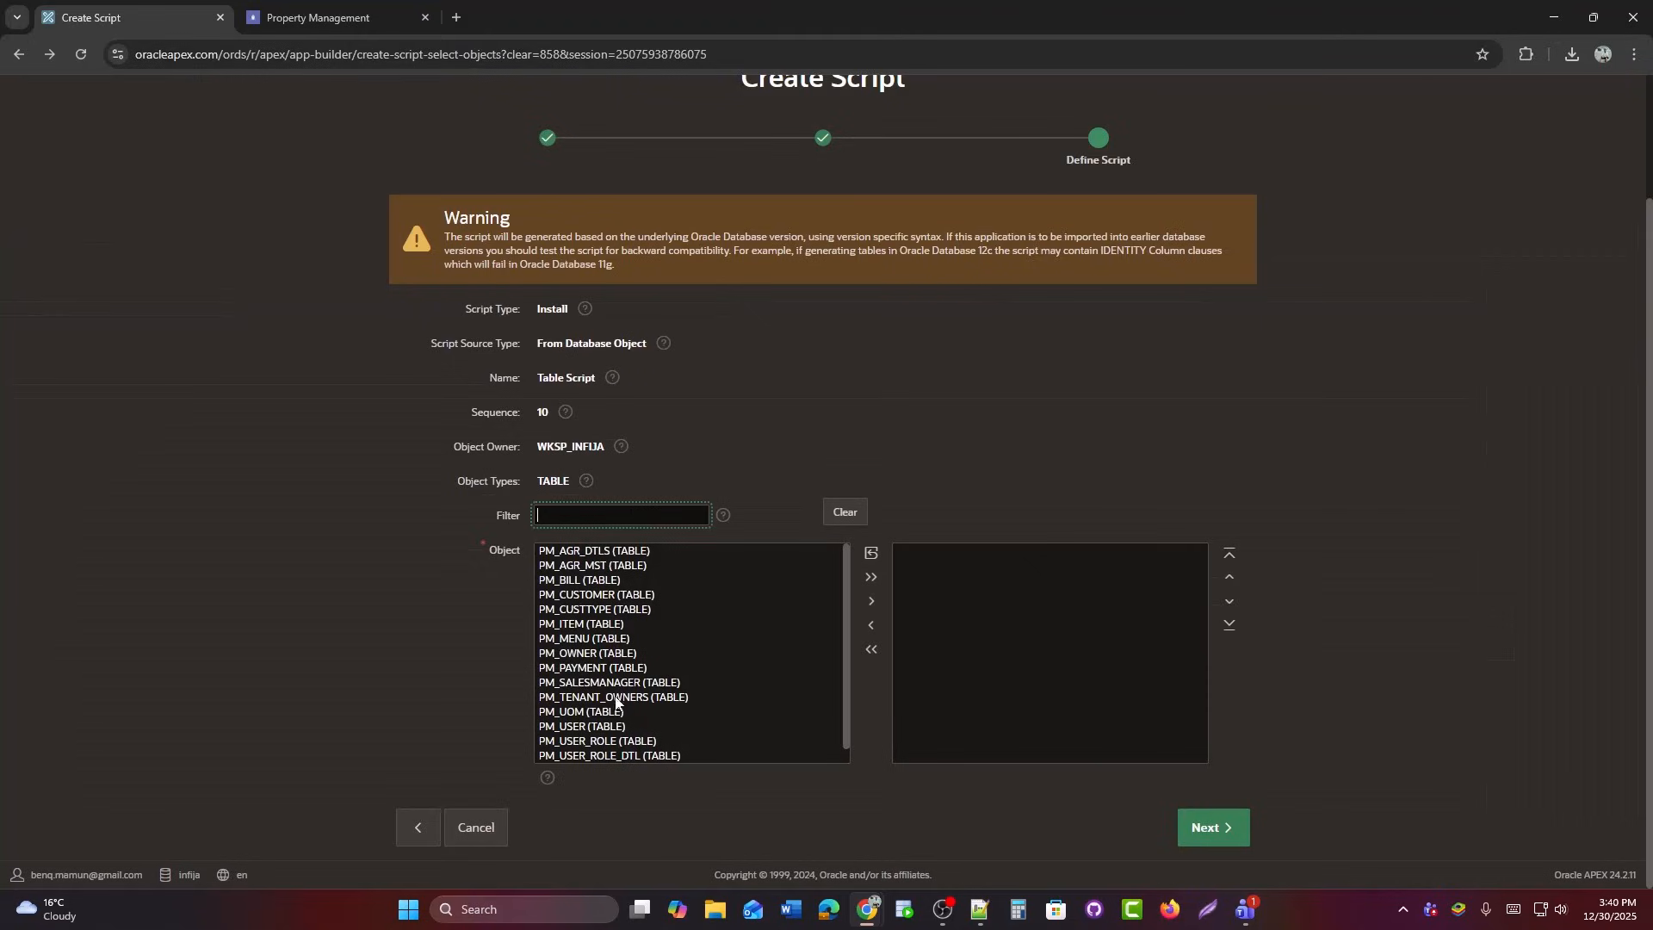
# Select PM_USER and PM_MENU, generate their DDL, and create Table Script.
pyautogui.click(583, 728)
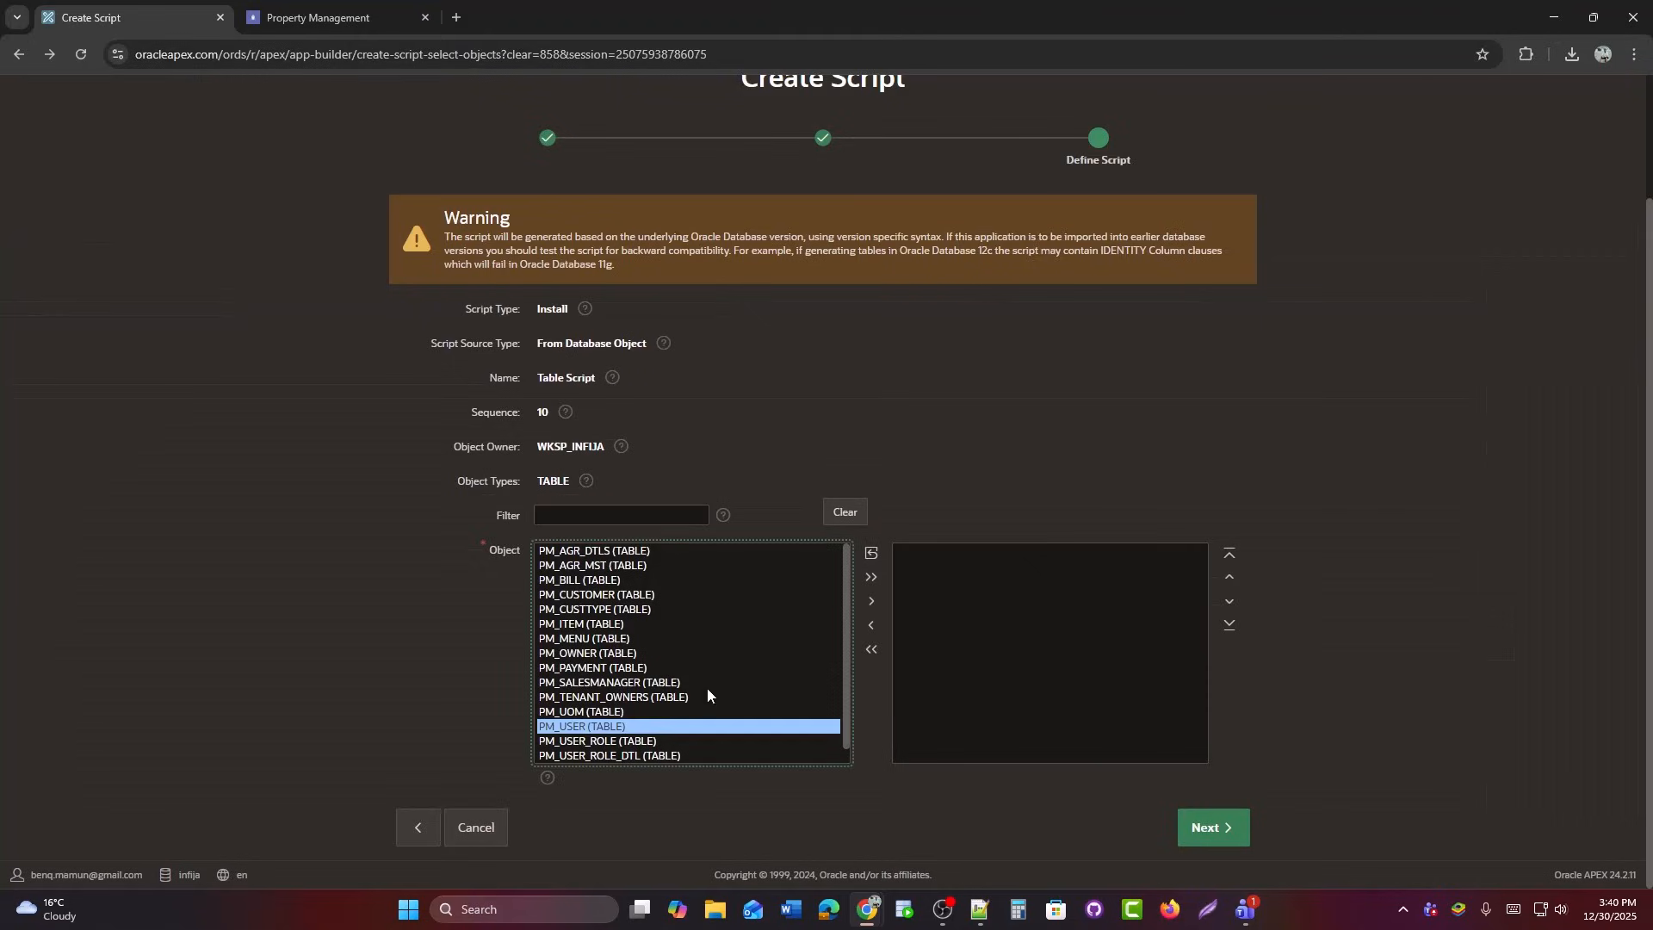
pyautogui.click(871, 602)
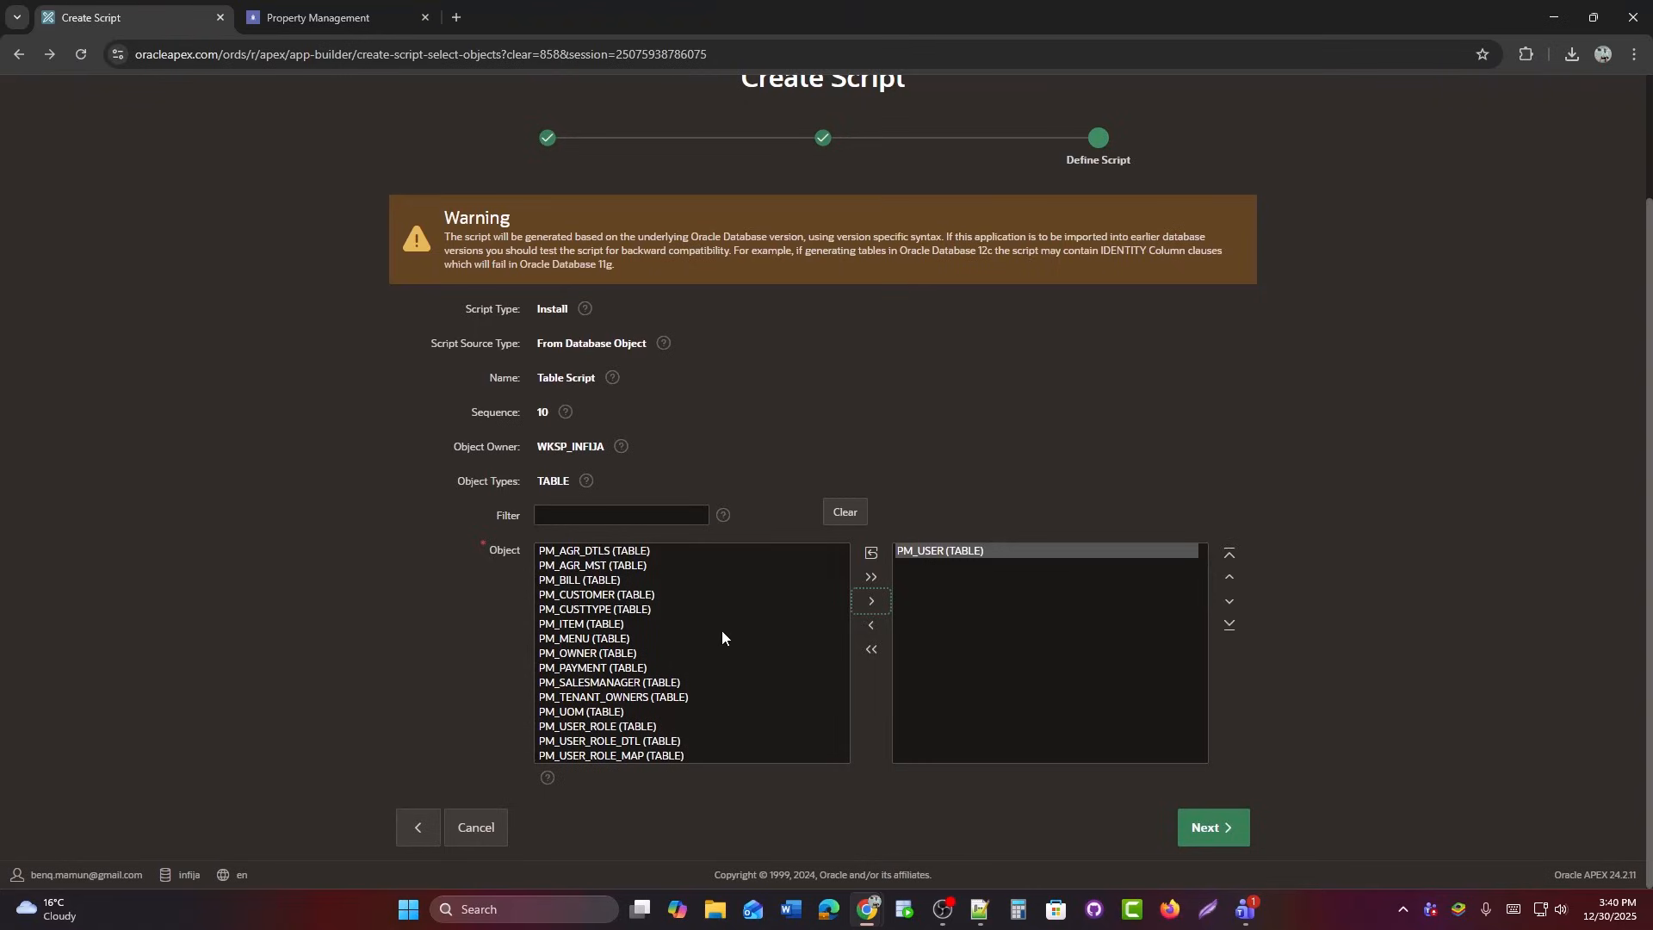
pyautogui.click(642, 638)
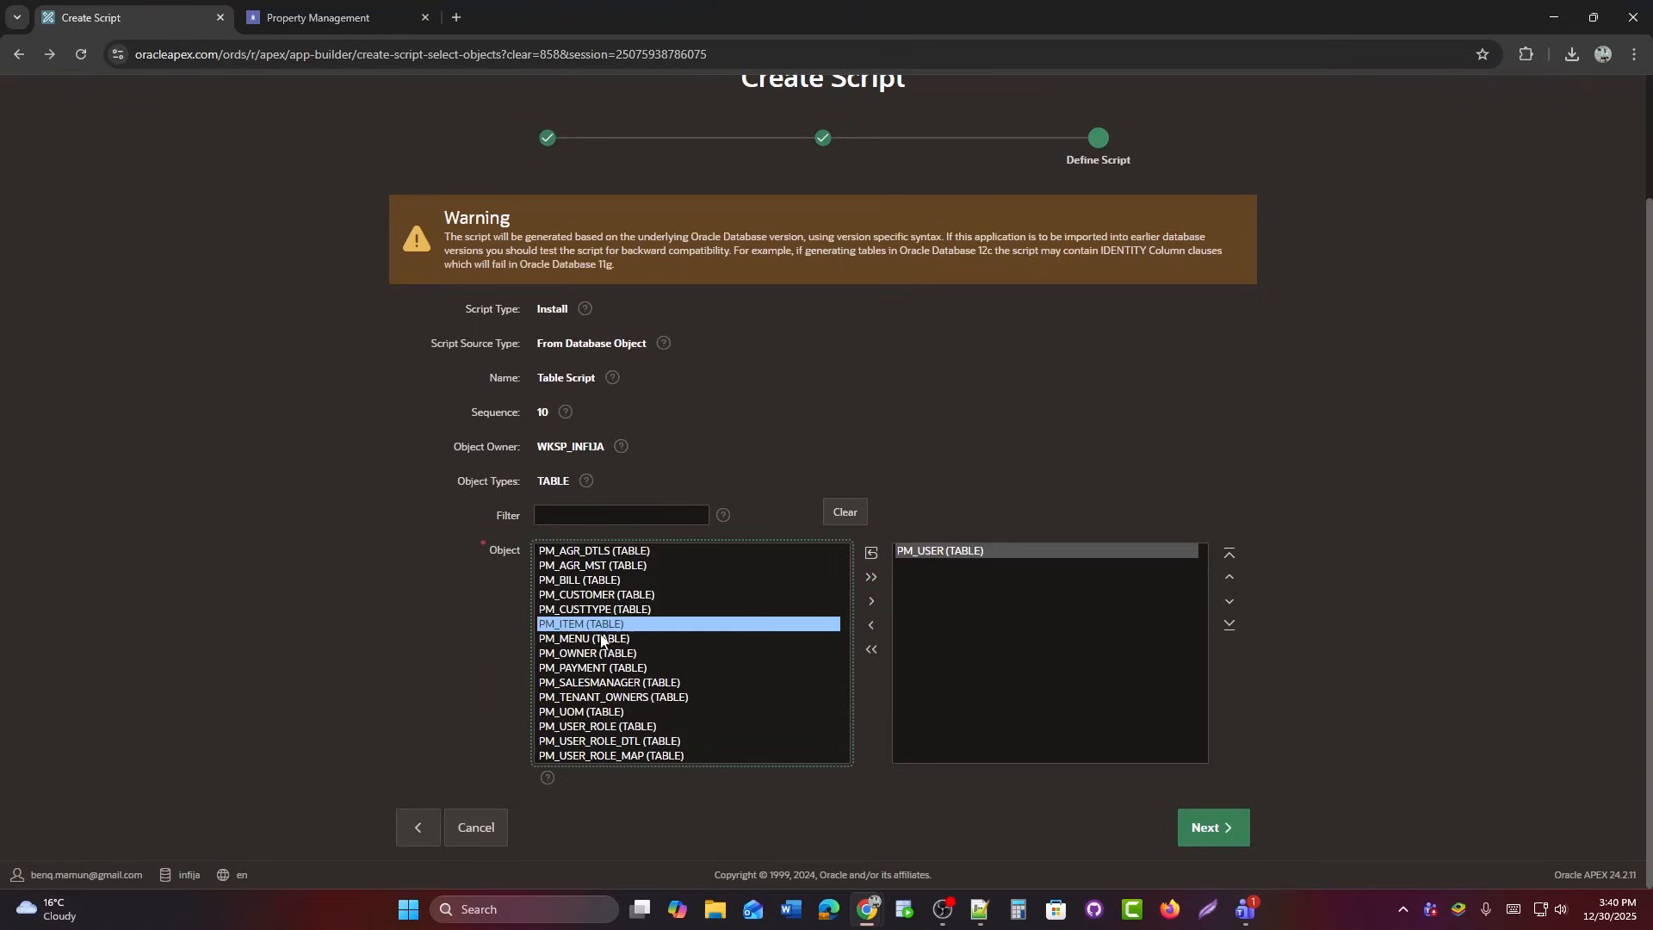
pyautogui.click(872, 603)
pyautogui.click(1214, 828)
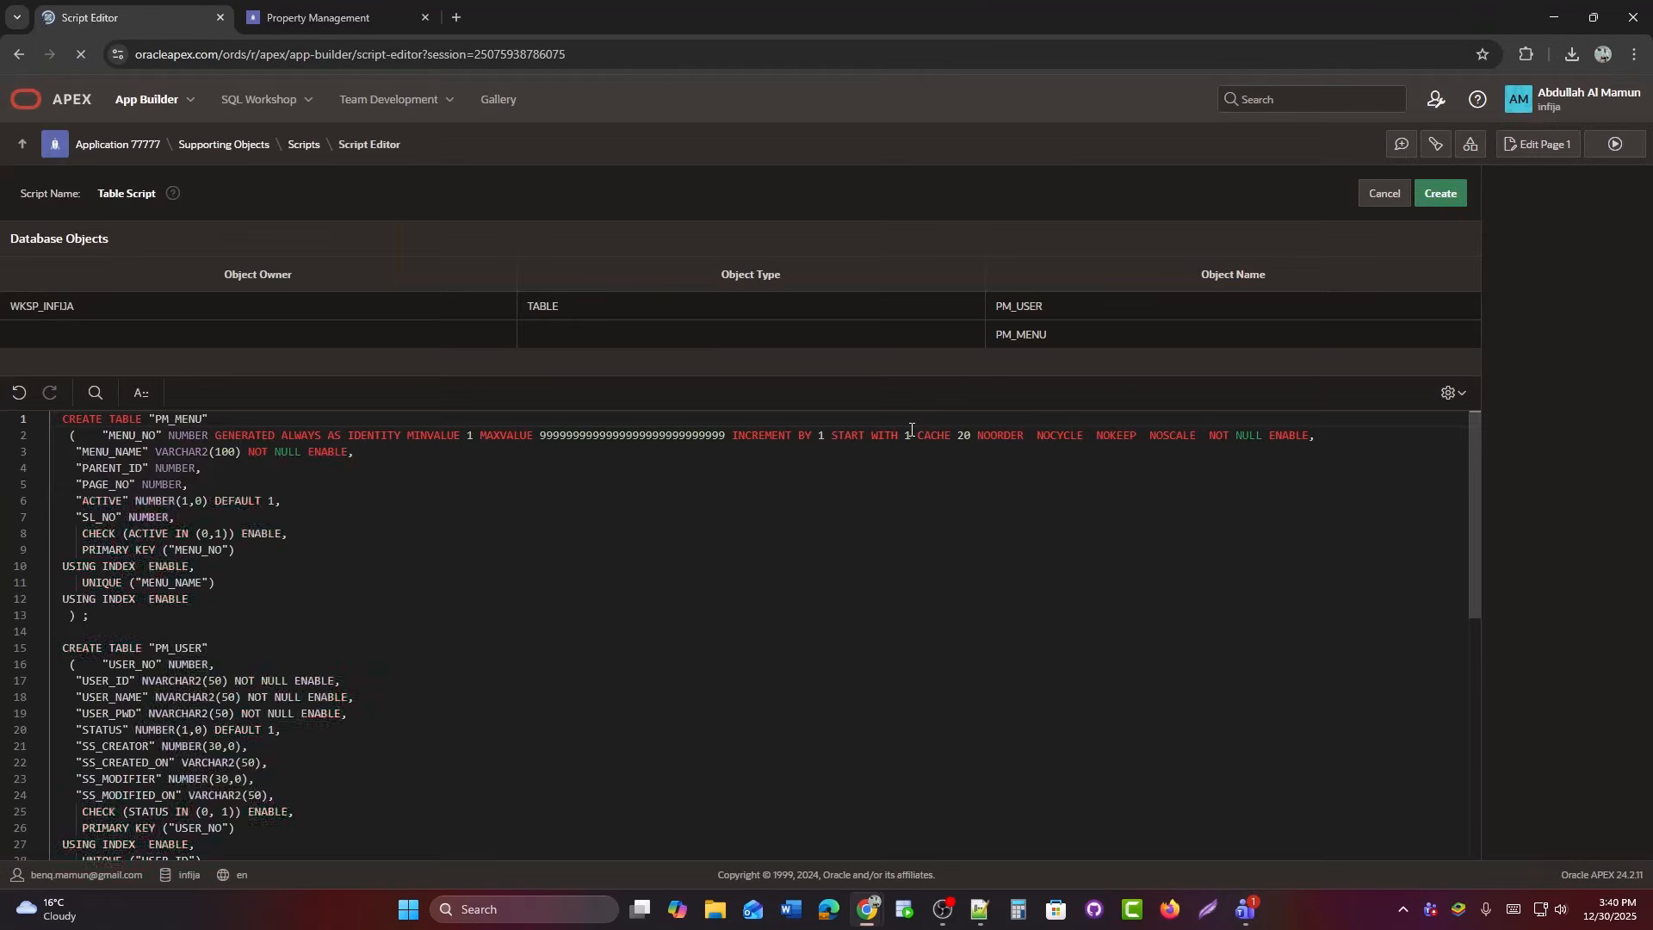
pyautogui.scroll(-5, 909, 737)
pyautogui.scroll(3, 921, 708)
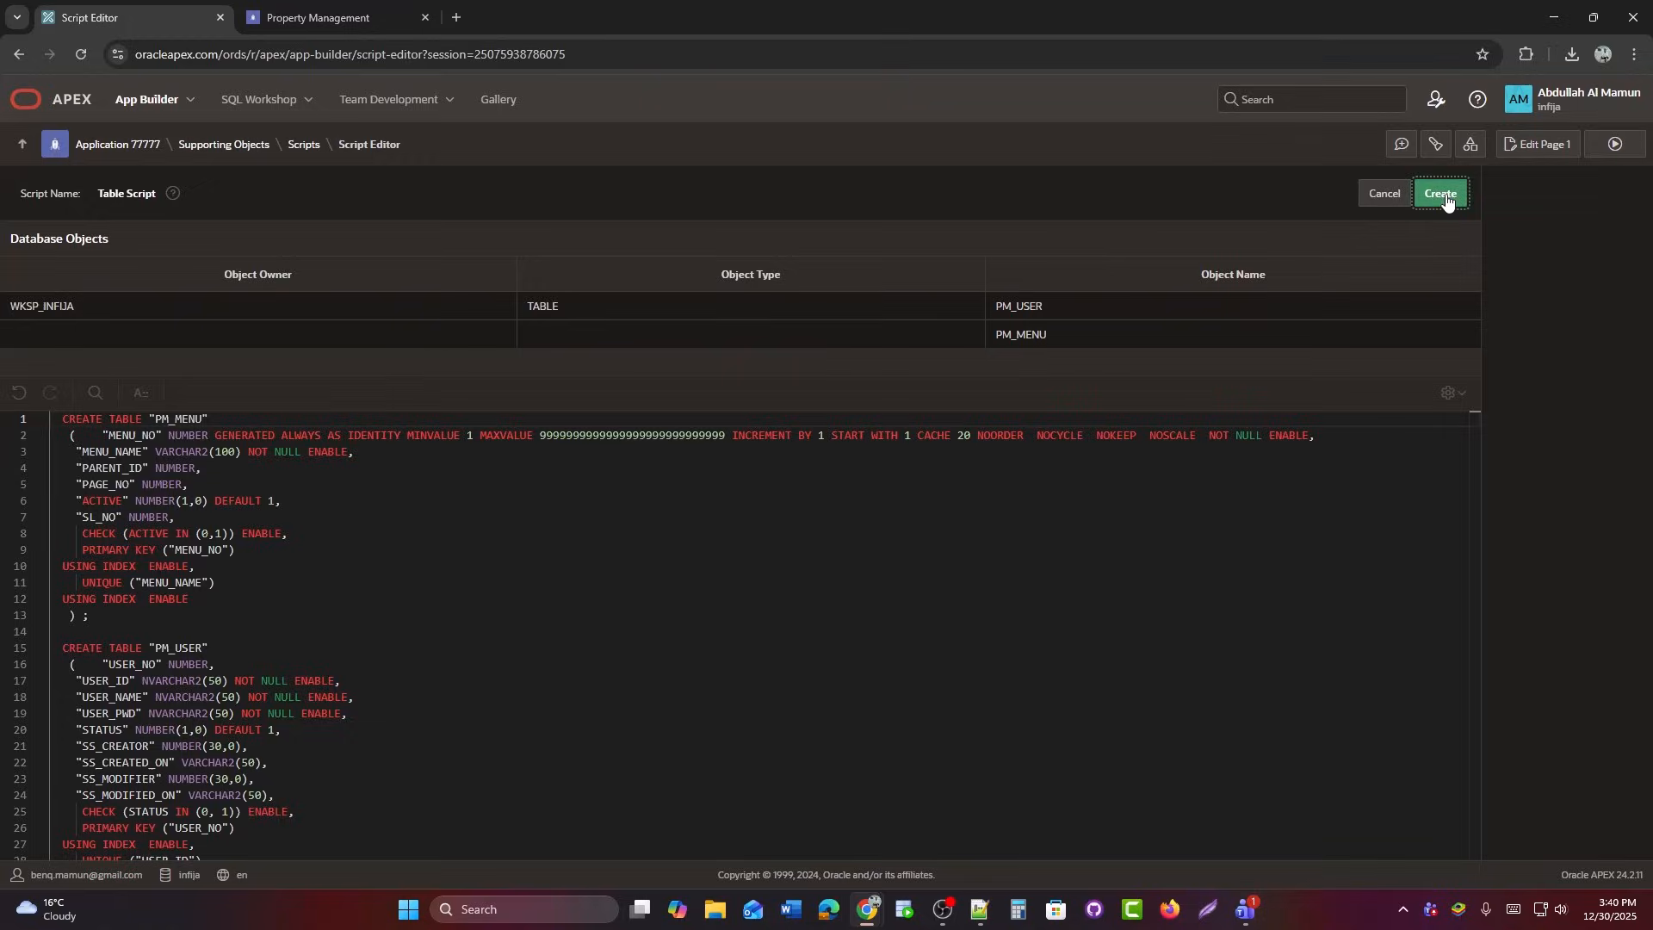
pyautogui.click(1445, 197)
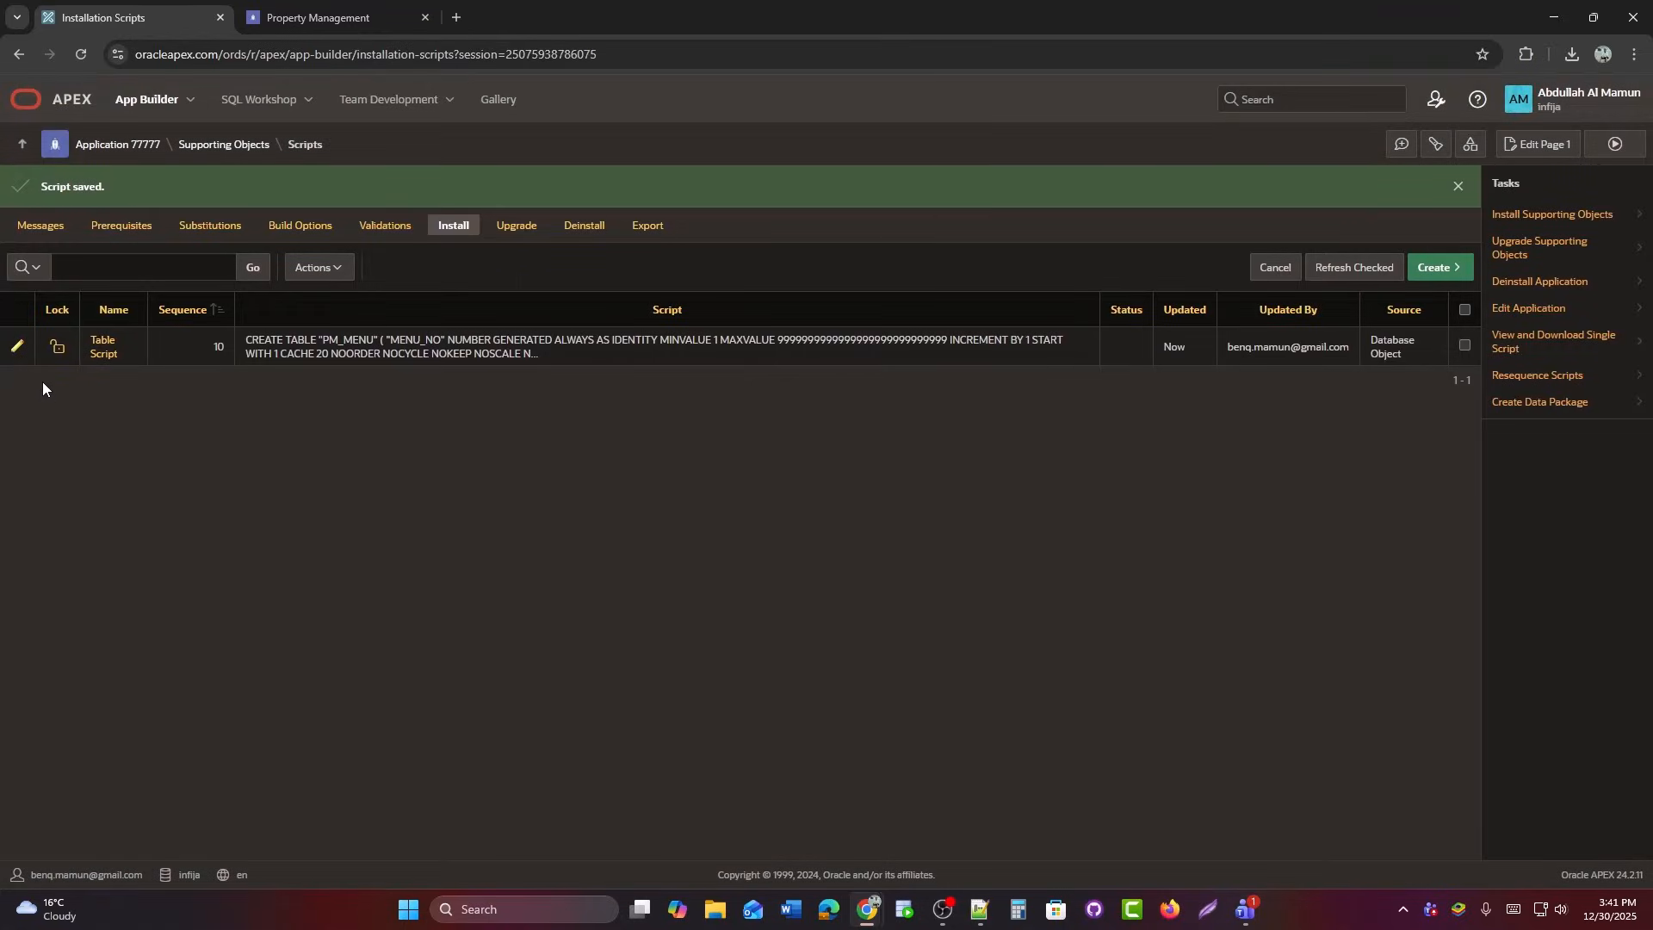
# Remove the identity clause from the MENU_NO column in Table Script.
pyautogui.click(18, 347)
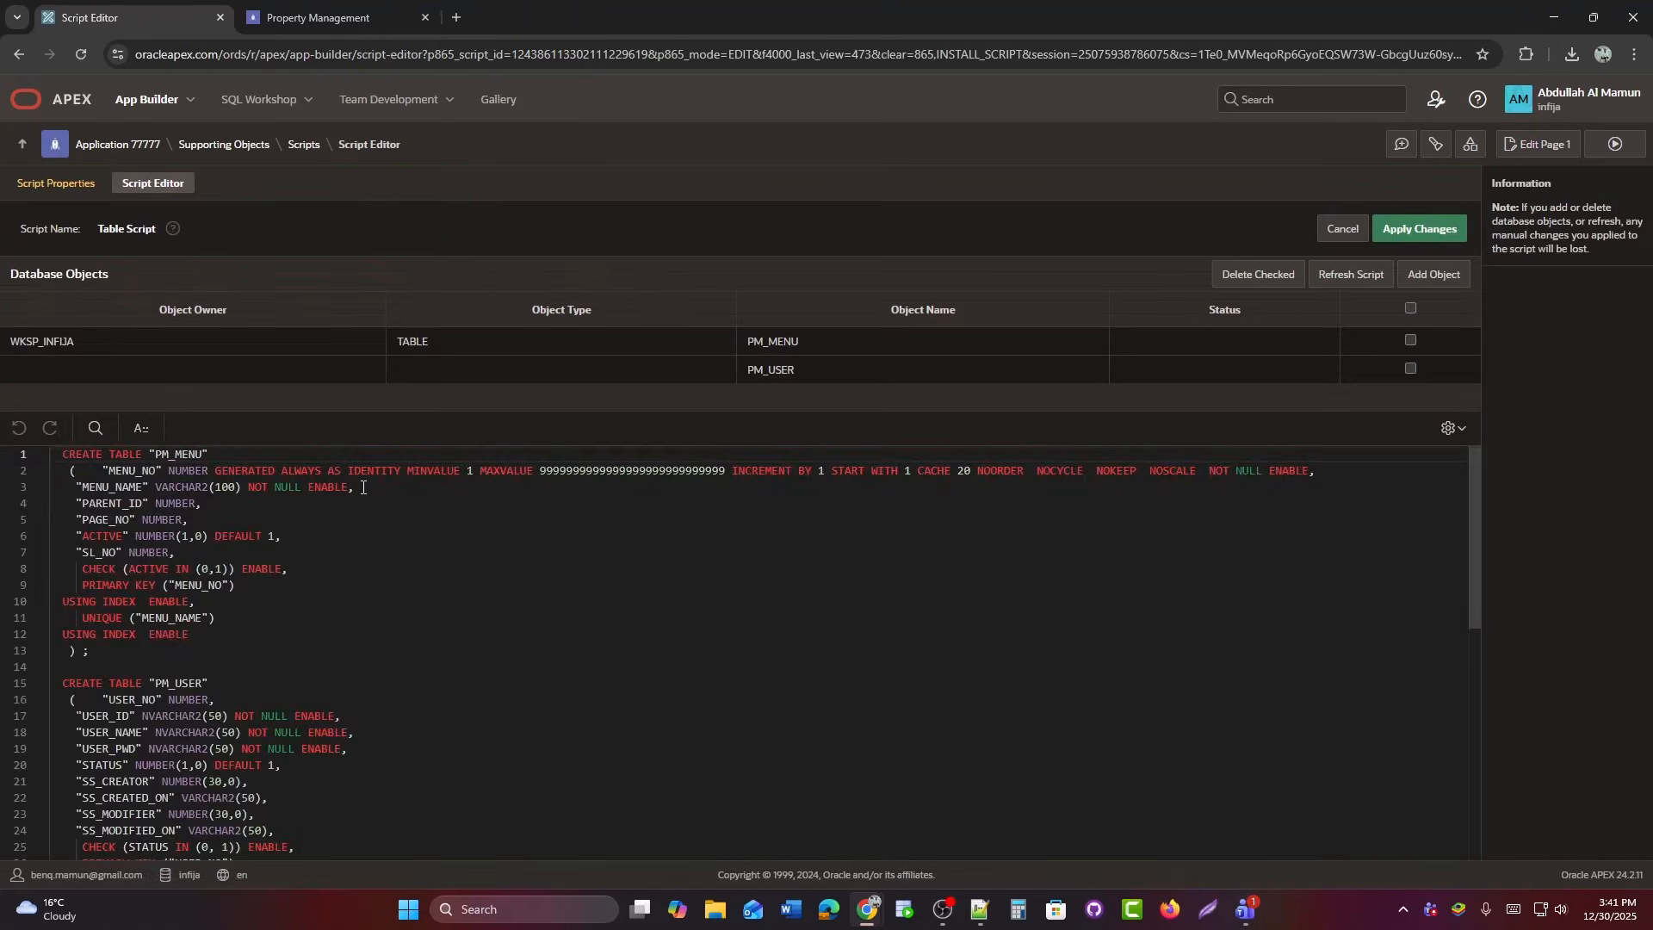
pyautogui.moveTo(209, 471); pyautogui.dragTo(1309, 472)
pyautogui.press('BackSpace')
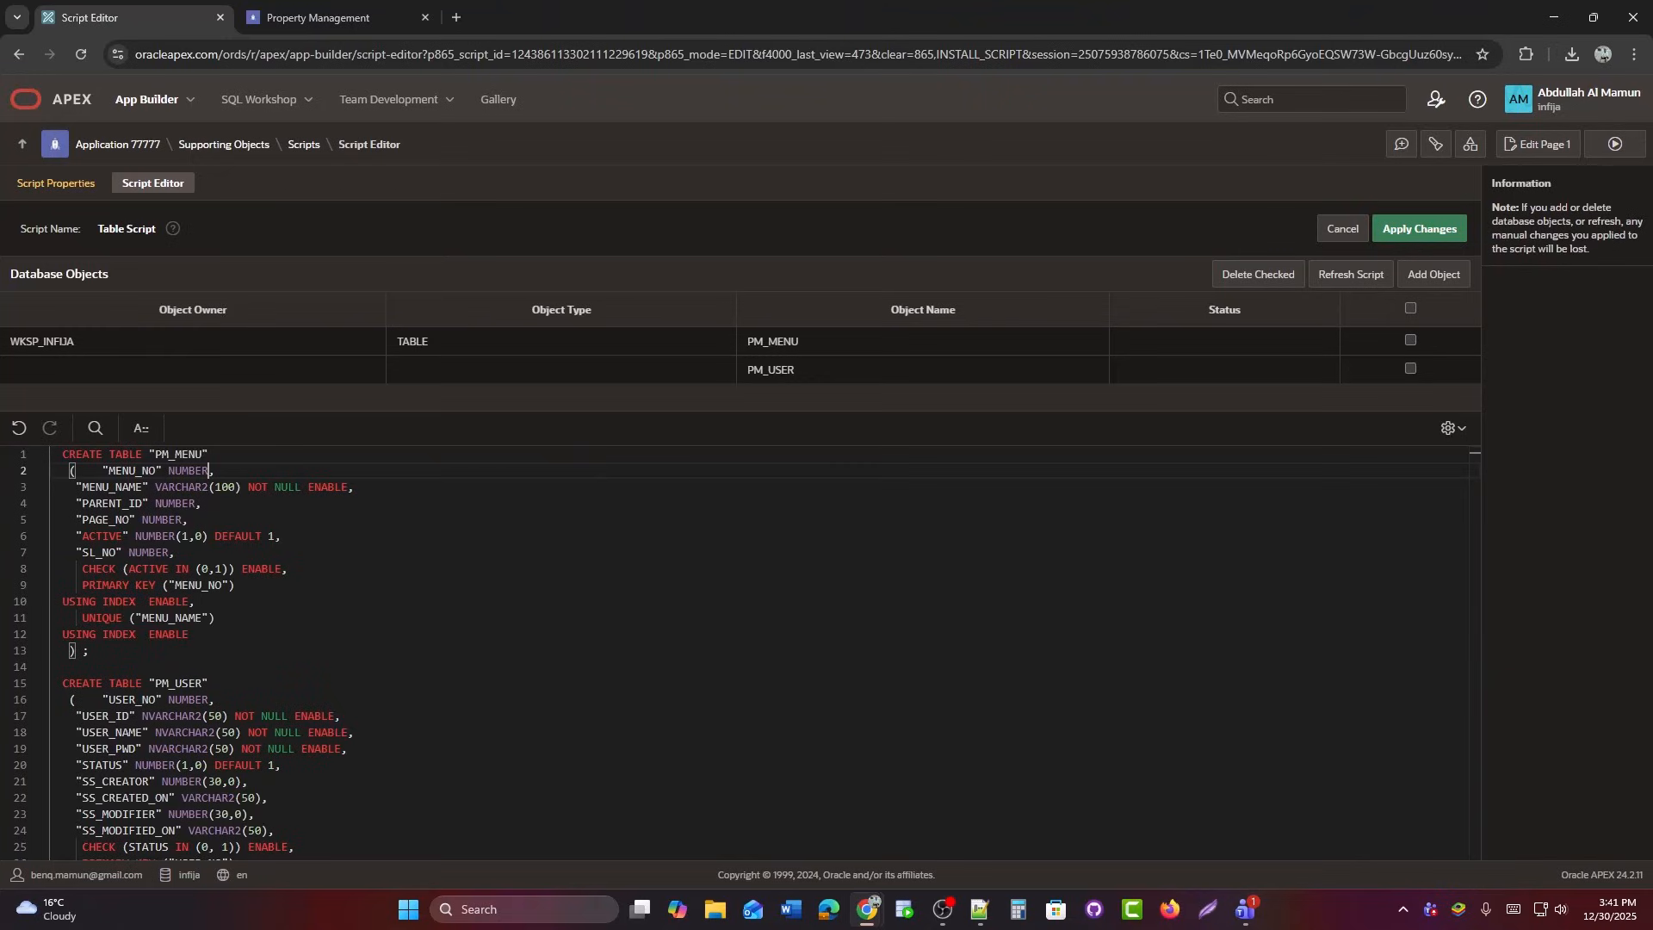
# Compare against the script in Notepad++, then apply the Table Script changes.
pyautogui.hotkey('alt', 'Tab')
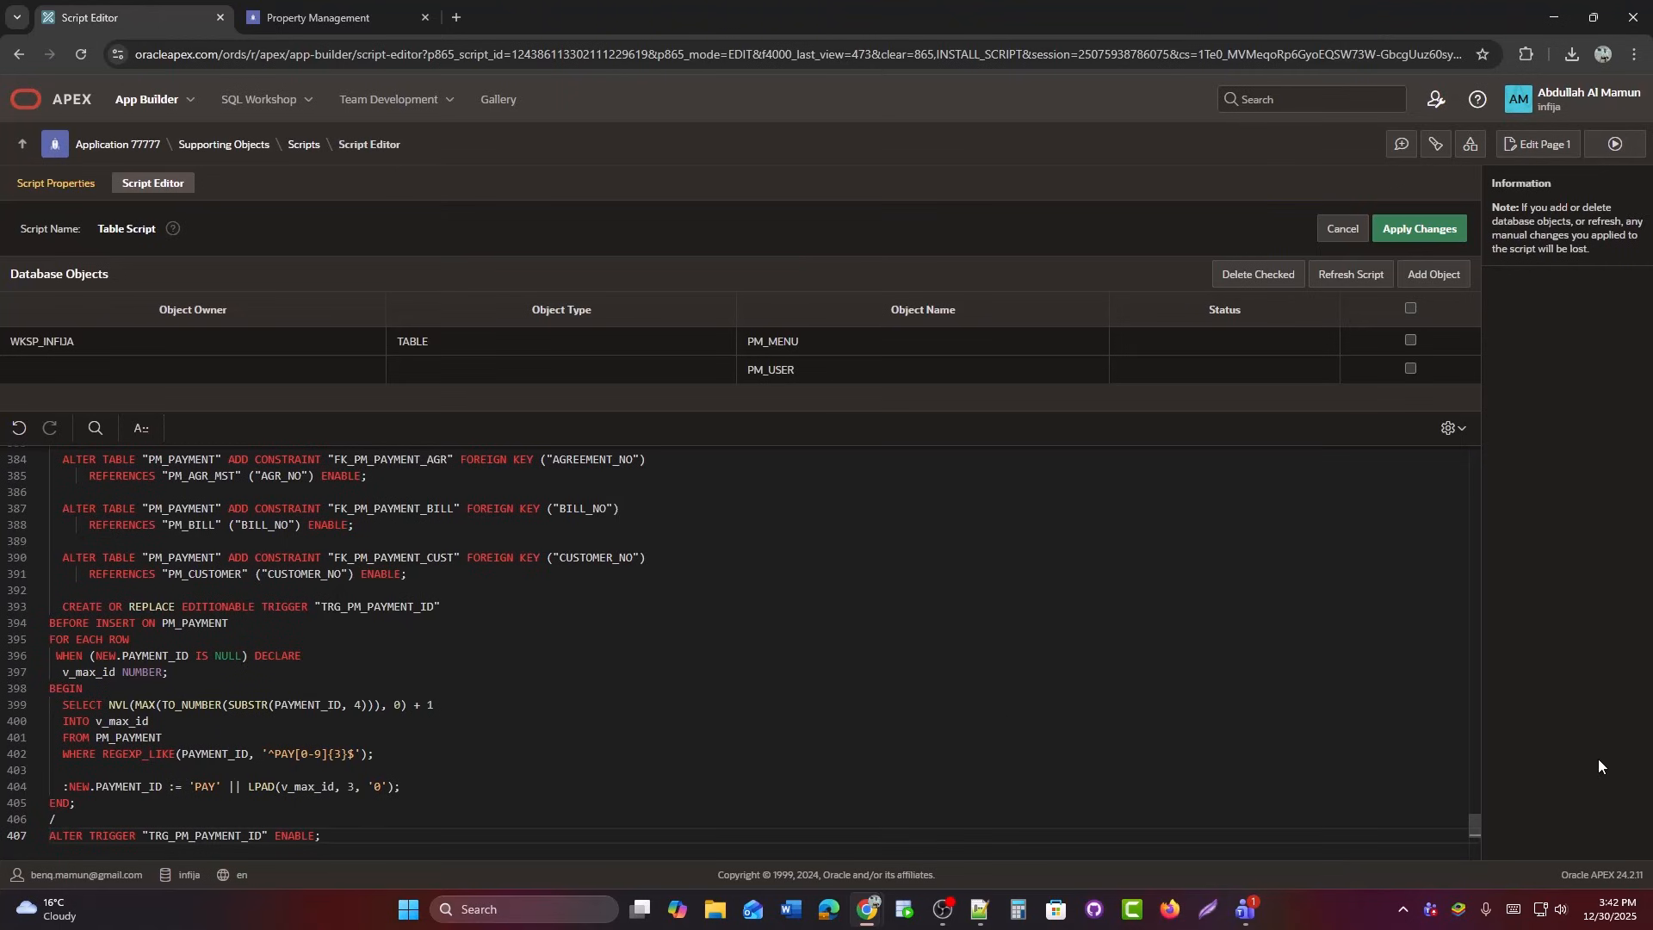
pyautogui.moveTo(1475, 825); pyautogui.dragTo(1439, 438)
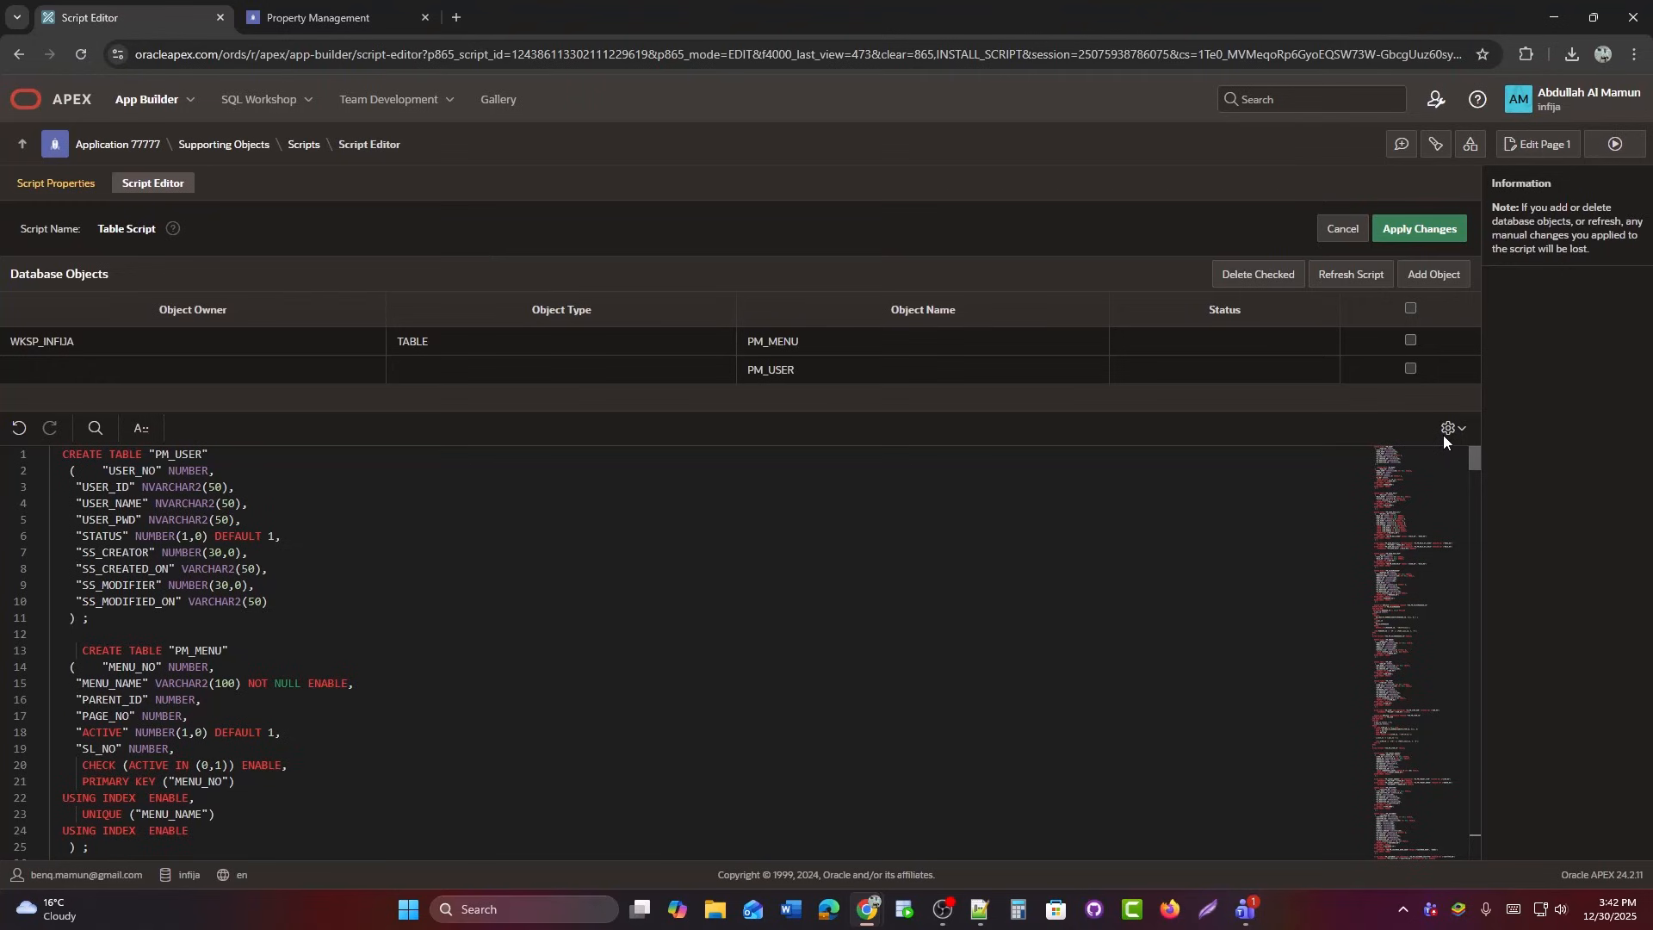
pyautogui.moveTo(1460, 448); pyautogui.dragTo(1459, 840)
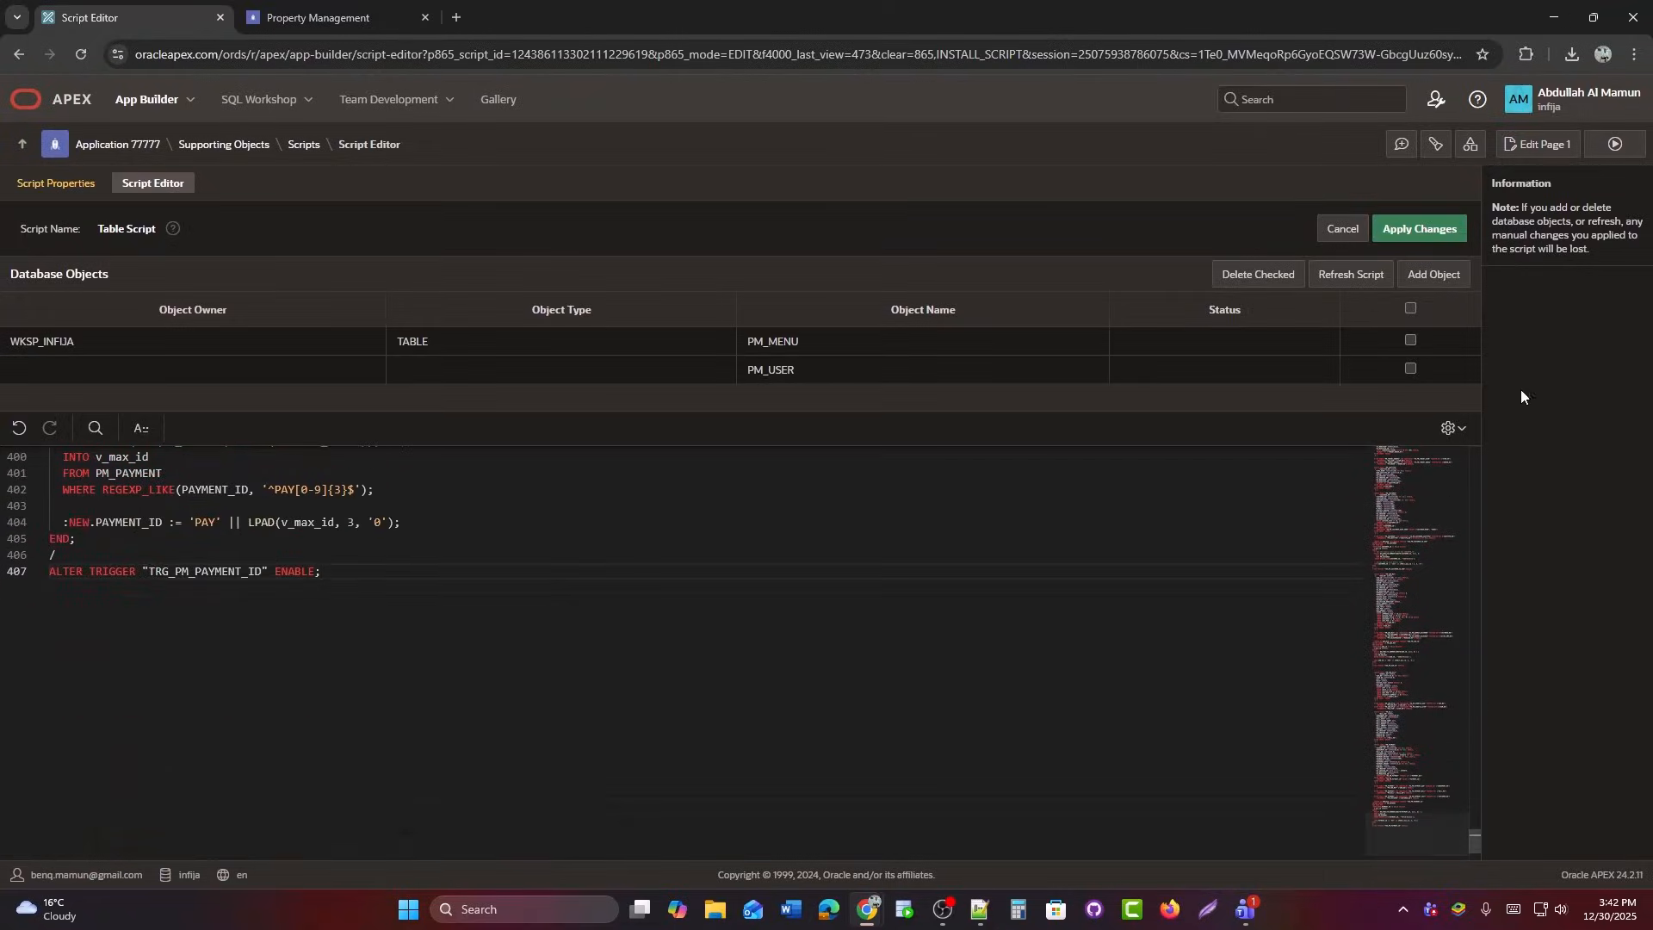
pyautogui.click(1412, 230)
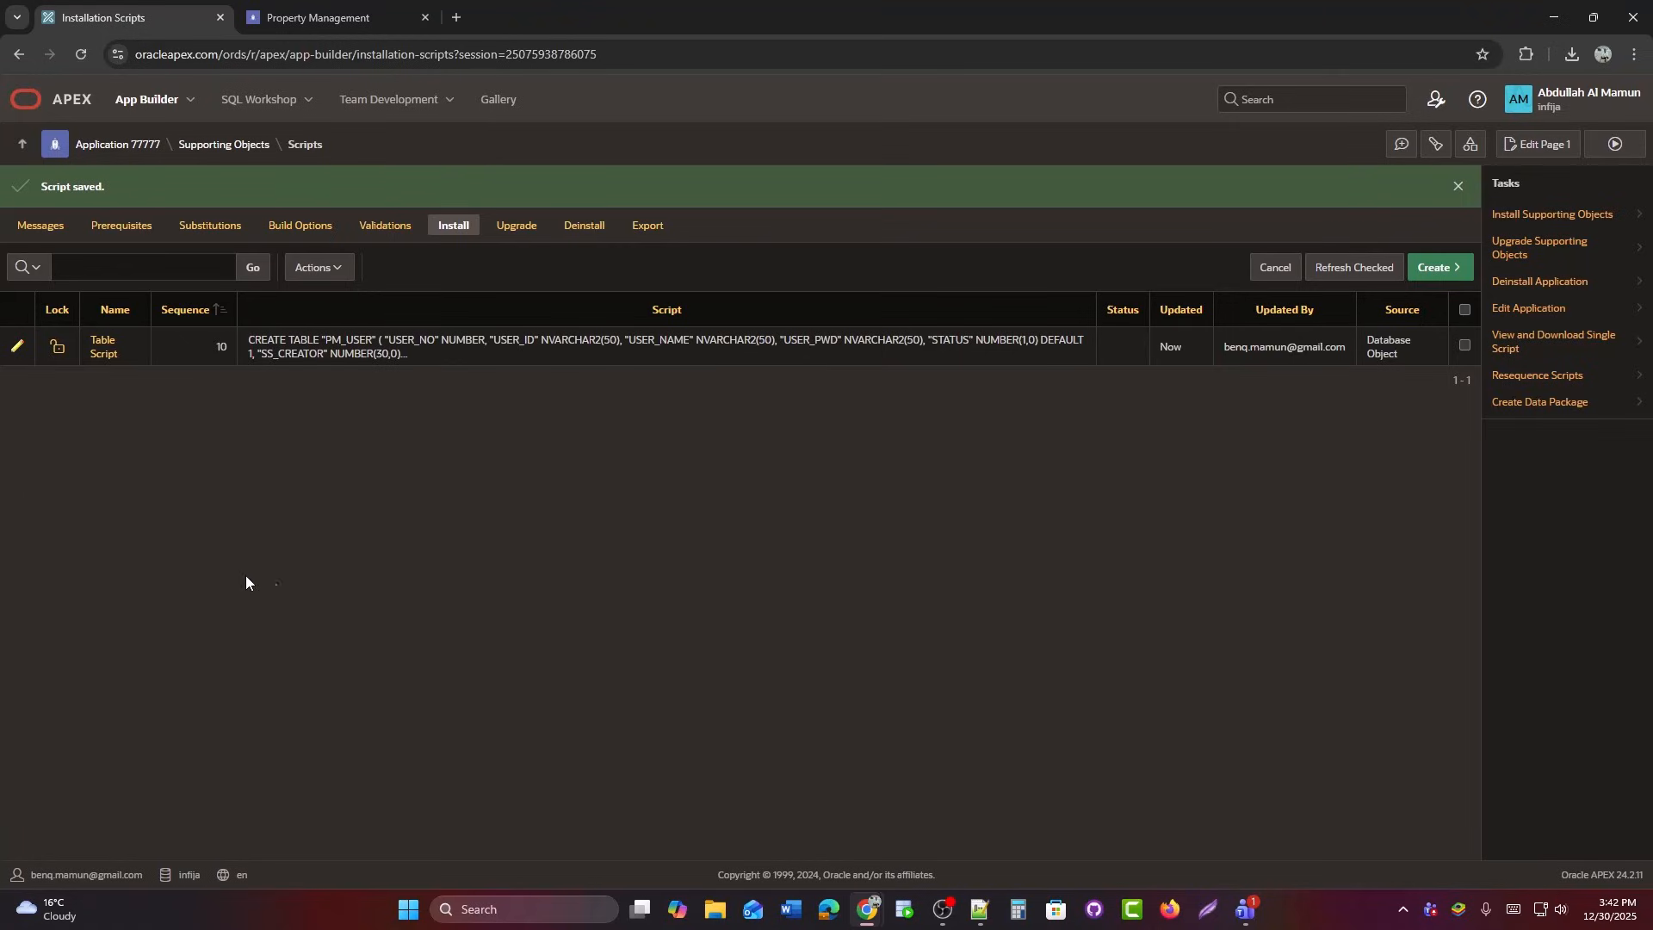
# Start a data-package script named 'Sample Data' and clear its chosen table list.
pyautogui.click(1436, 267)
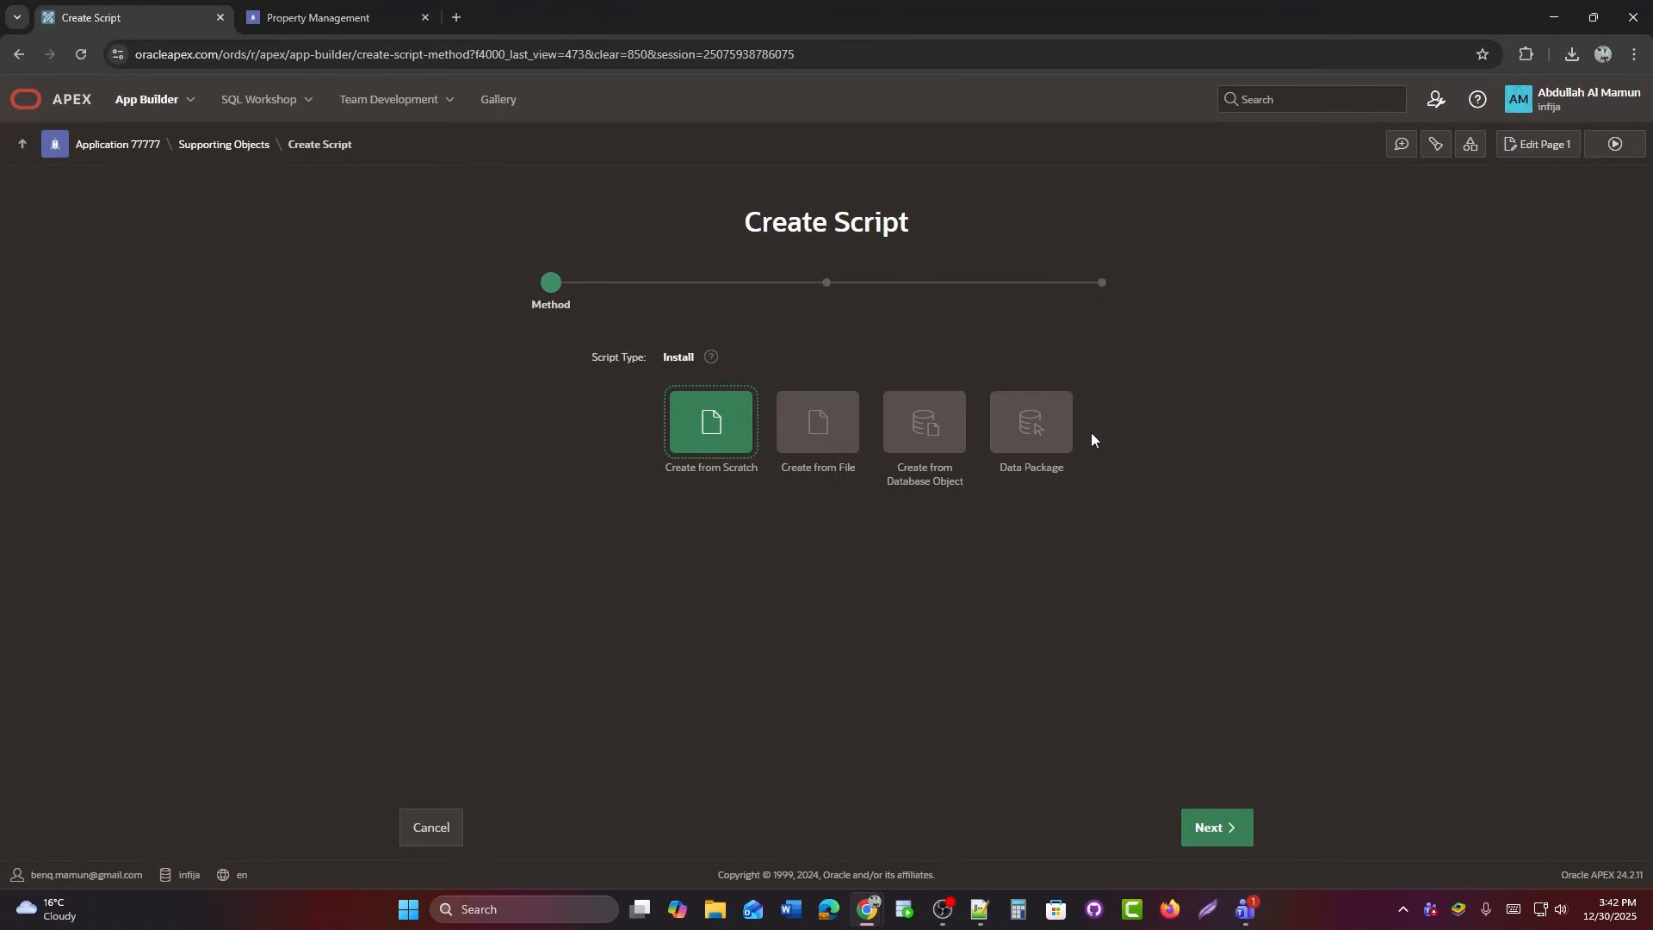
pyautogui.click(1031, 434)
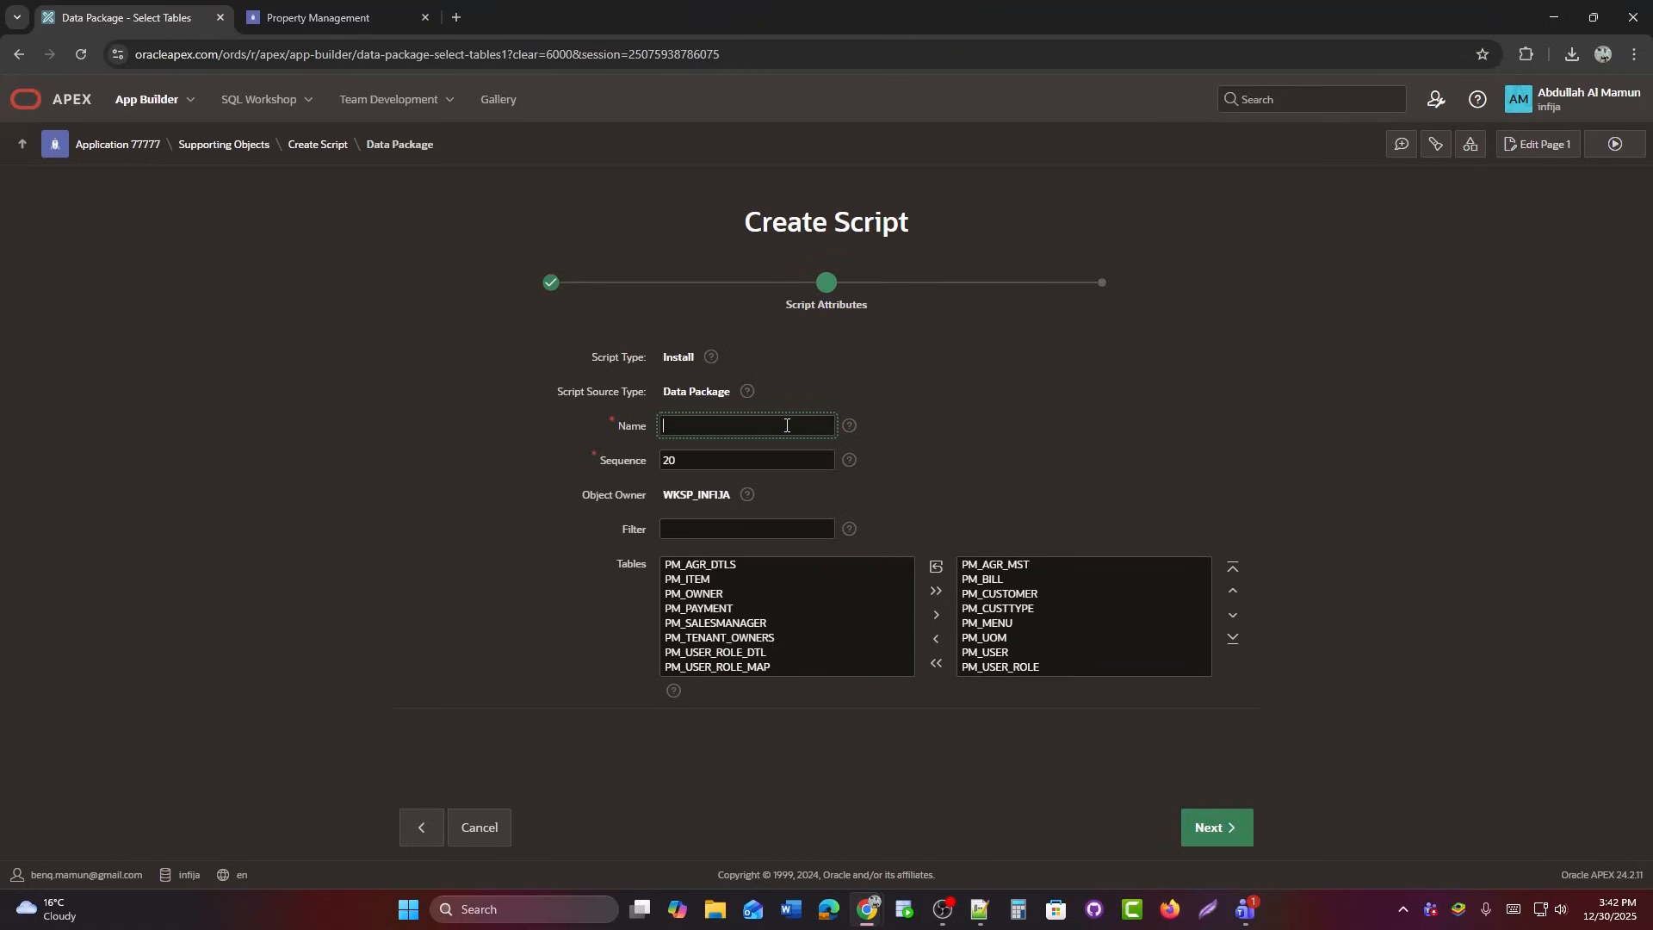
pyautogui.write('Sample Data')
pyautogui.click(936, 663)
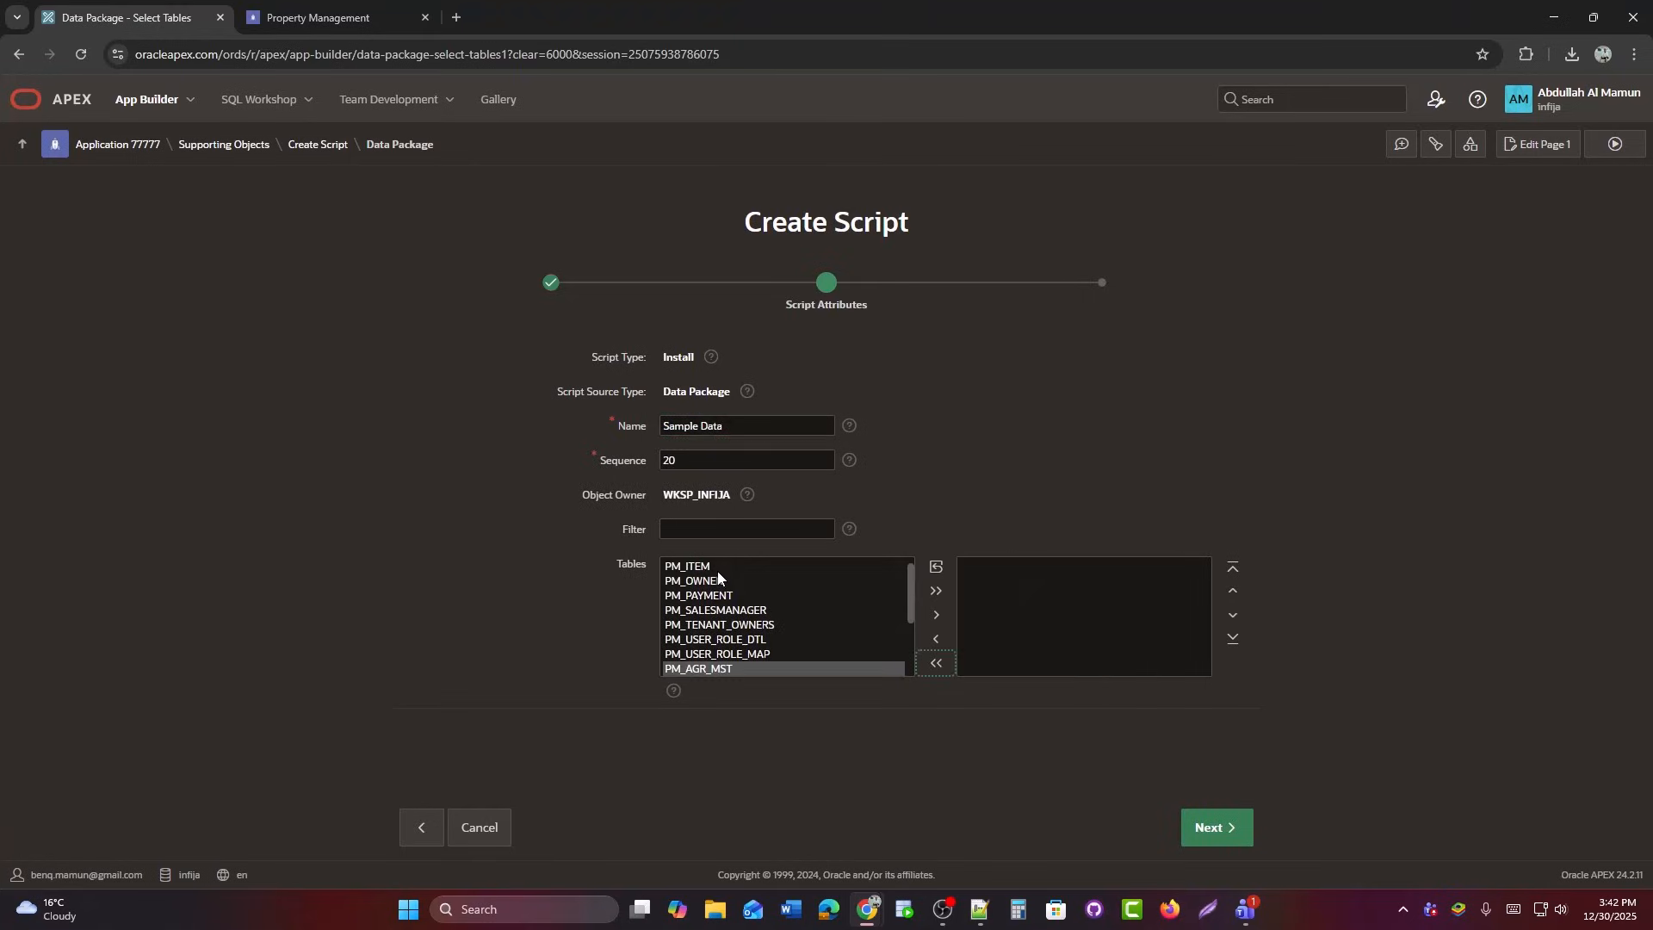
# Add PM_USER and PM_MENU to the package and finish the Sample Data script.
pyautogui.scroll(1, 726, 658)
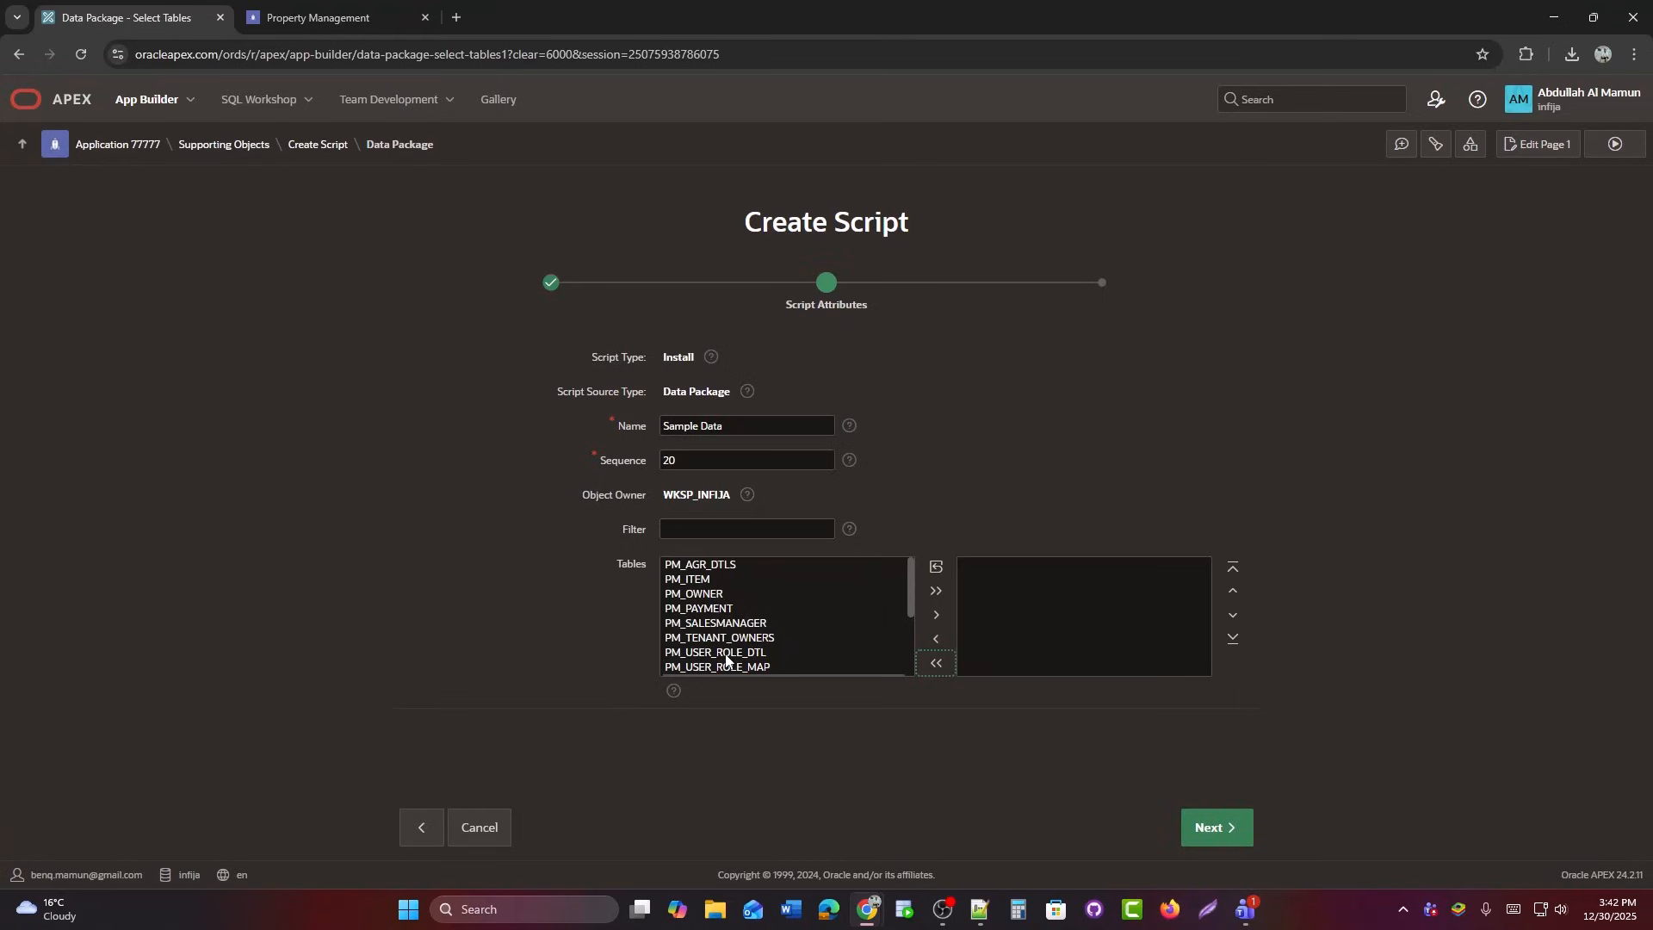
pyautogui.click(715, 608)
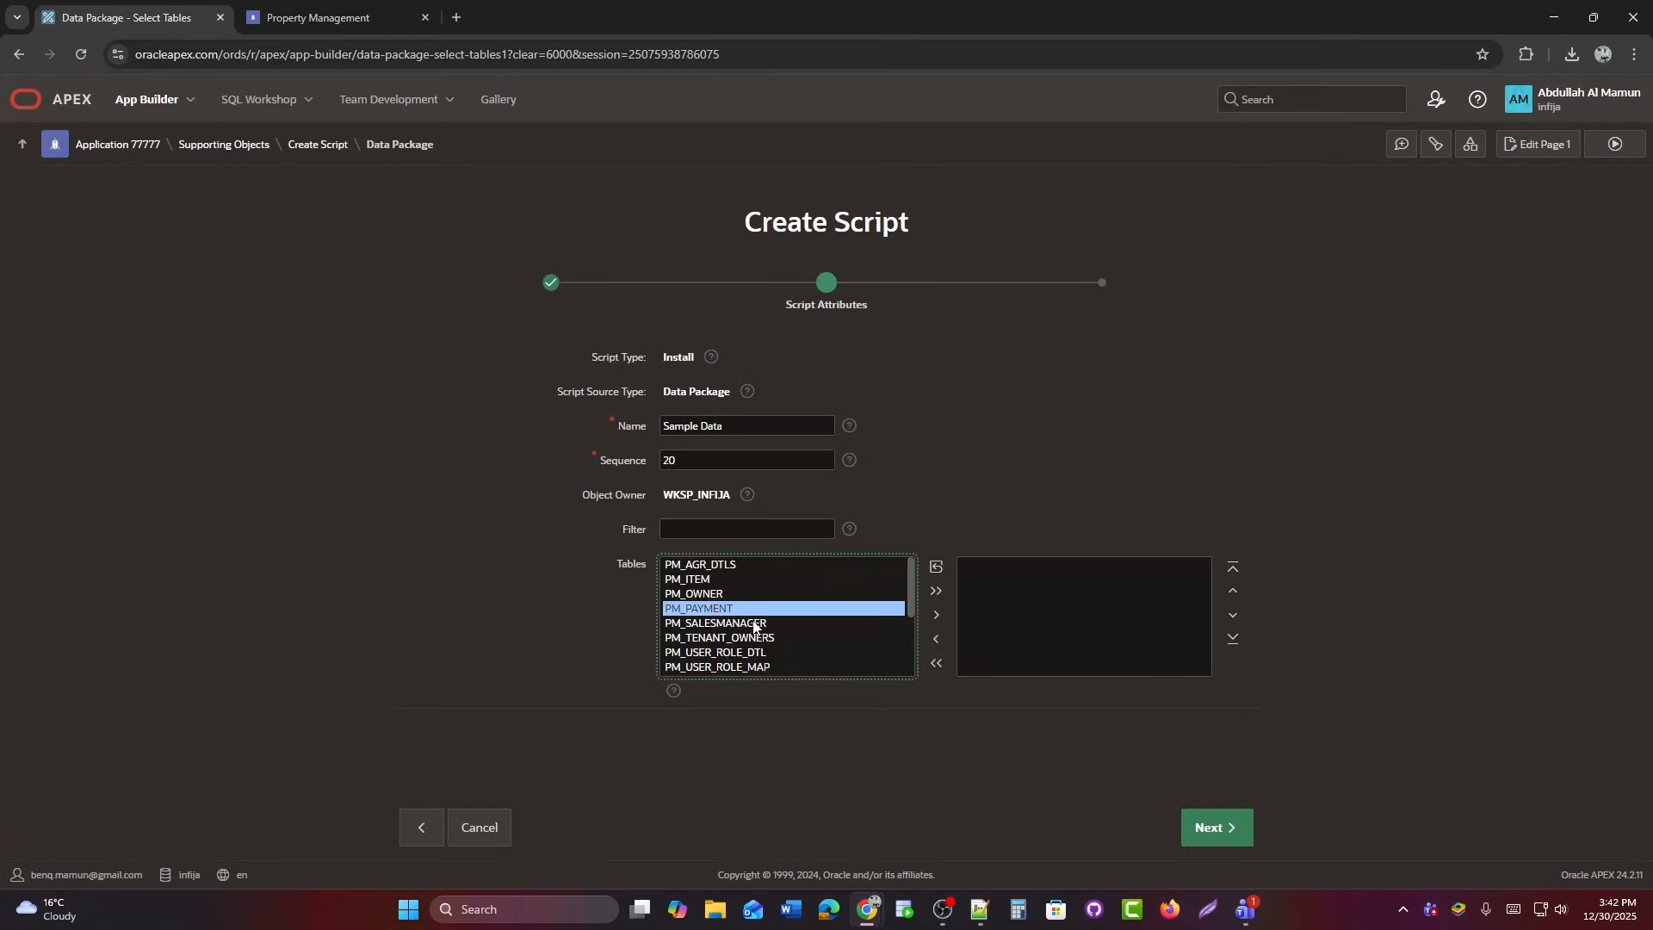
pyautogui.scroll(-2, 761, 621)
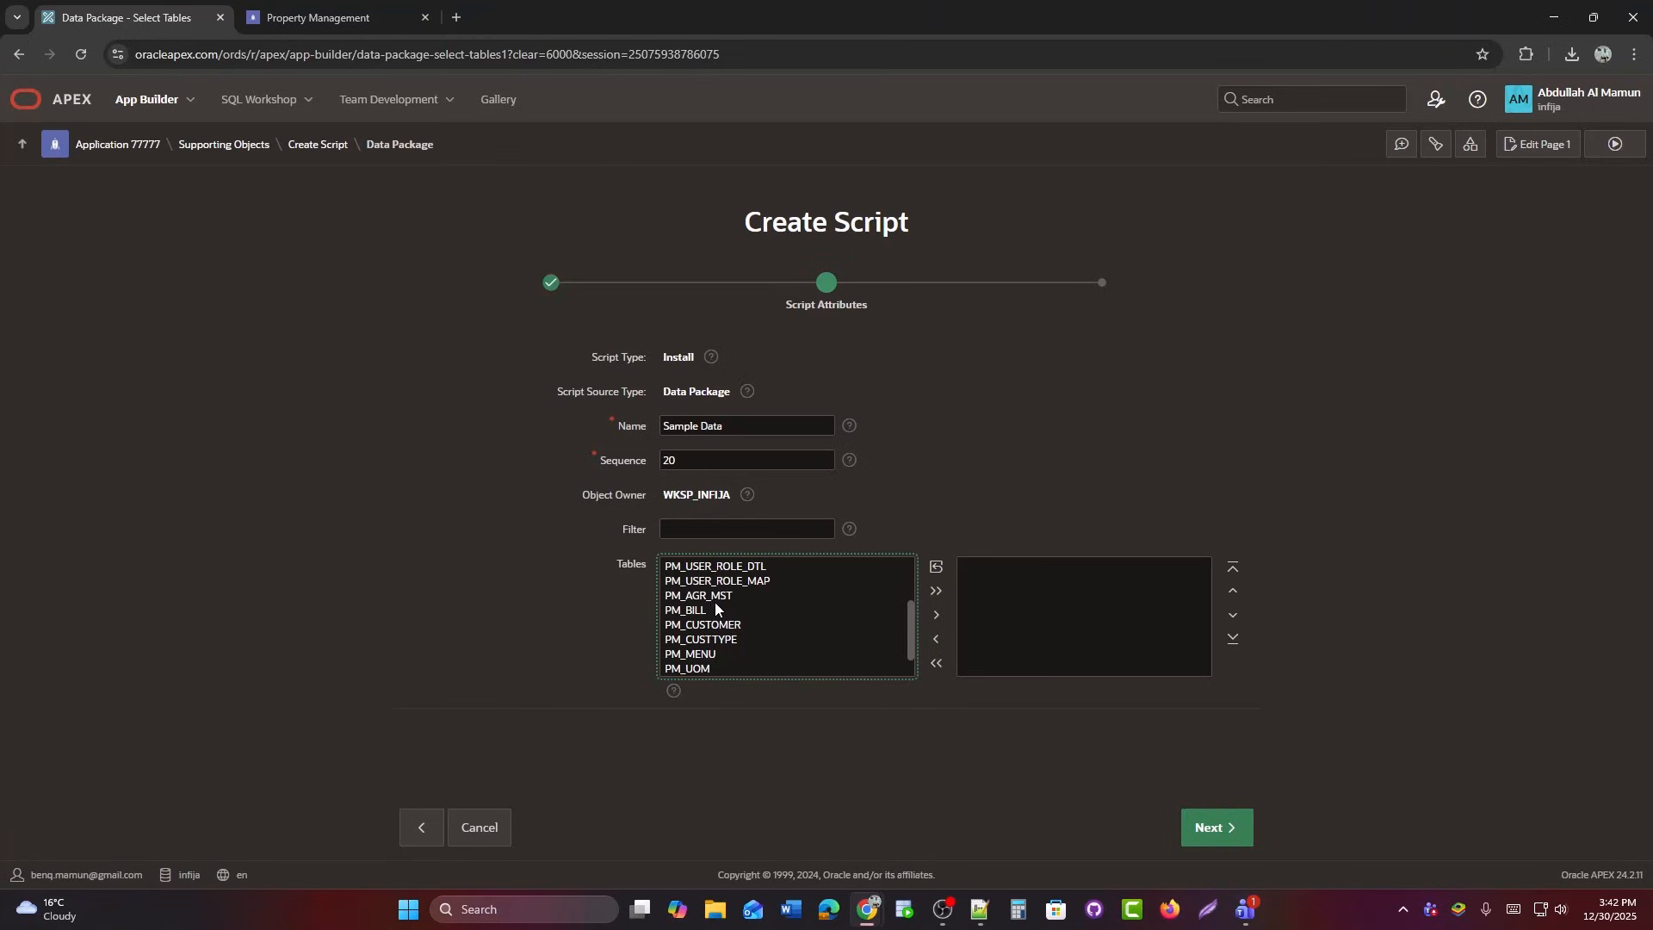
pyautogui.scroll(-1, 758, 629)
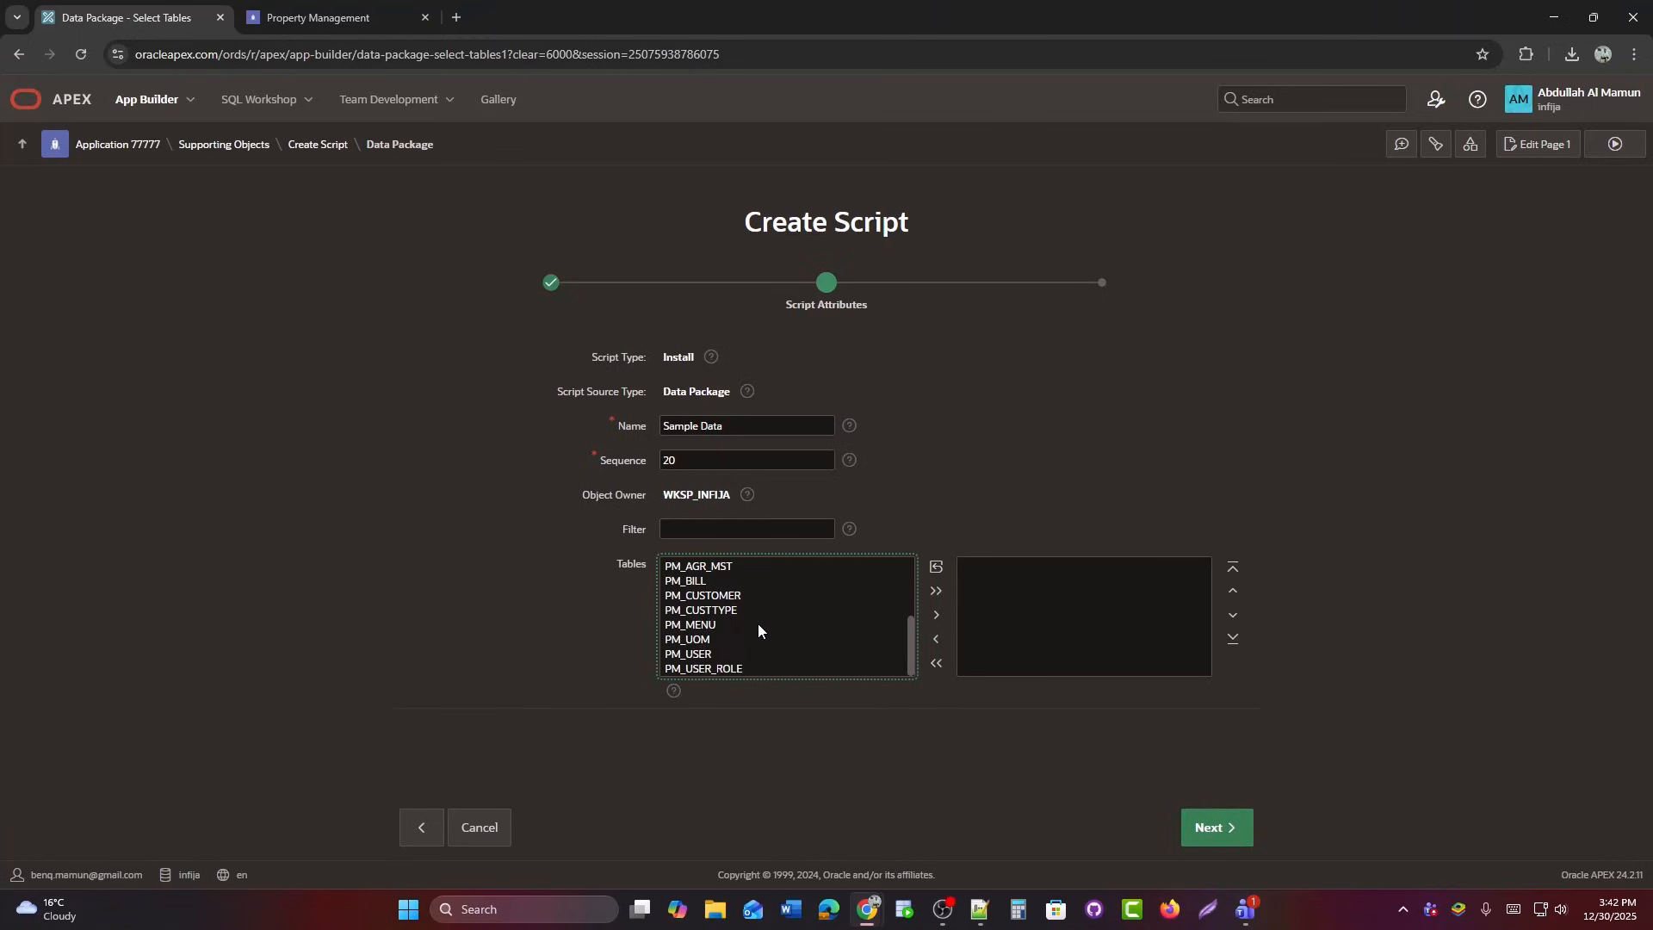
pyautogui.doubleClick(711, 651)
pyautogui.doubleClick(711, 639)
pyautogui.click(1211, 827)
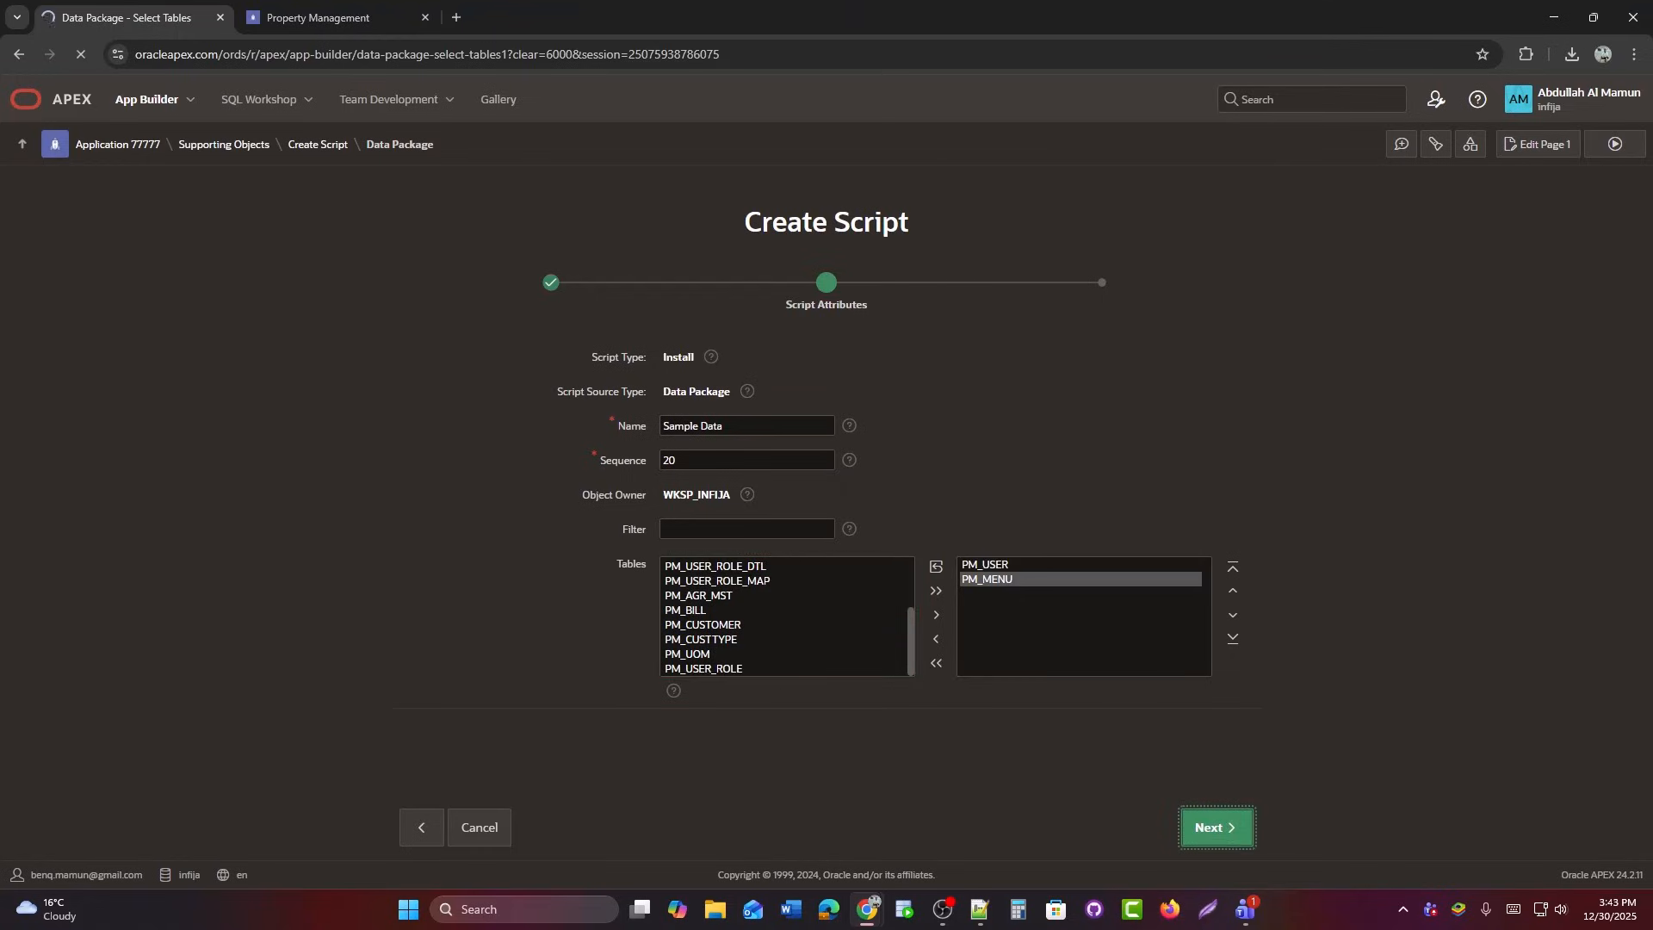
pyautogui.click(1195, 837)
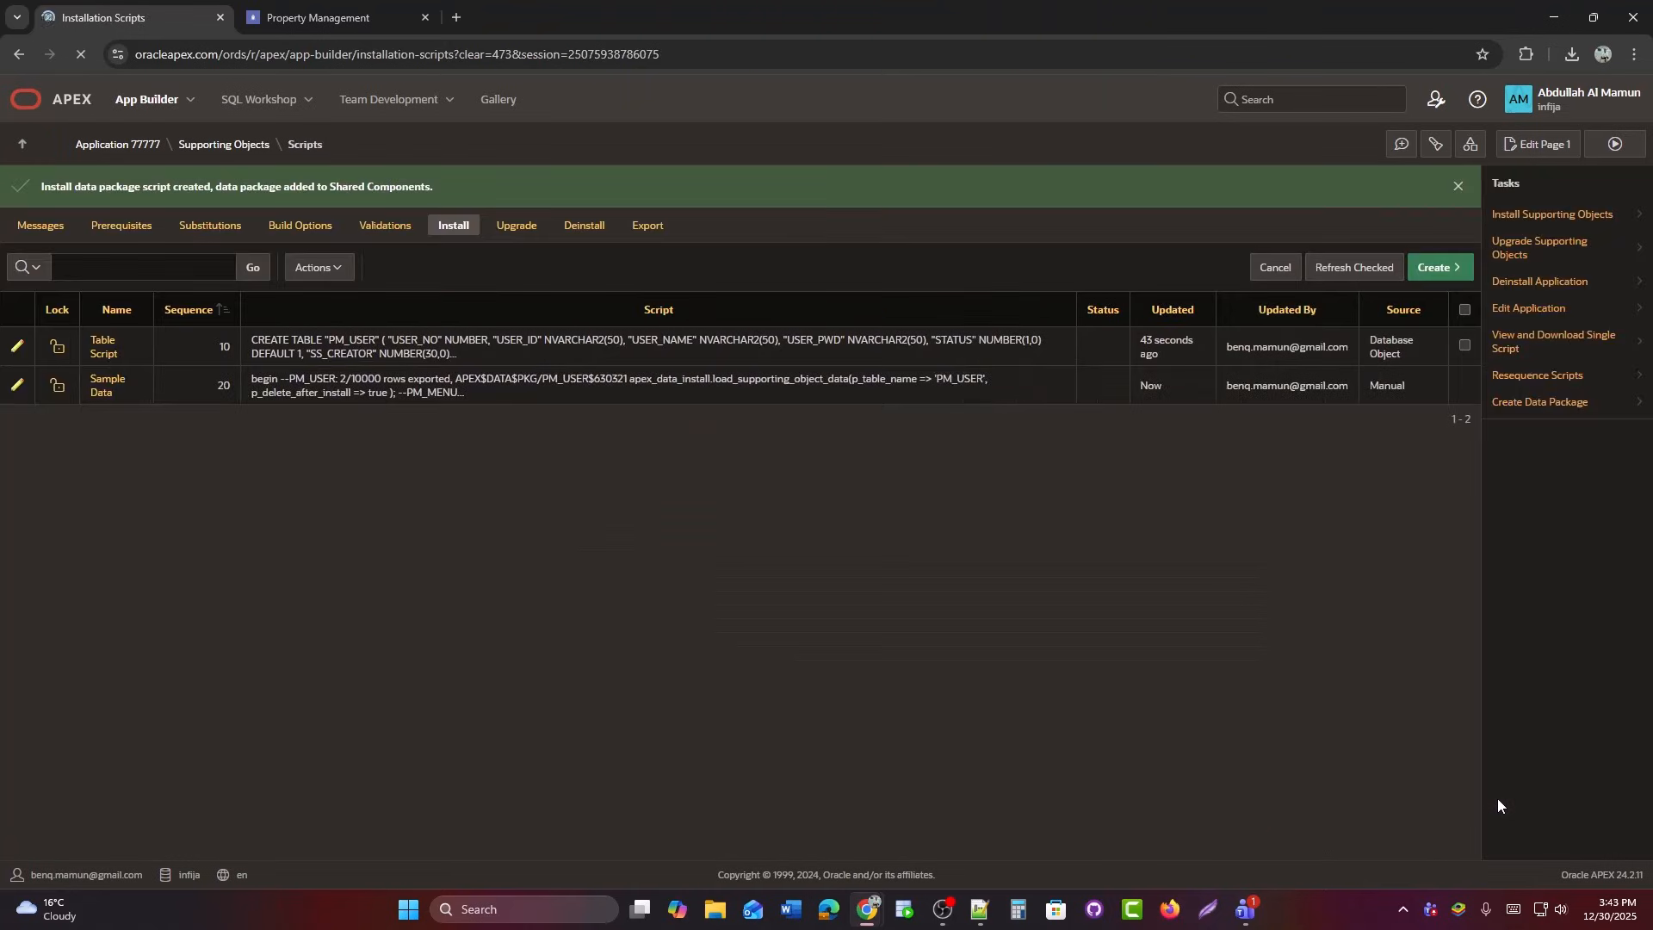
# Paste the full 34-line load_supporting_object_data block into Sample Data and apply changes.
pyautogui.click(15, 385)
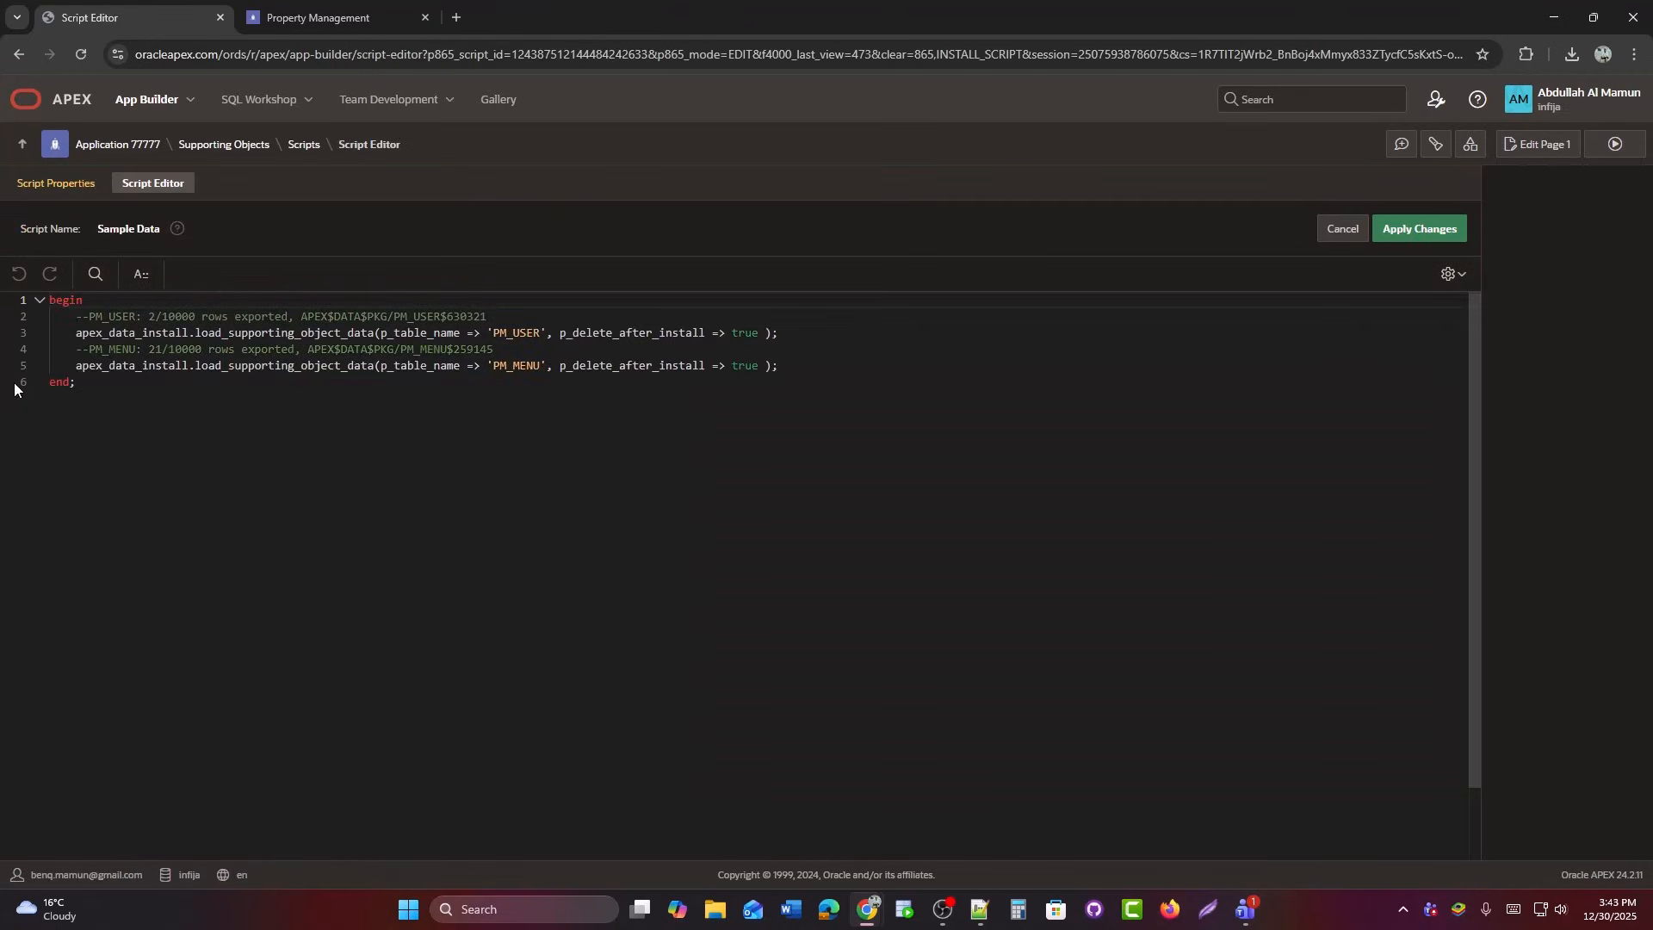
pyautogui.click(218, 402)
pyautogui.scroll(3, 238, 420)
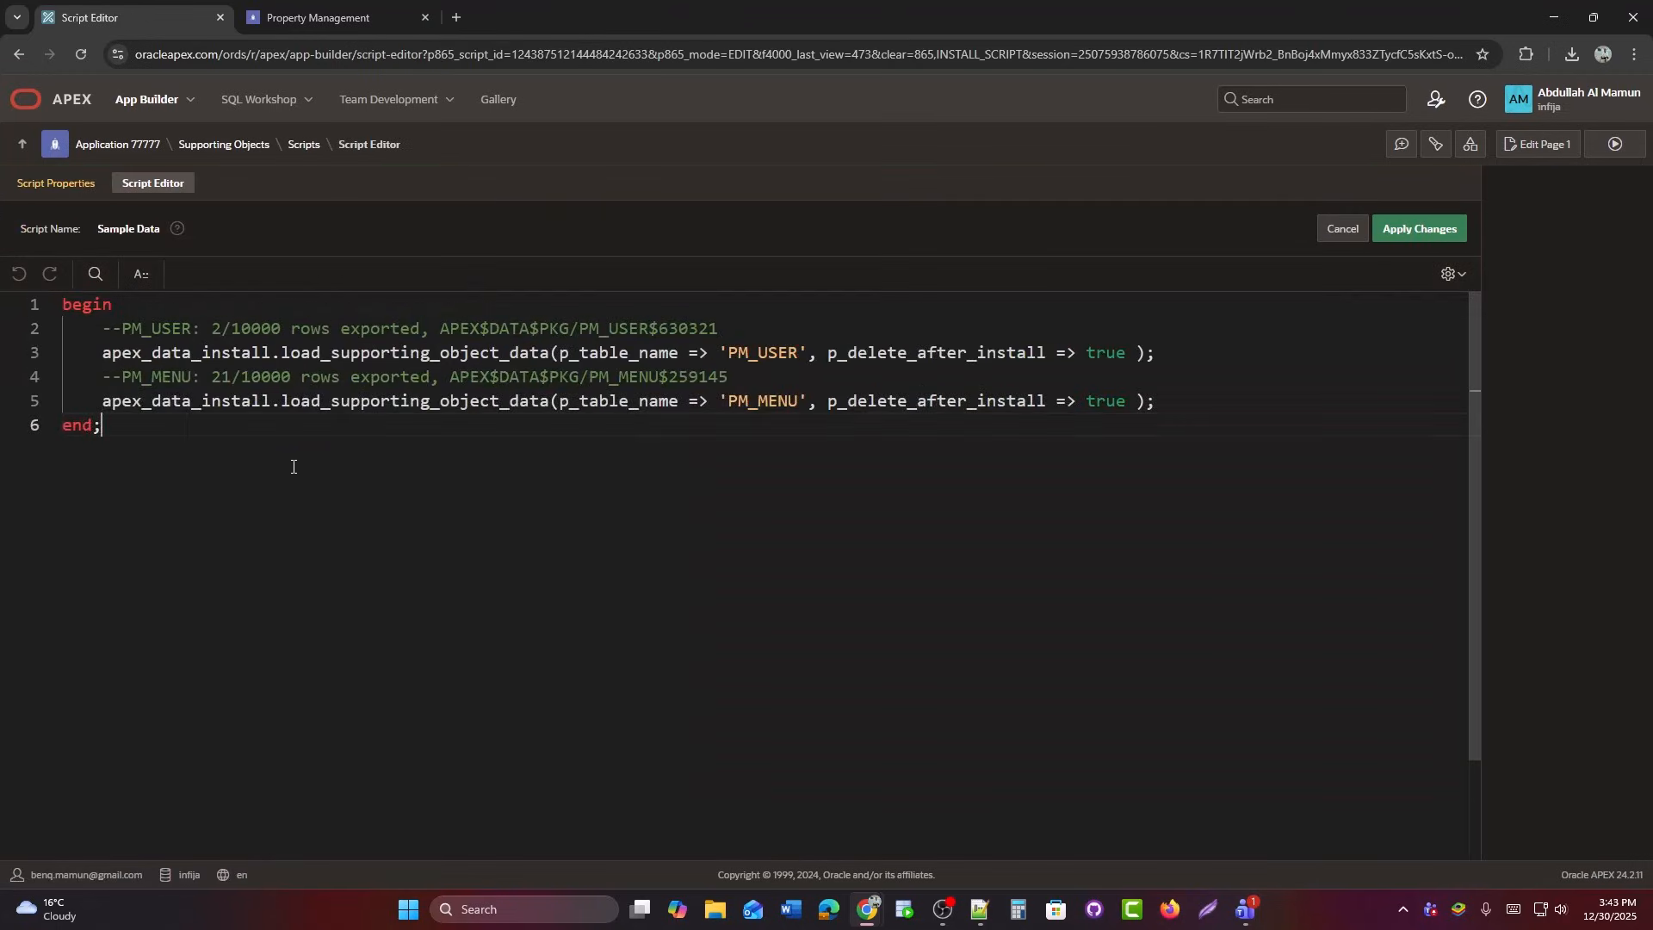
pyautogui.click(980, 909)
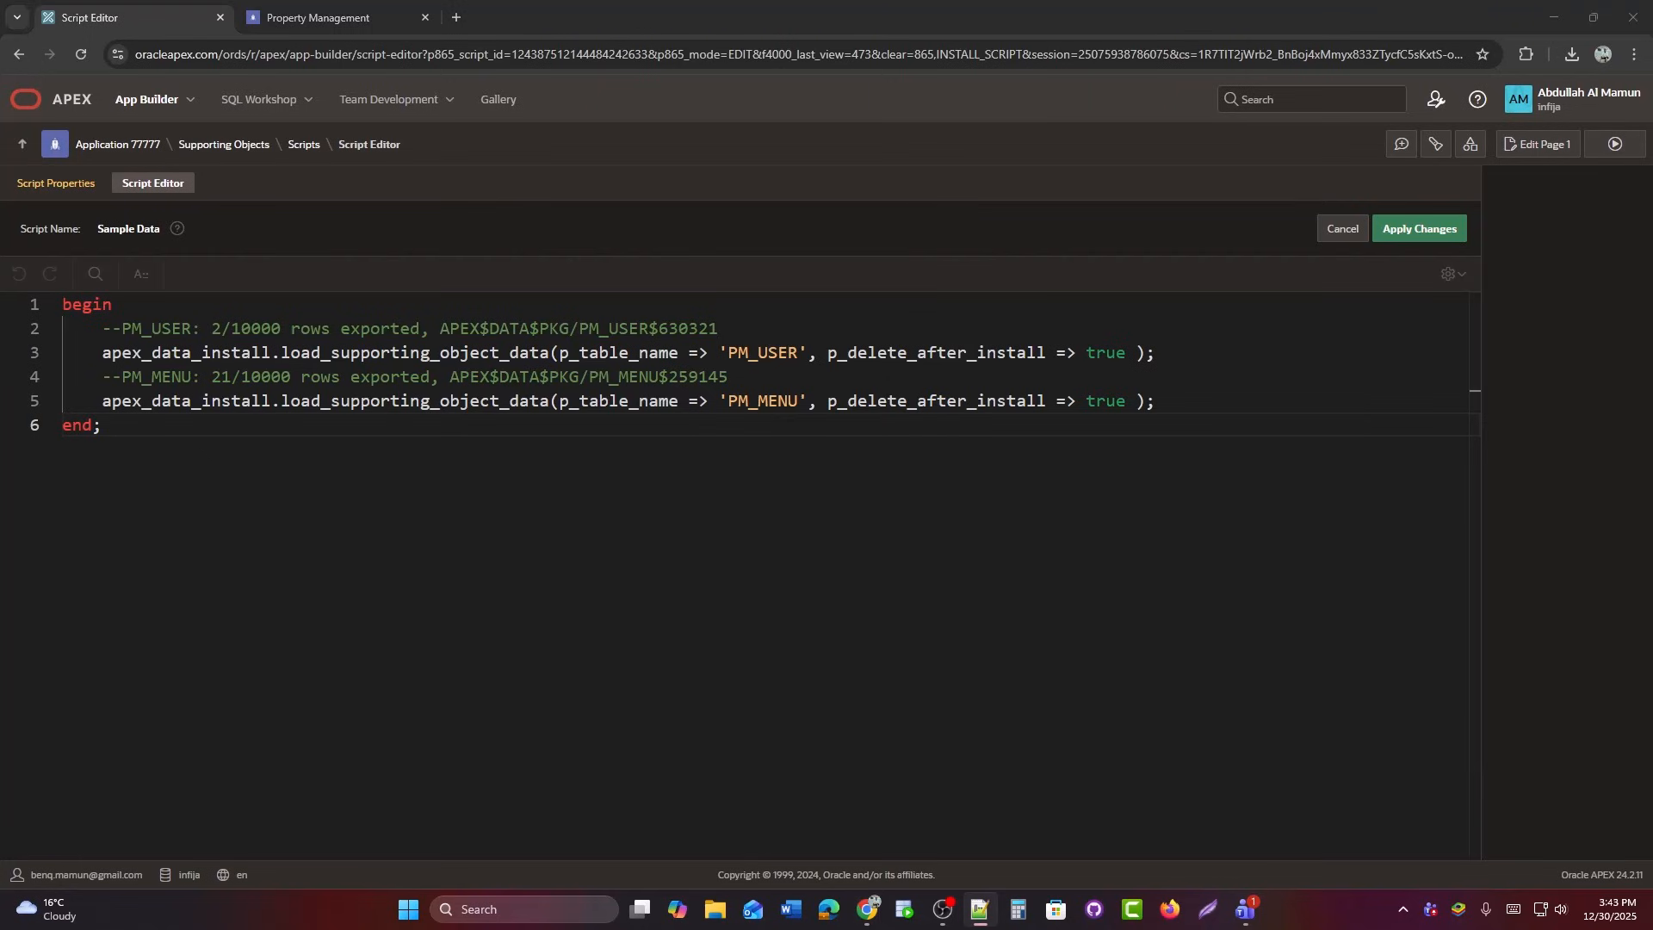
pyautogui.click(351, 553)
pyautogui.hotkey('ctrl', 'v')
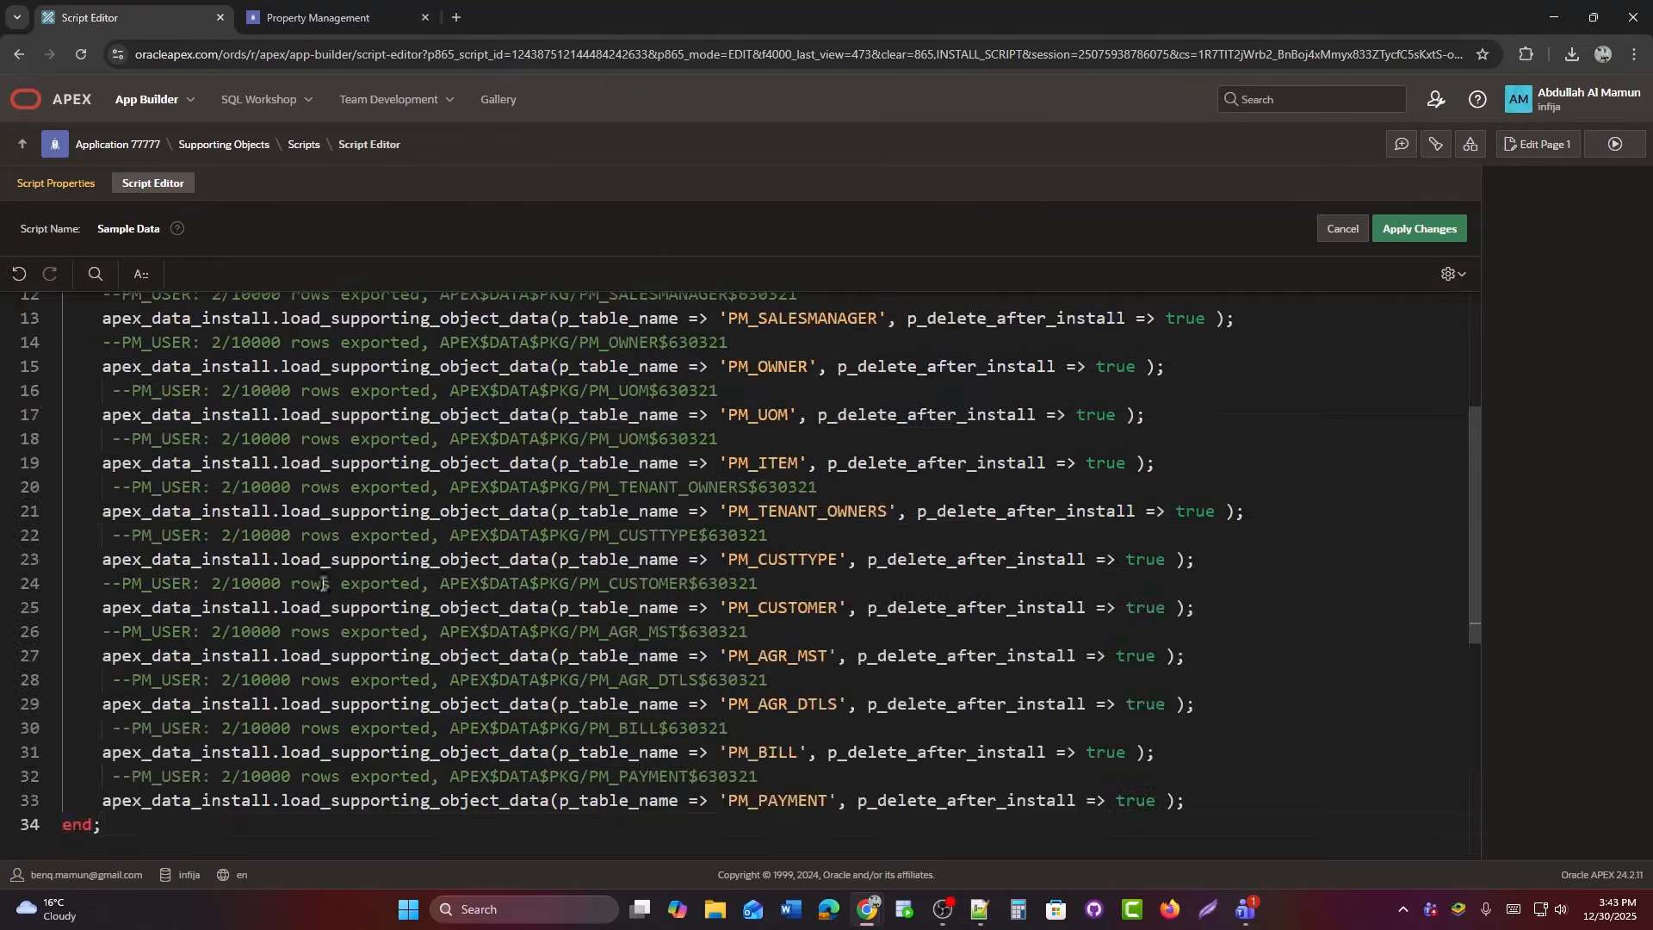
pyautogui.scroll(-3, 772, 531)
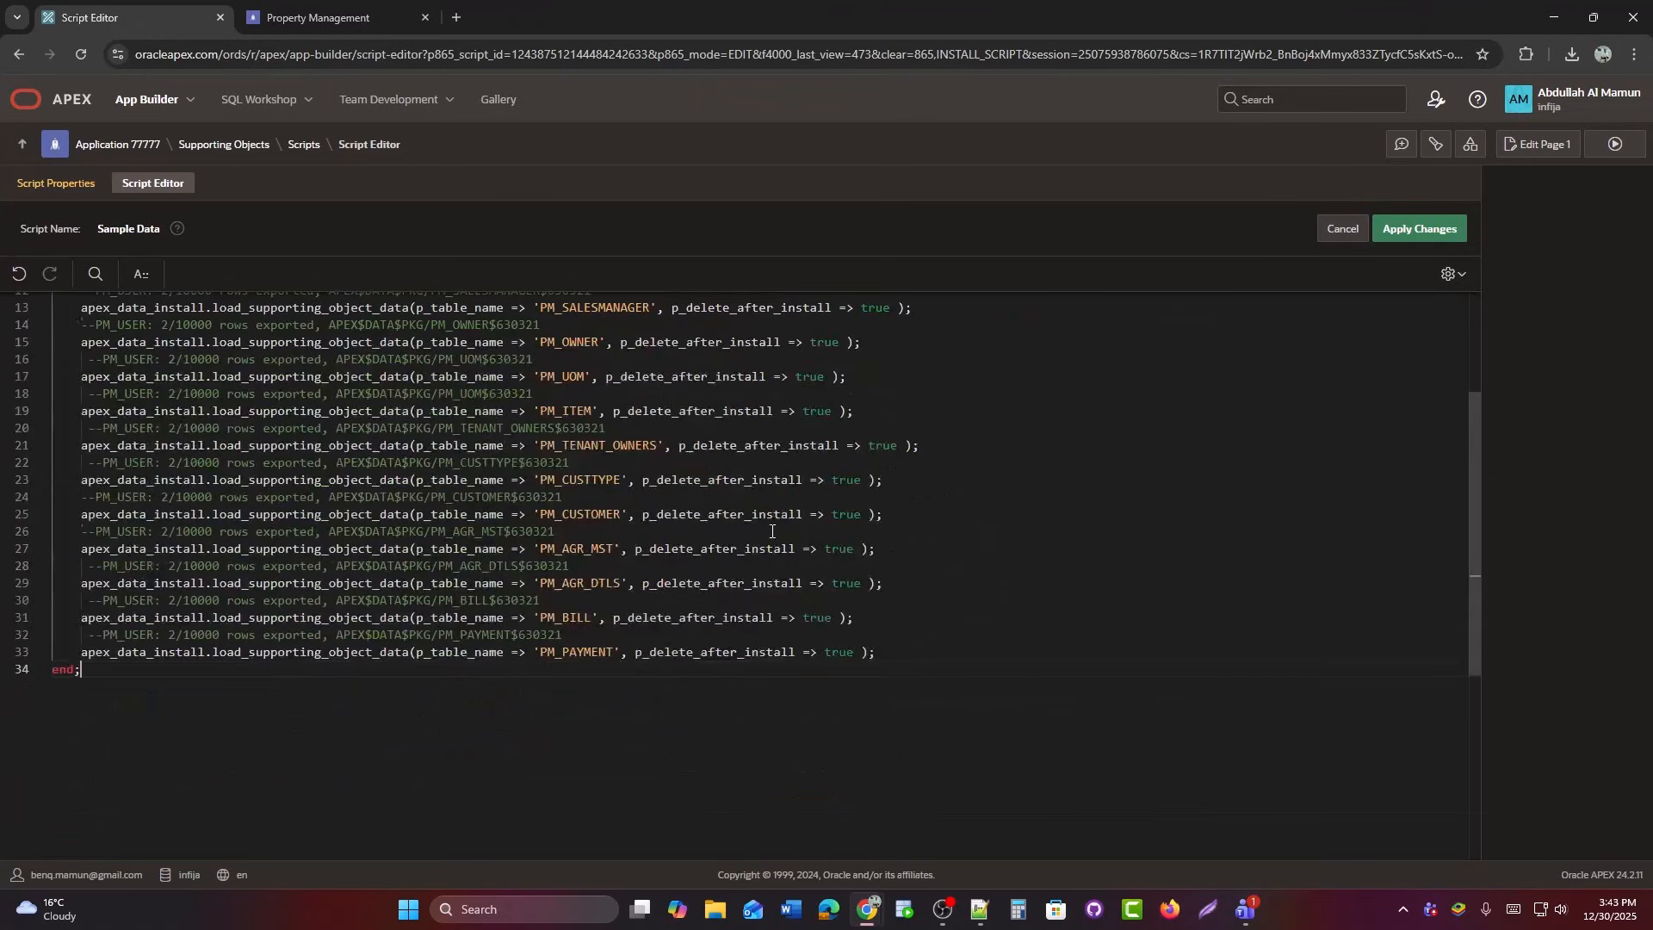
pyautogui.scroll(-1, 852, 503)
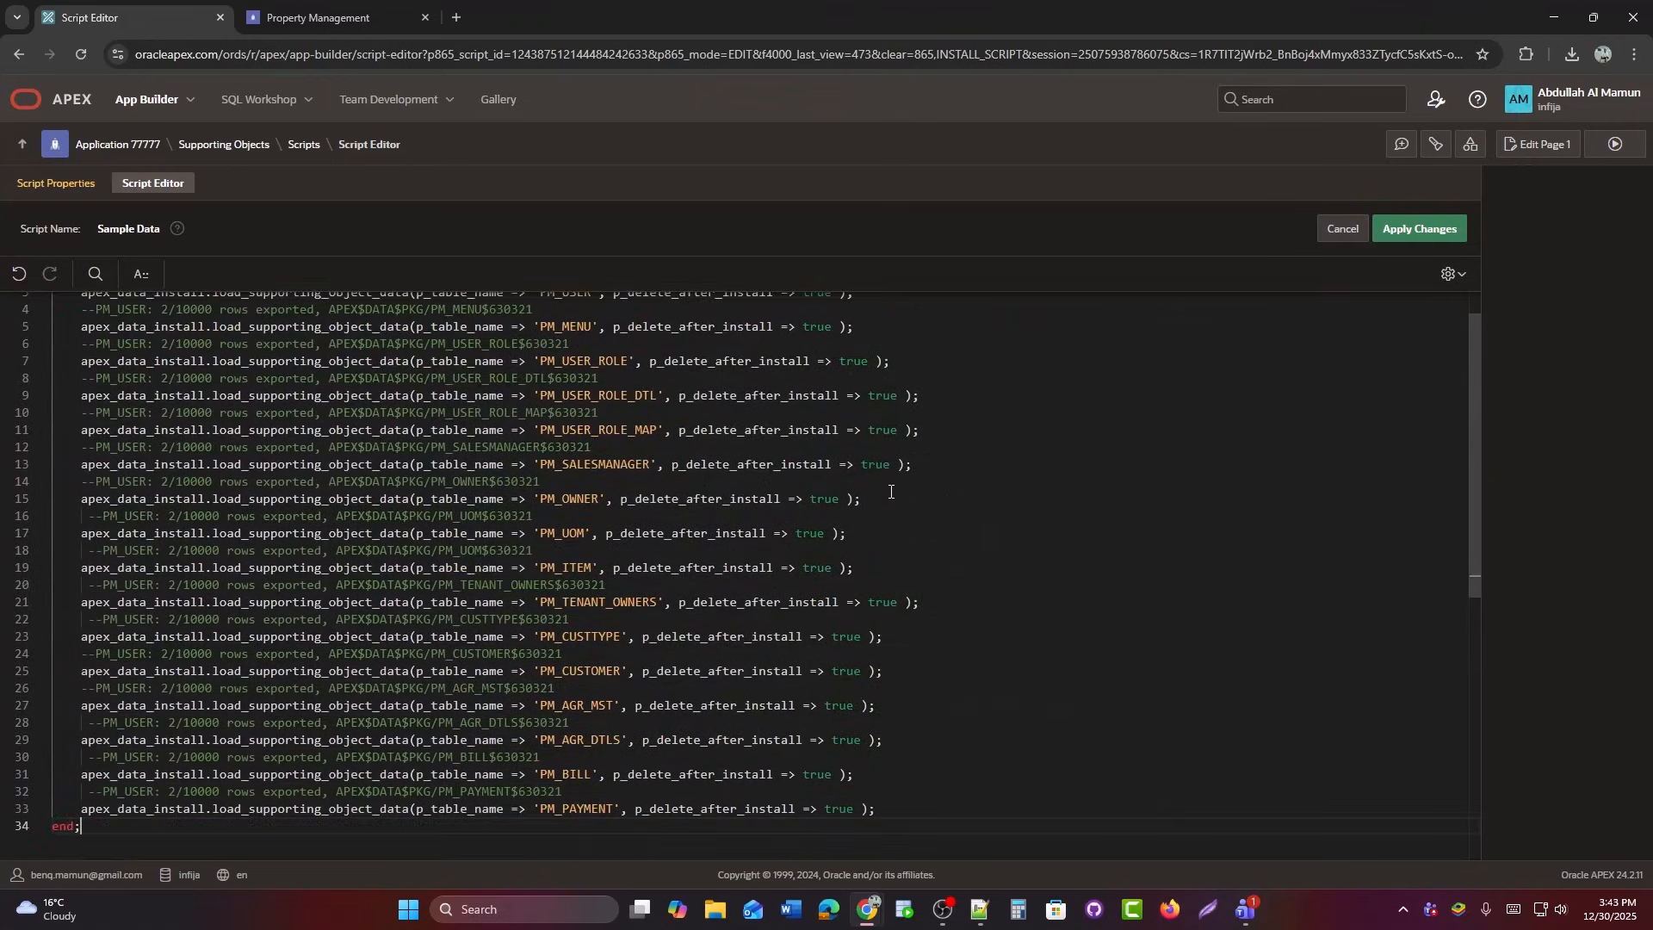
pyautogui.scroll(-1, 891, 492)
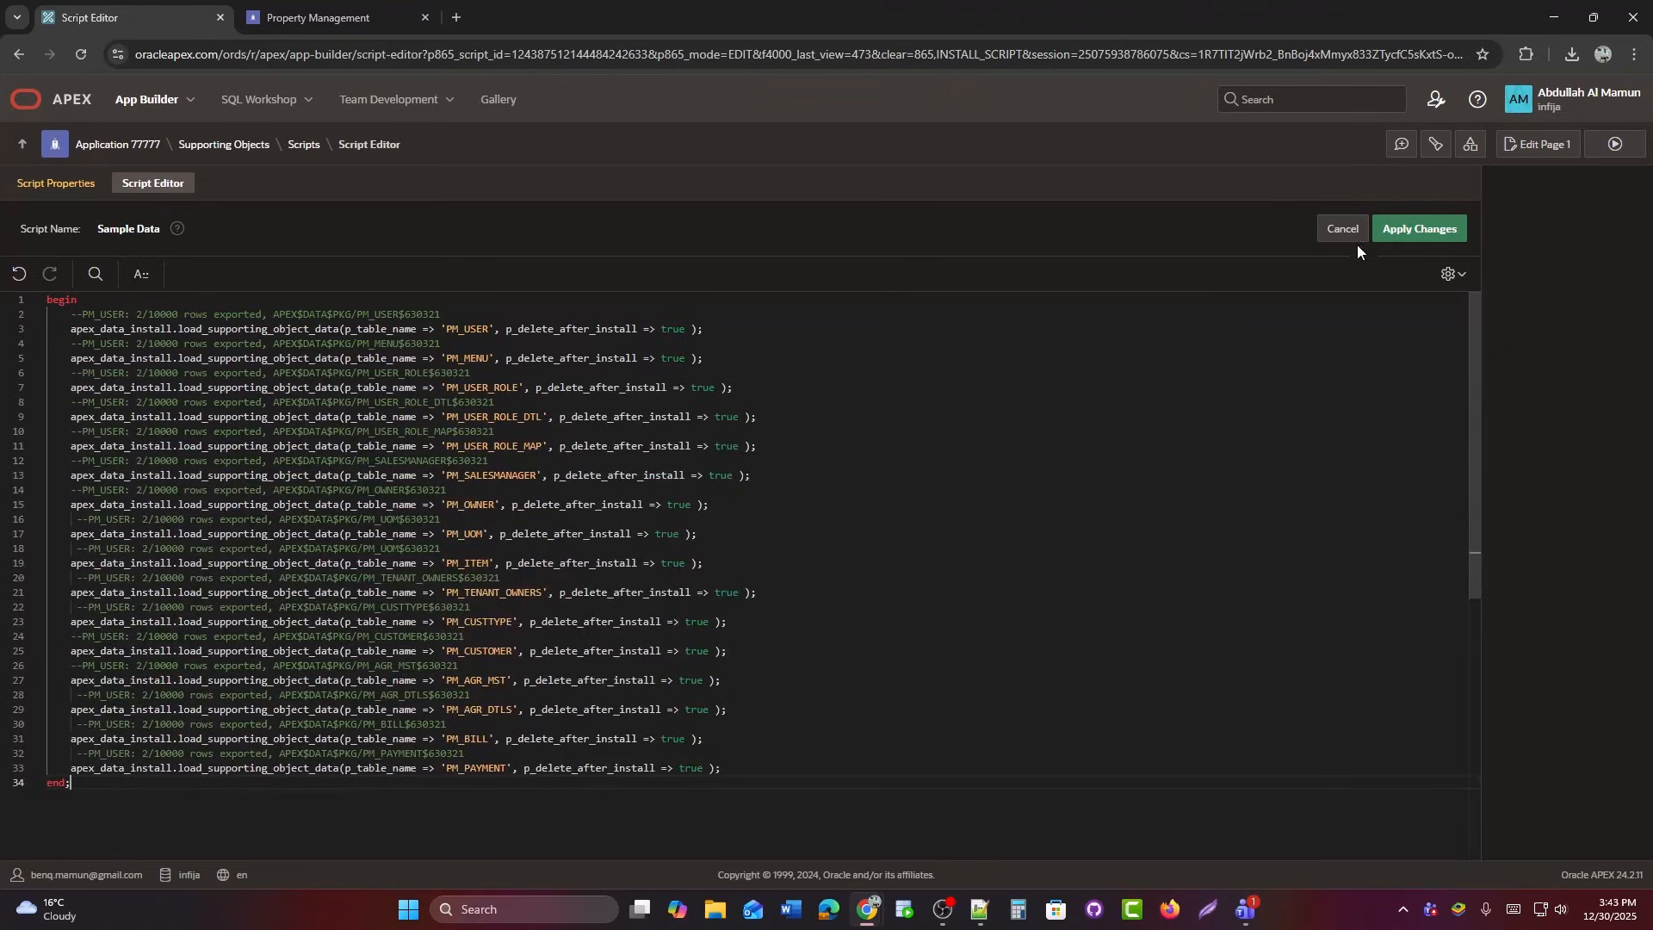
pyautogui.click(1400, 230)
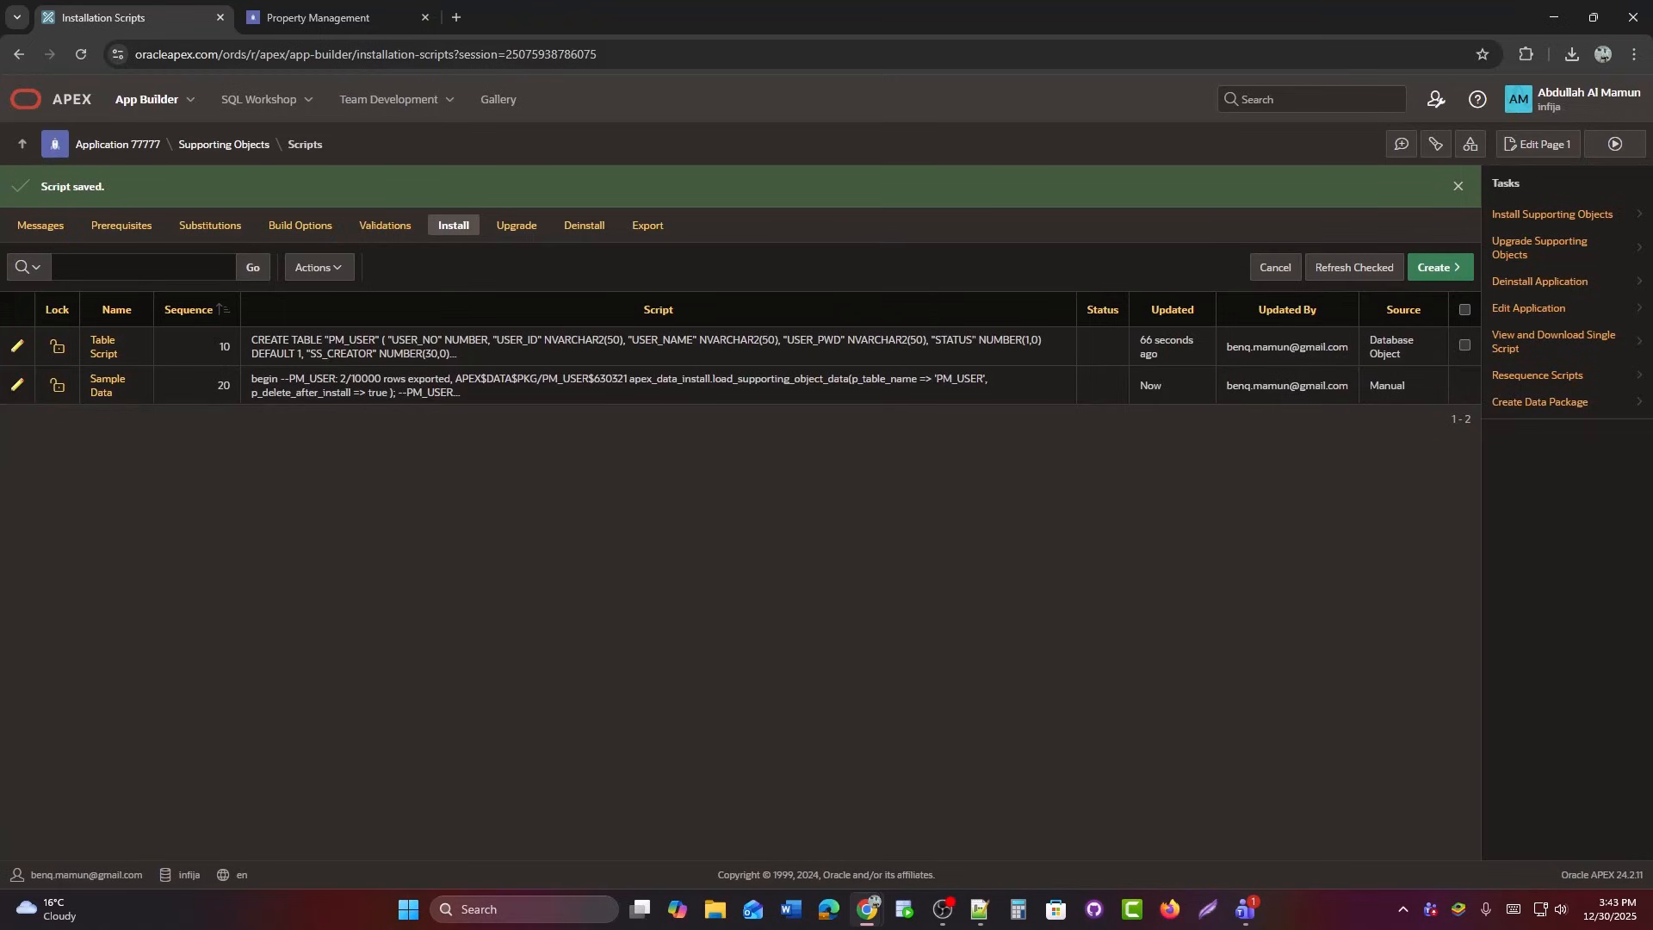
# Start a from-database-object script named 'Package' with object type PACKAGE.
pyautogui.click(1436, 268)
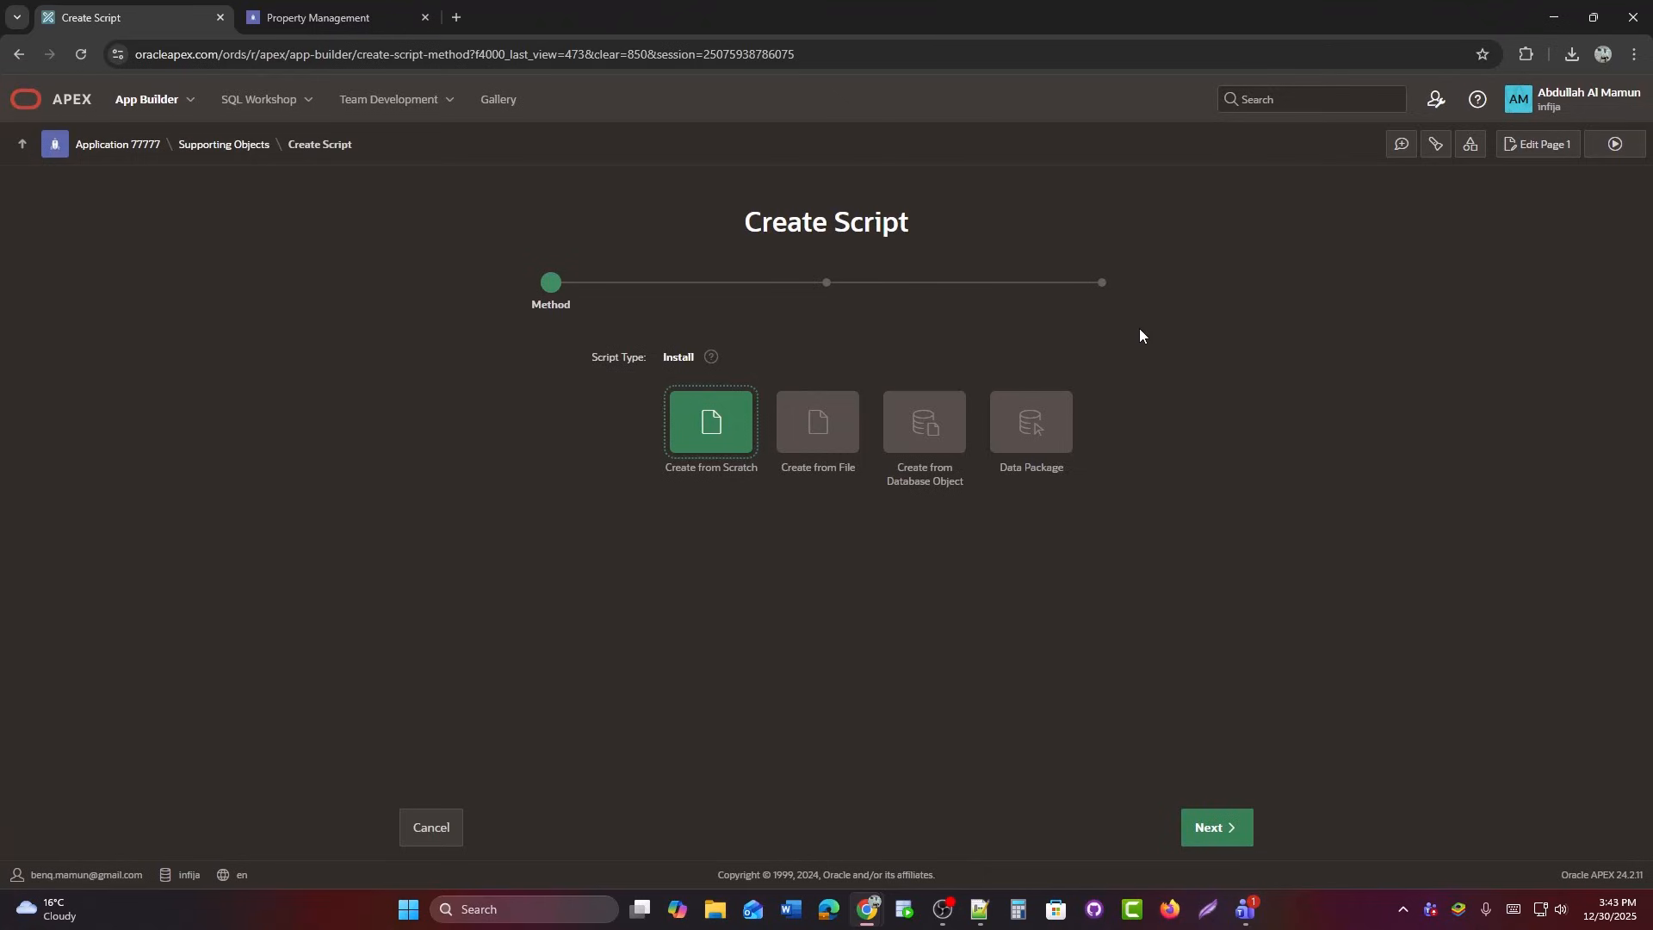
pyautogui.click(934, 425)
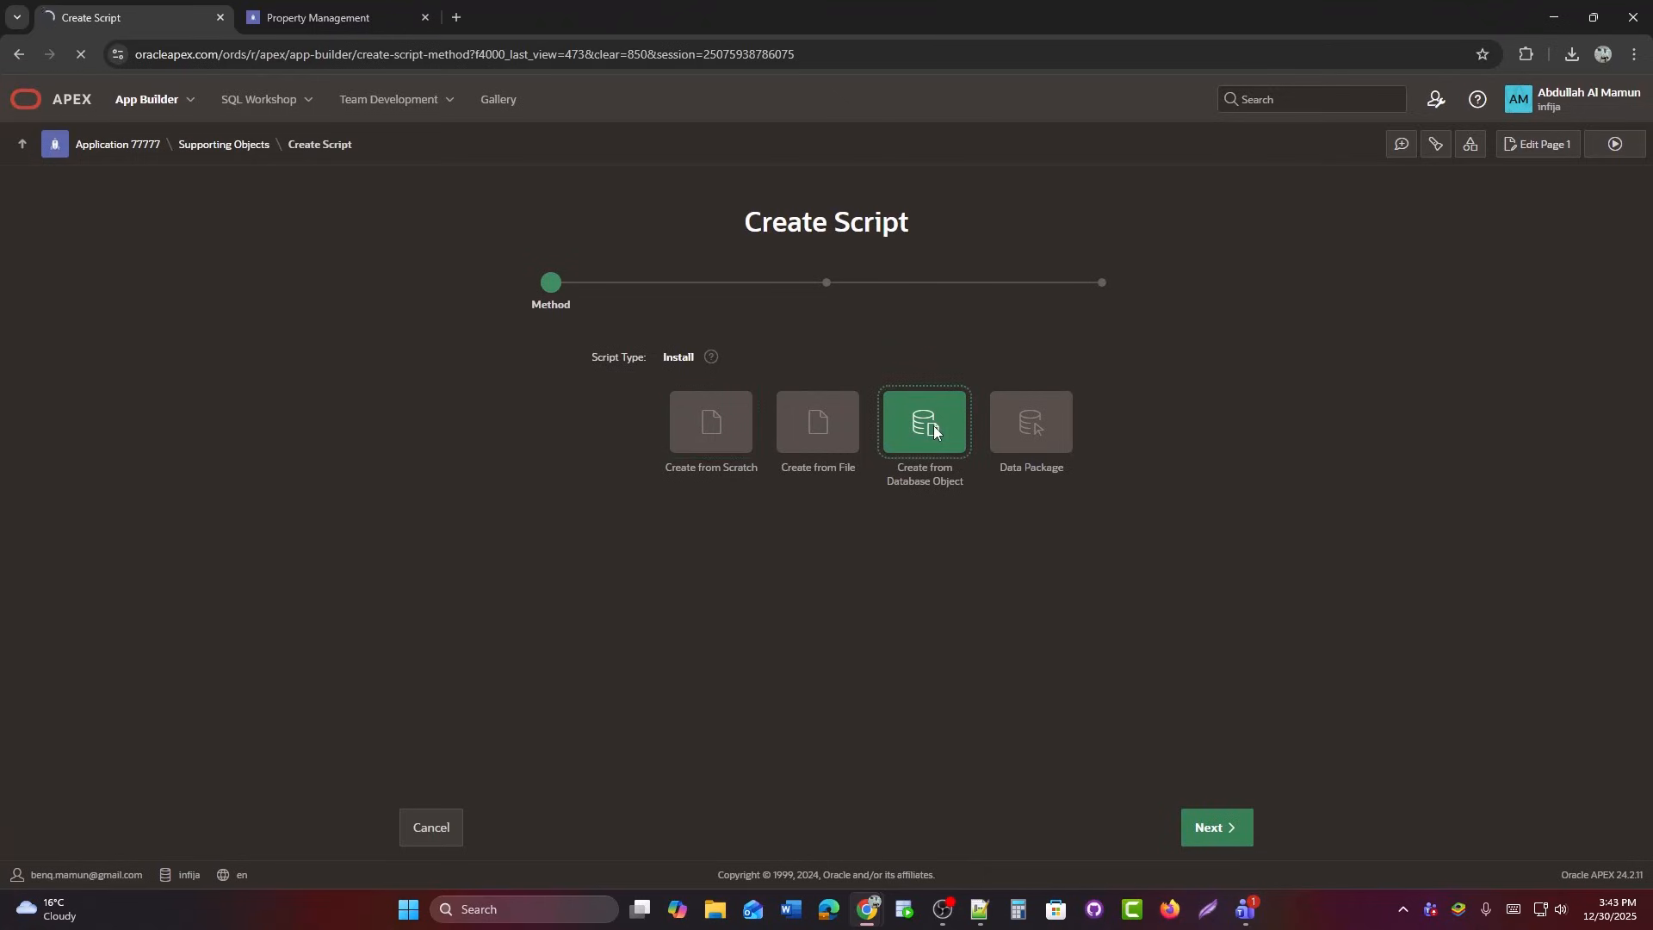
pyautogui.write('Package')
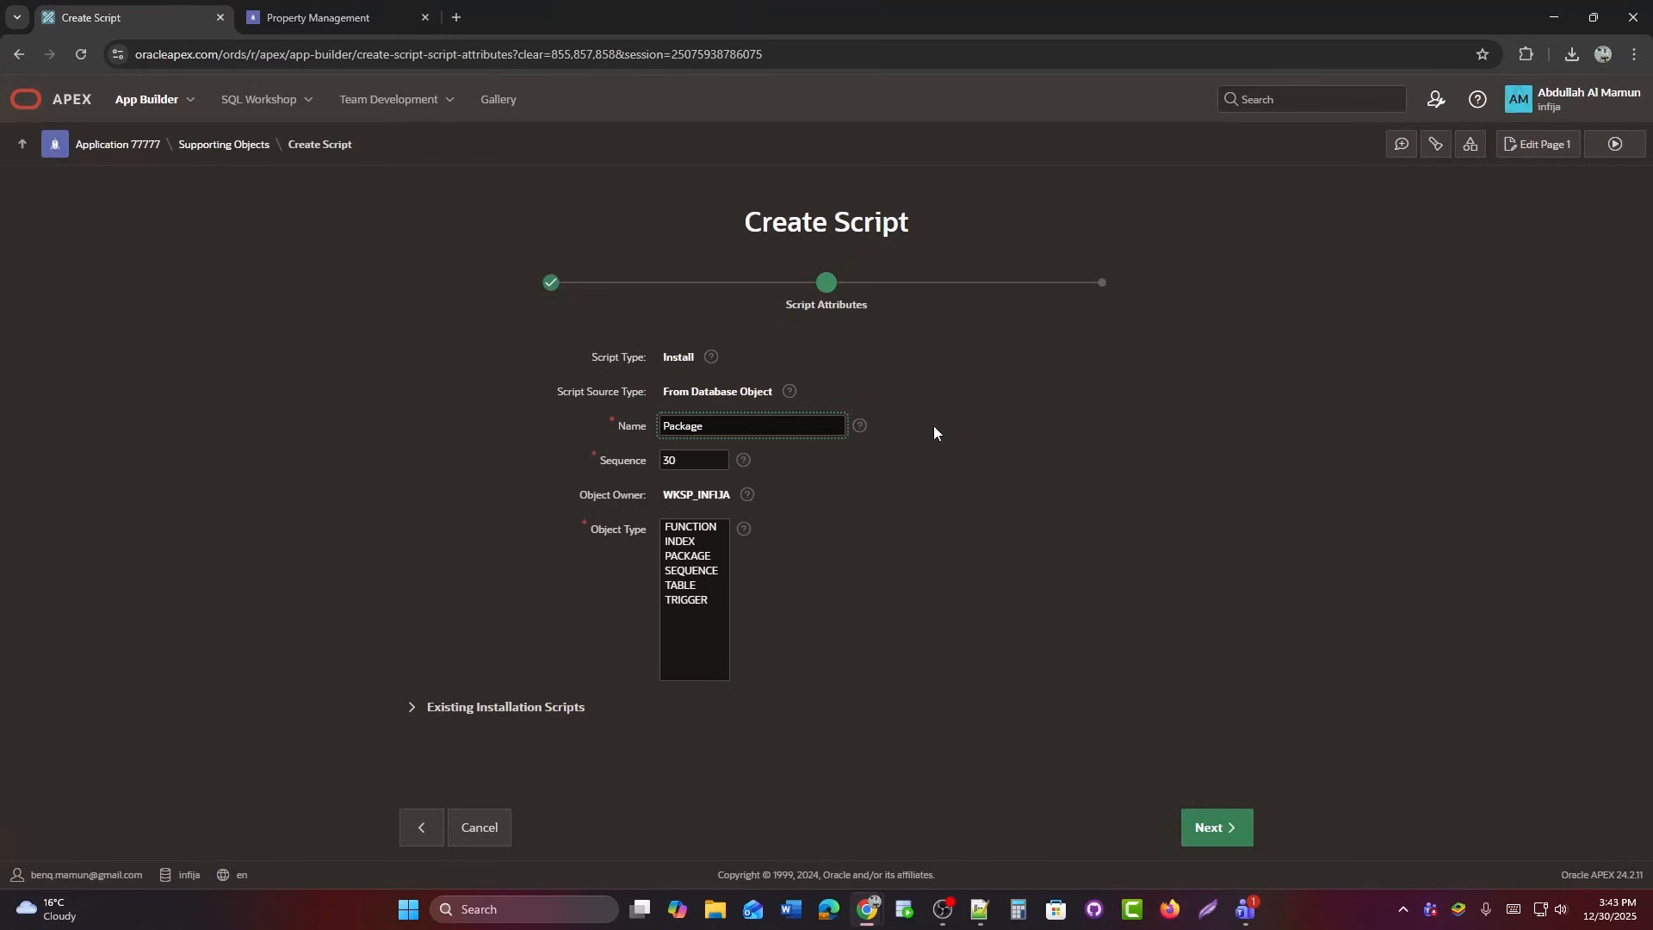
pyautogui.click(689, 558)
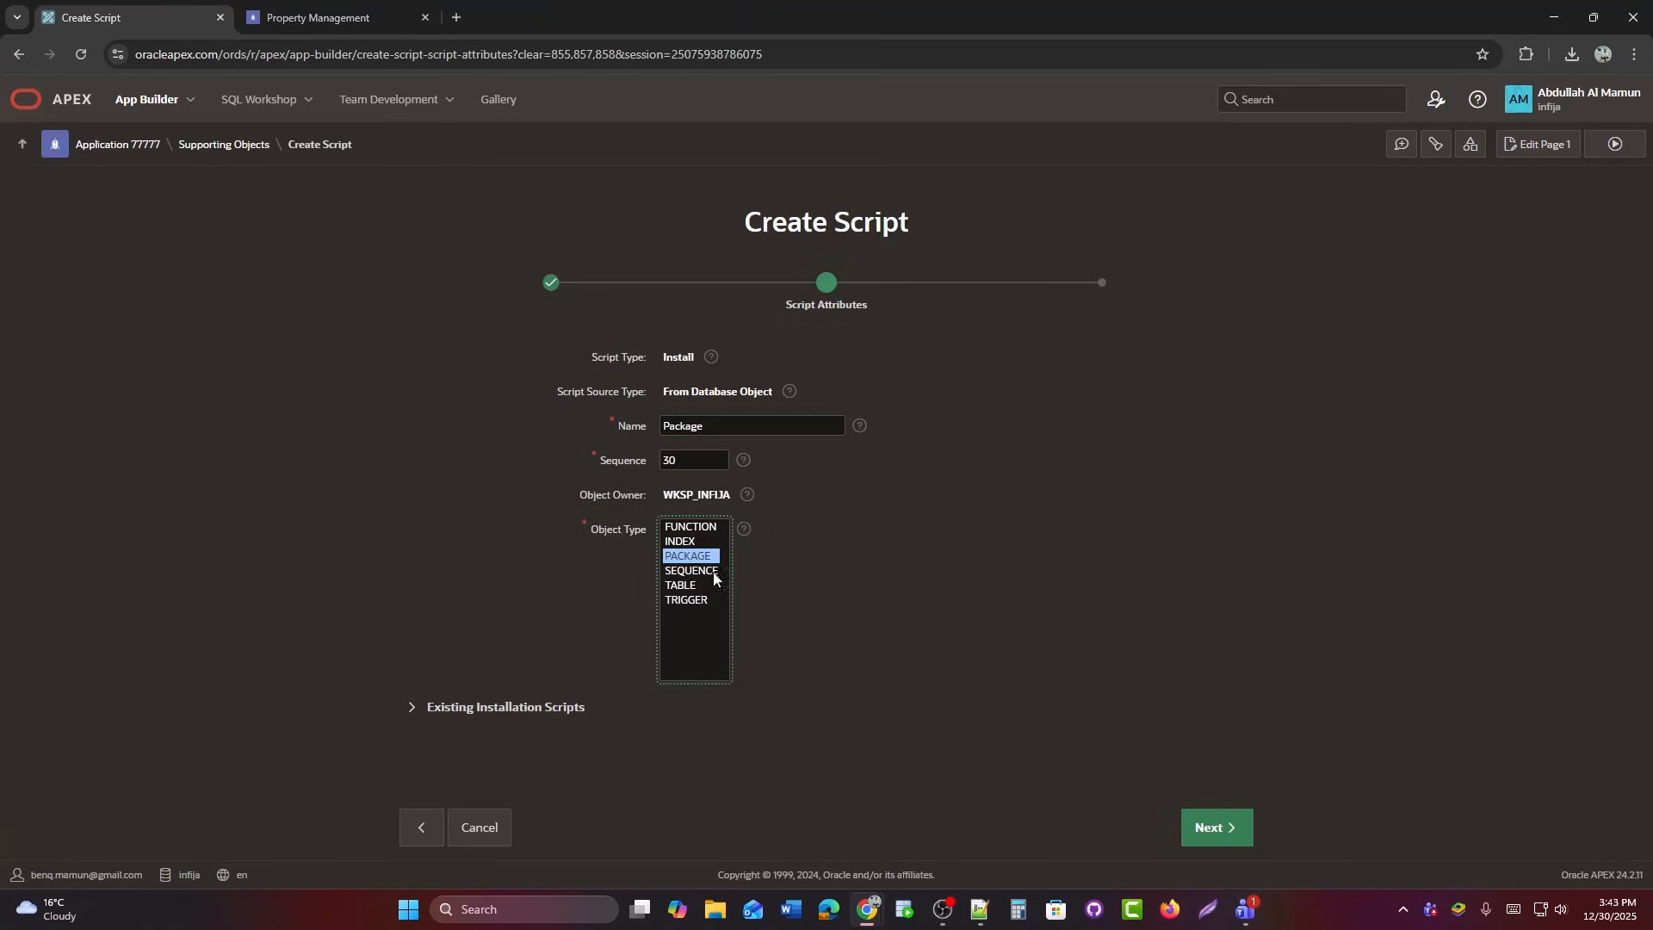
pyautogui.click(1232, 846)
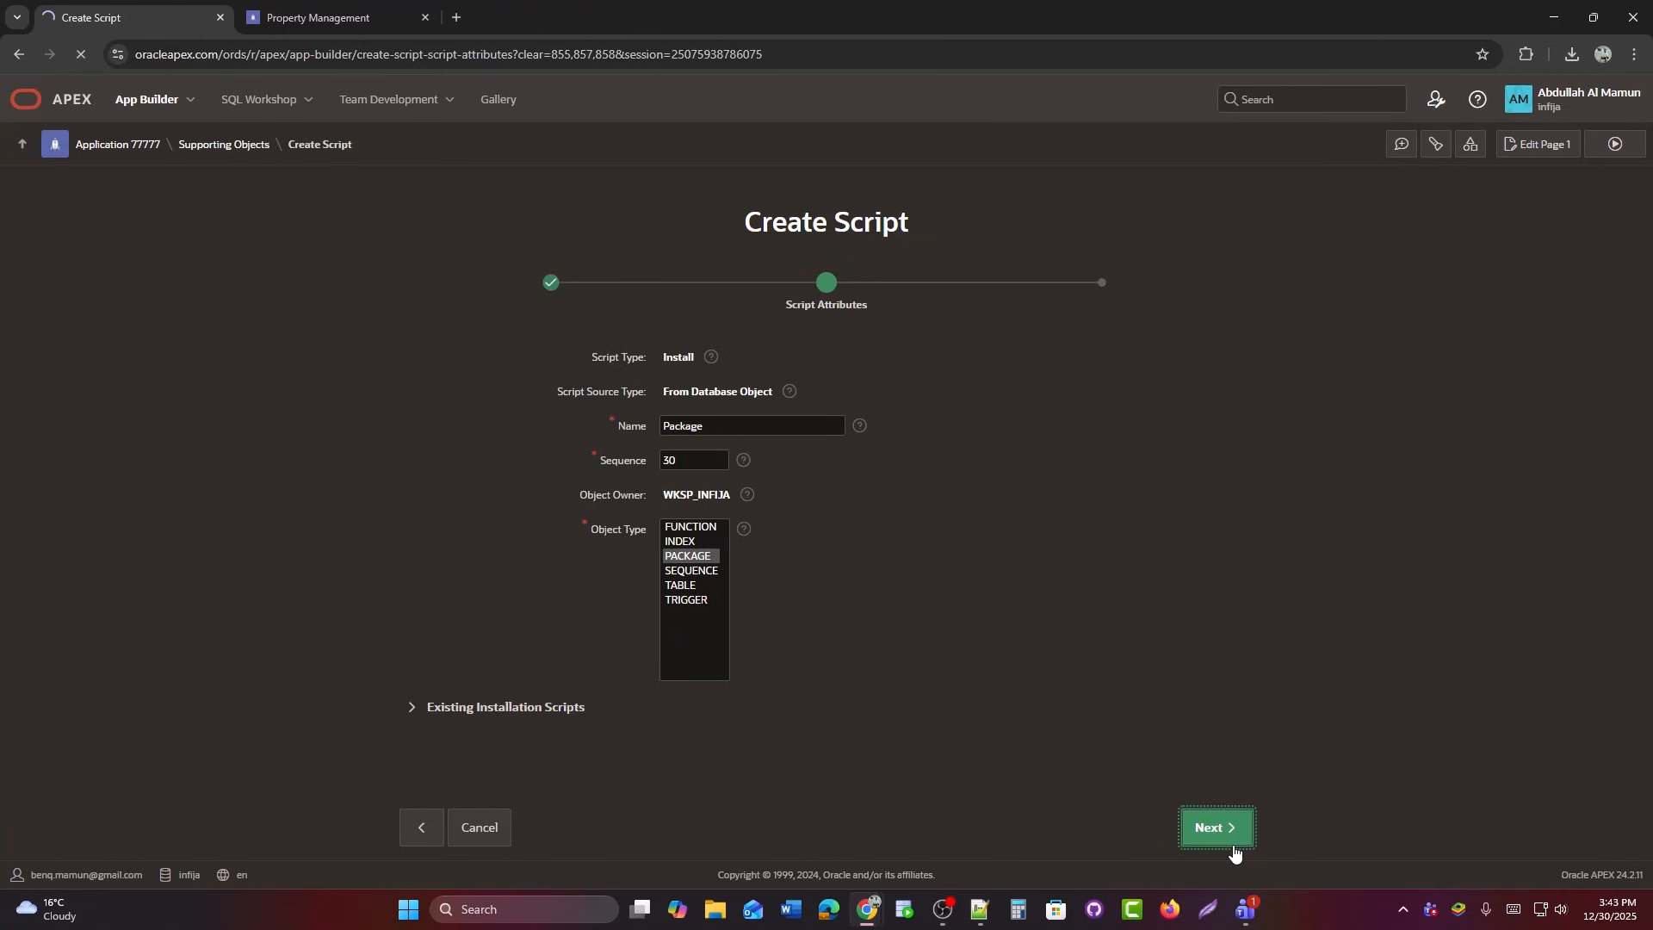
# Select PKG_CUST_AUTH, generate its specification and body code, and create the script.
pyautogui.scroll(-2, 776, 593)
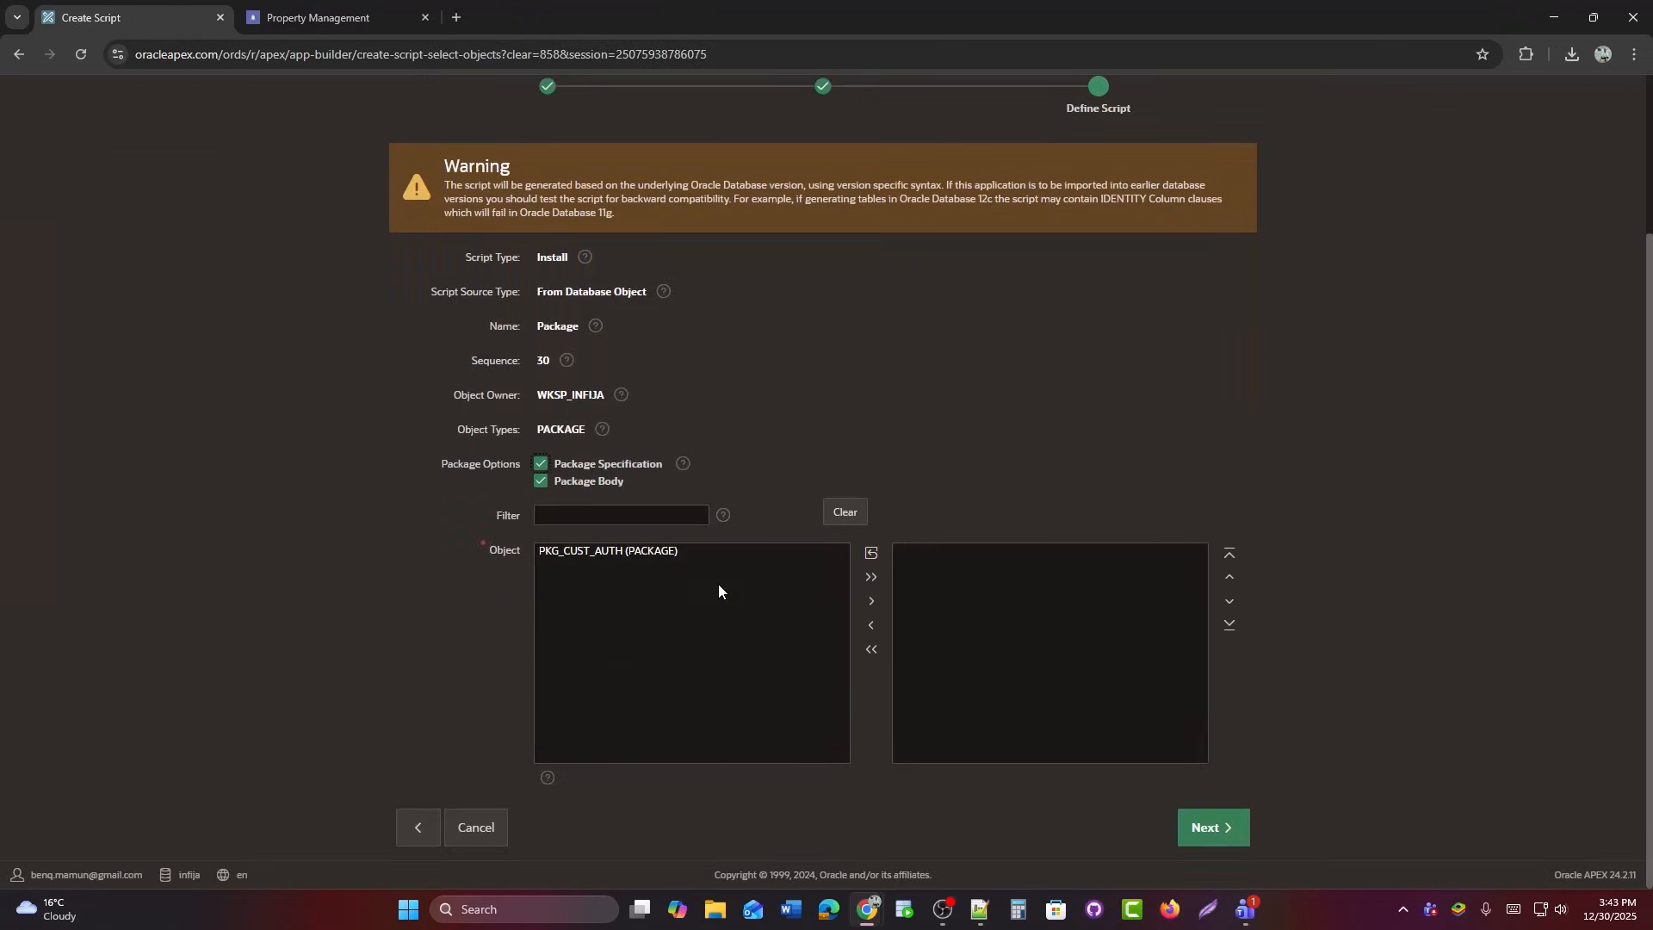
pyautogui.doubleClick(620, 553)
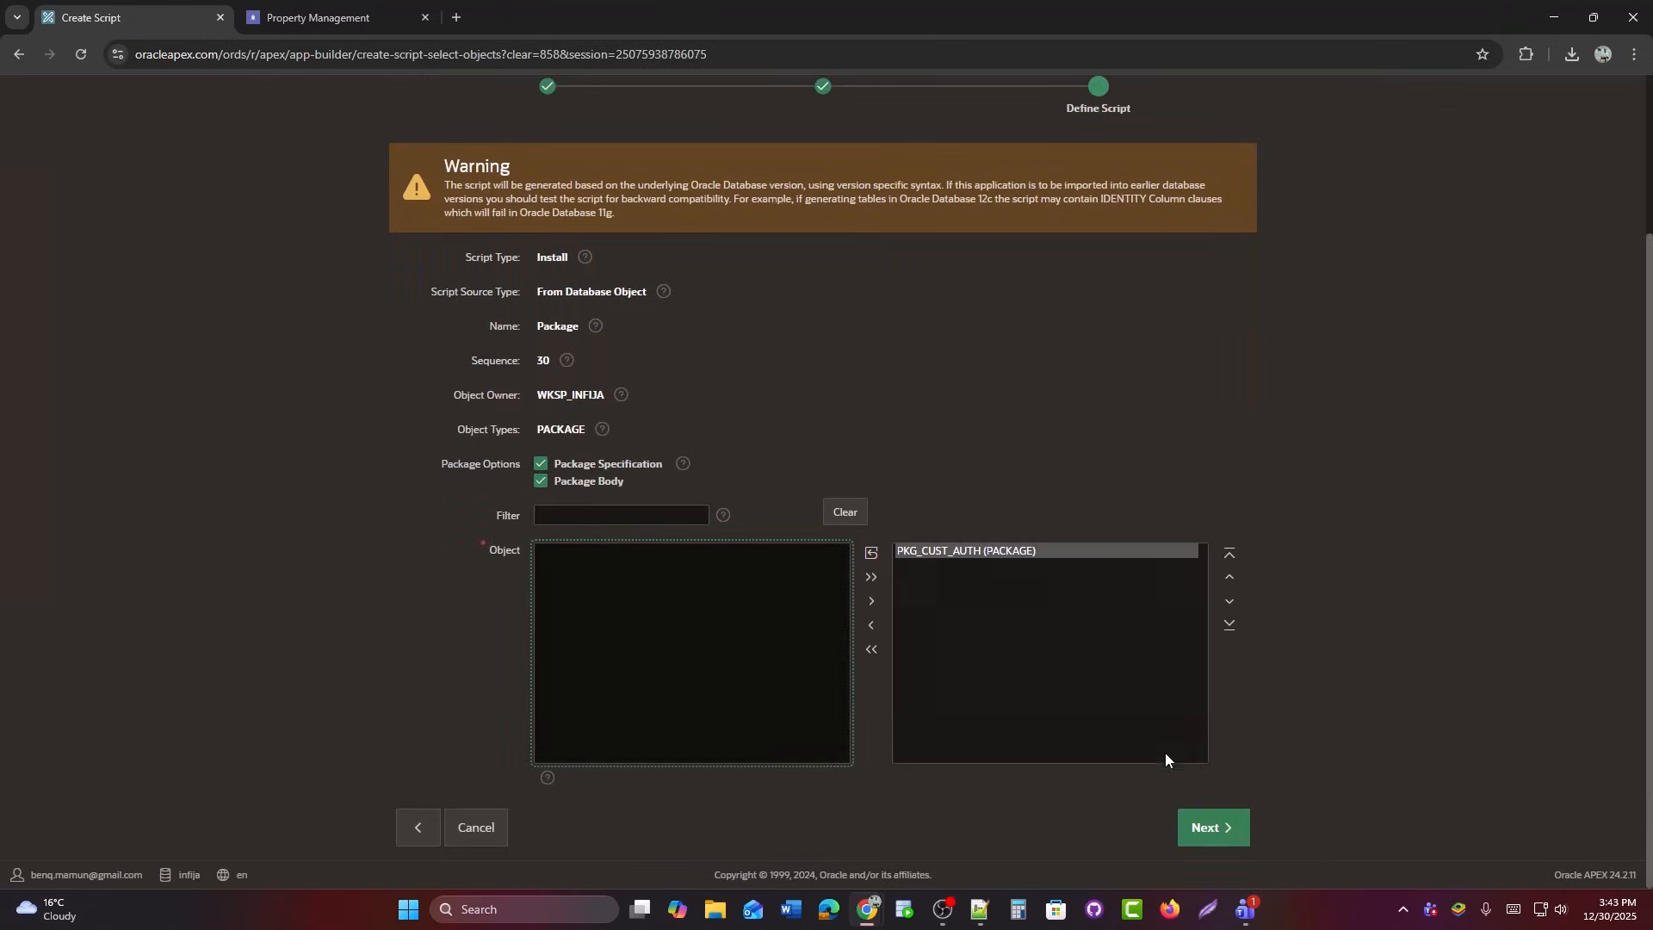
pyautogui.click(1242, 840)
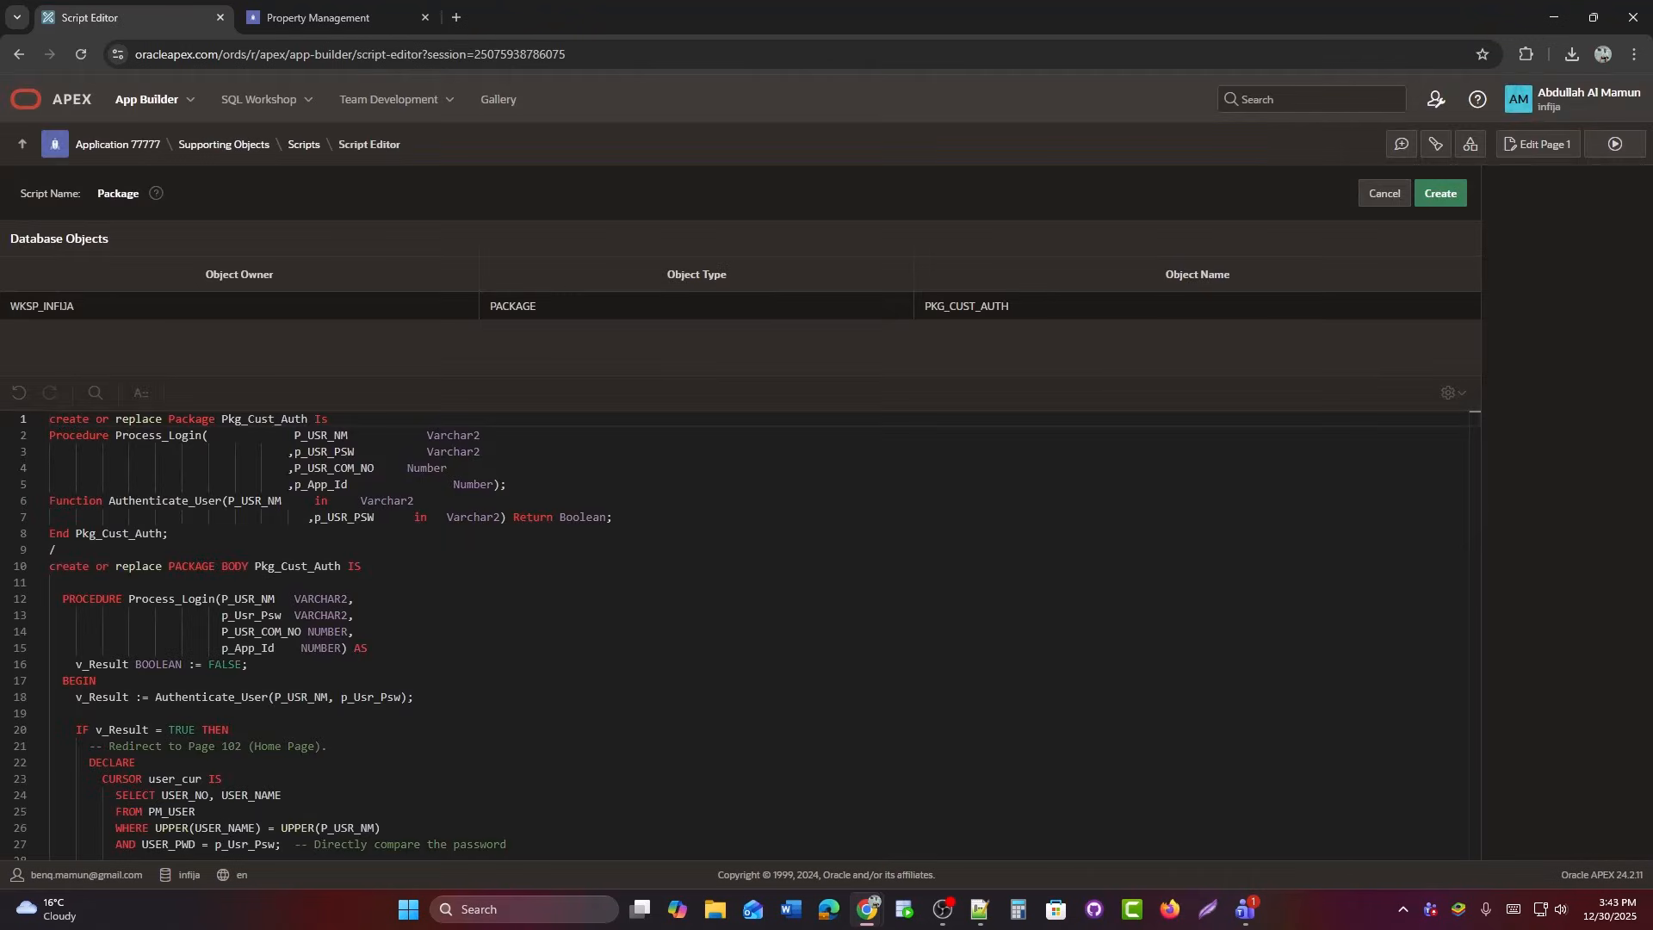
pyautogui.scroll(-15, 764, 620)
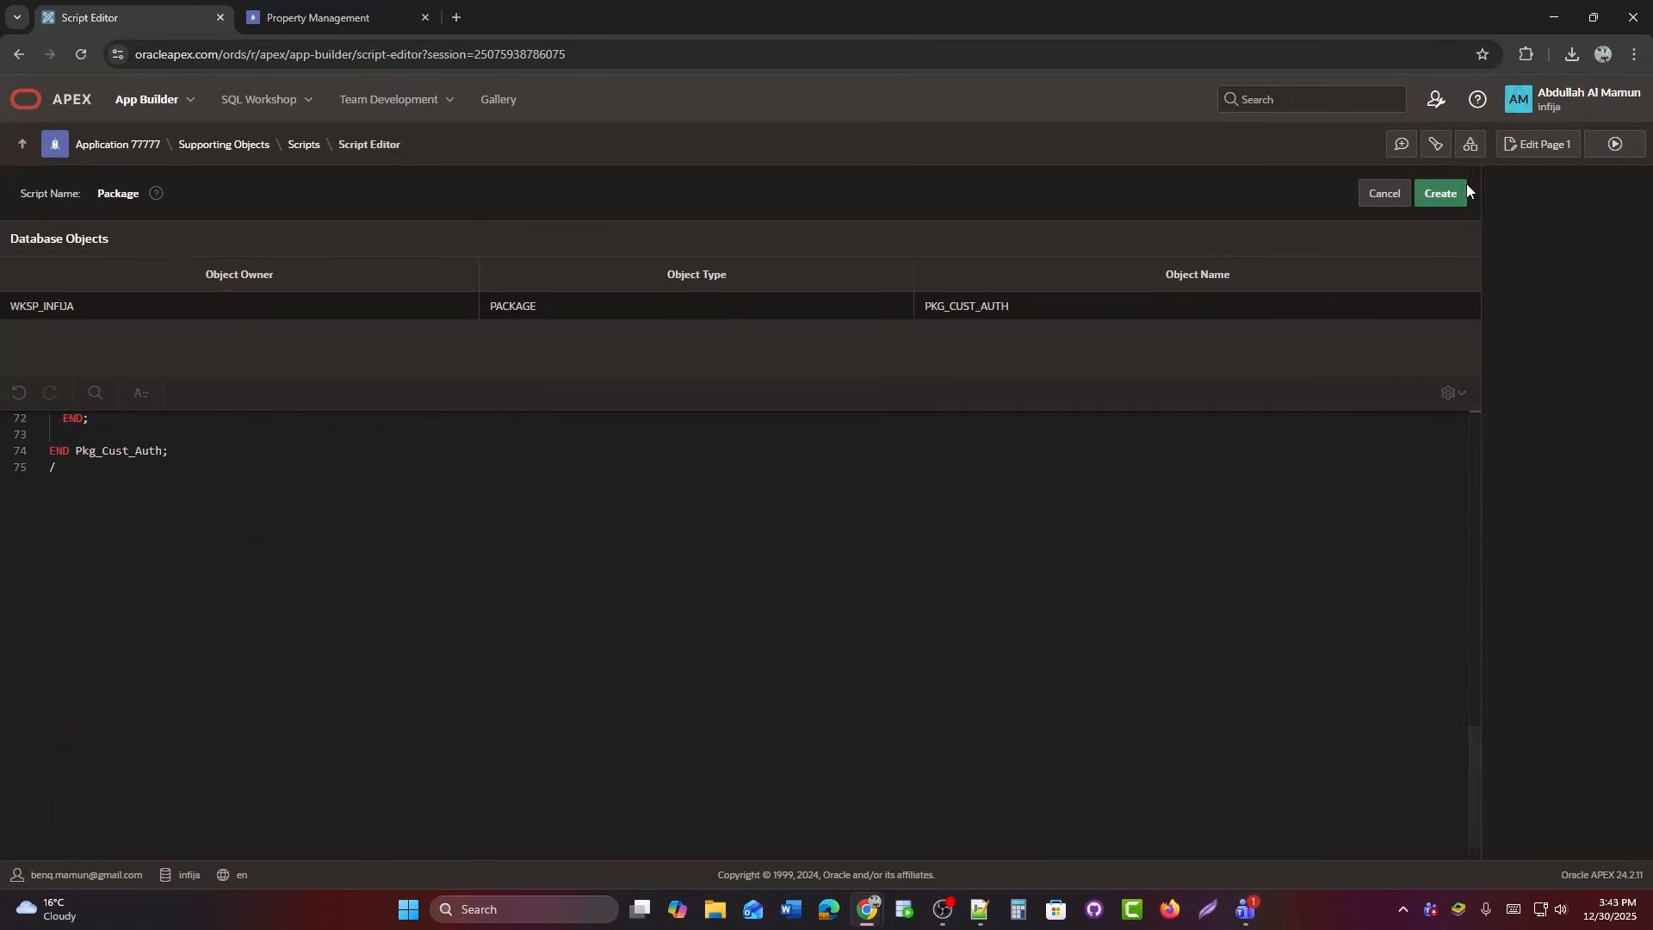
pyautogui.click(1440, 195)
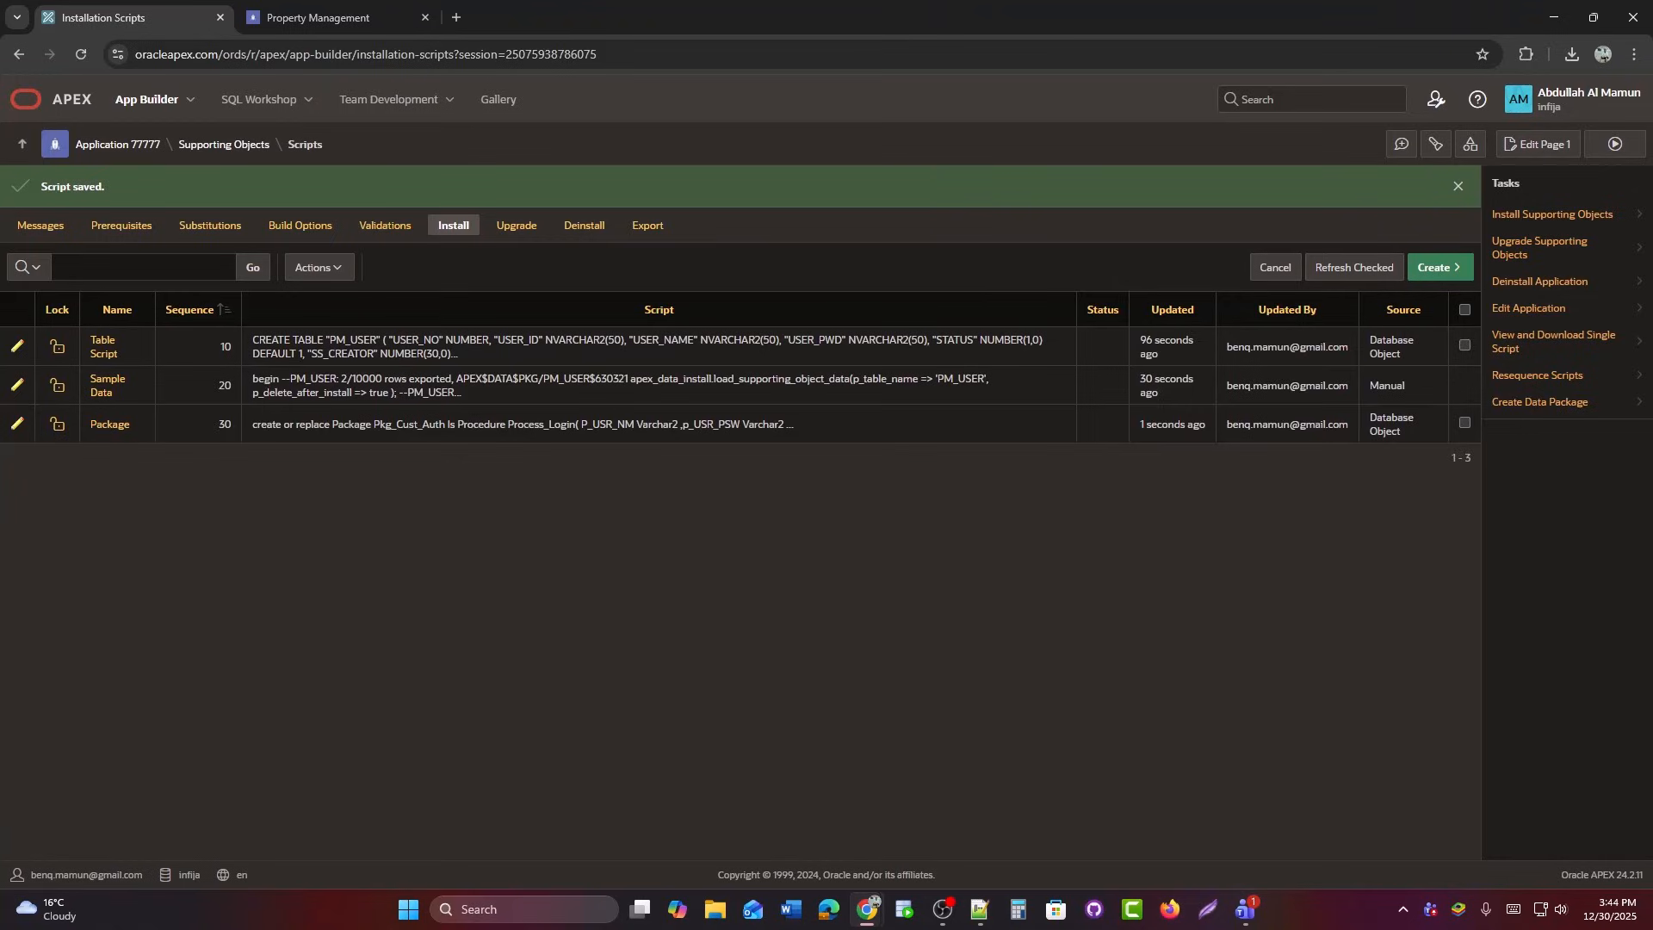
# Start a from-database-object script named 'Function' with object type FUNCTION.
pyautogui.click(1435, 268)
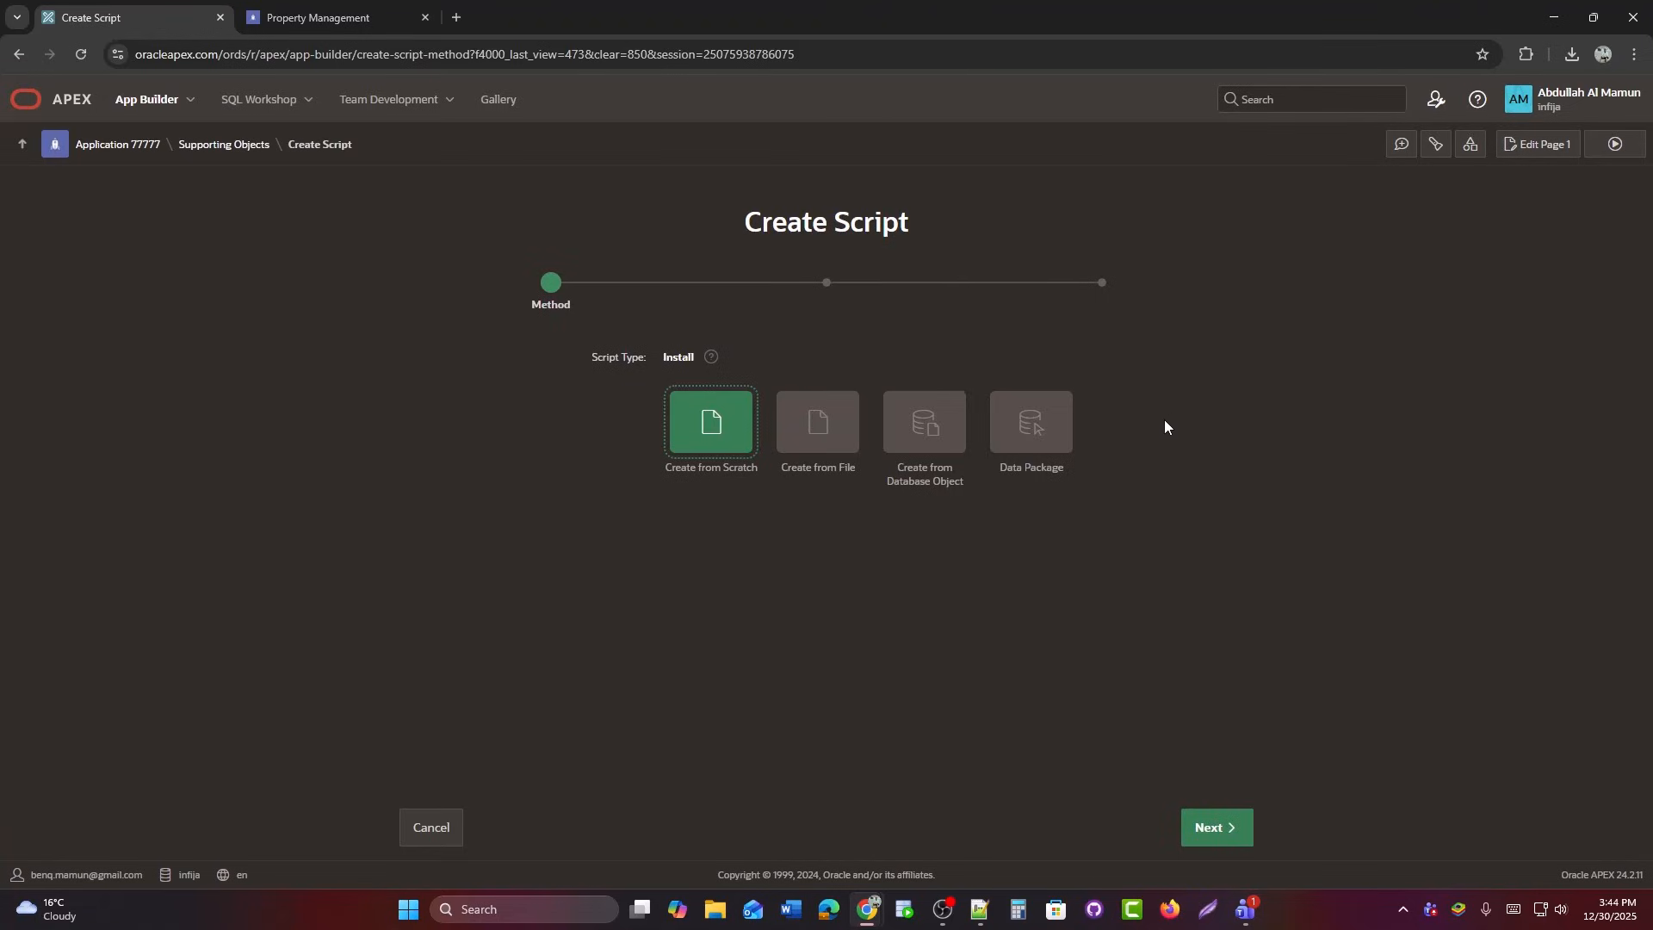
pyautogui.click(914, 435)
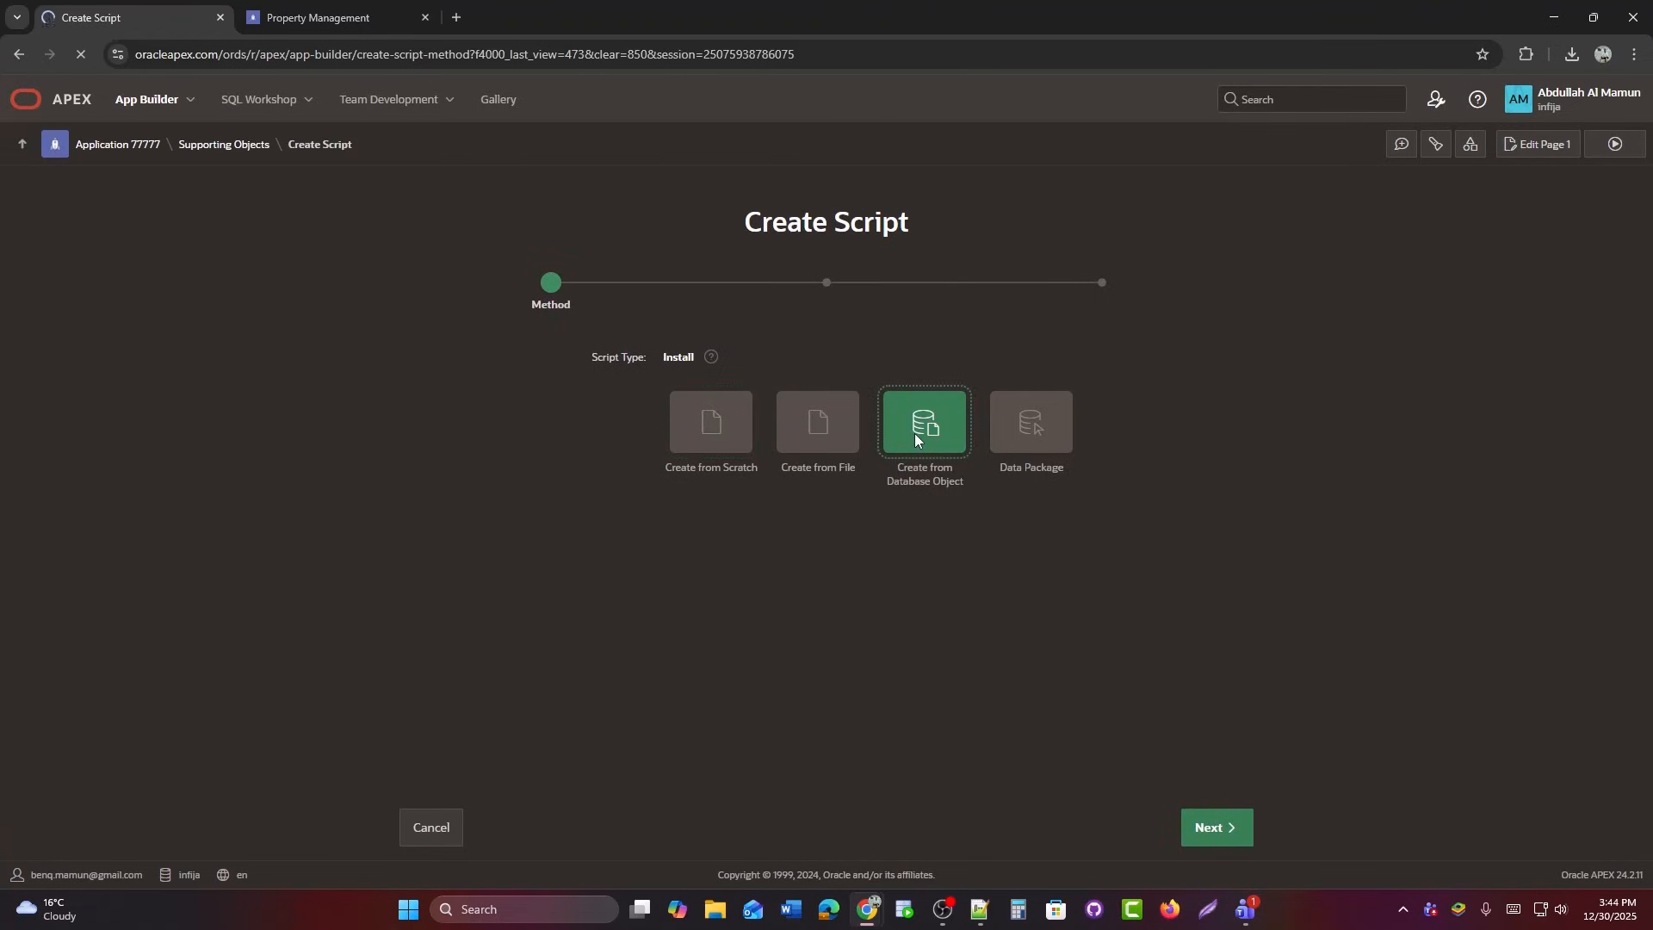
pyautogui.write('Function')
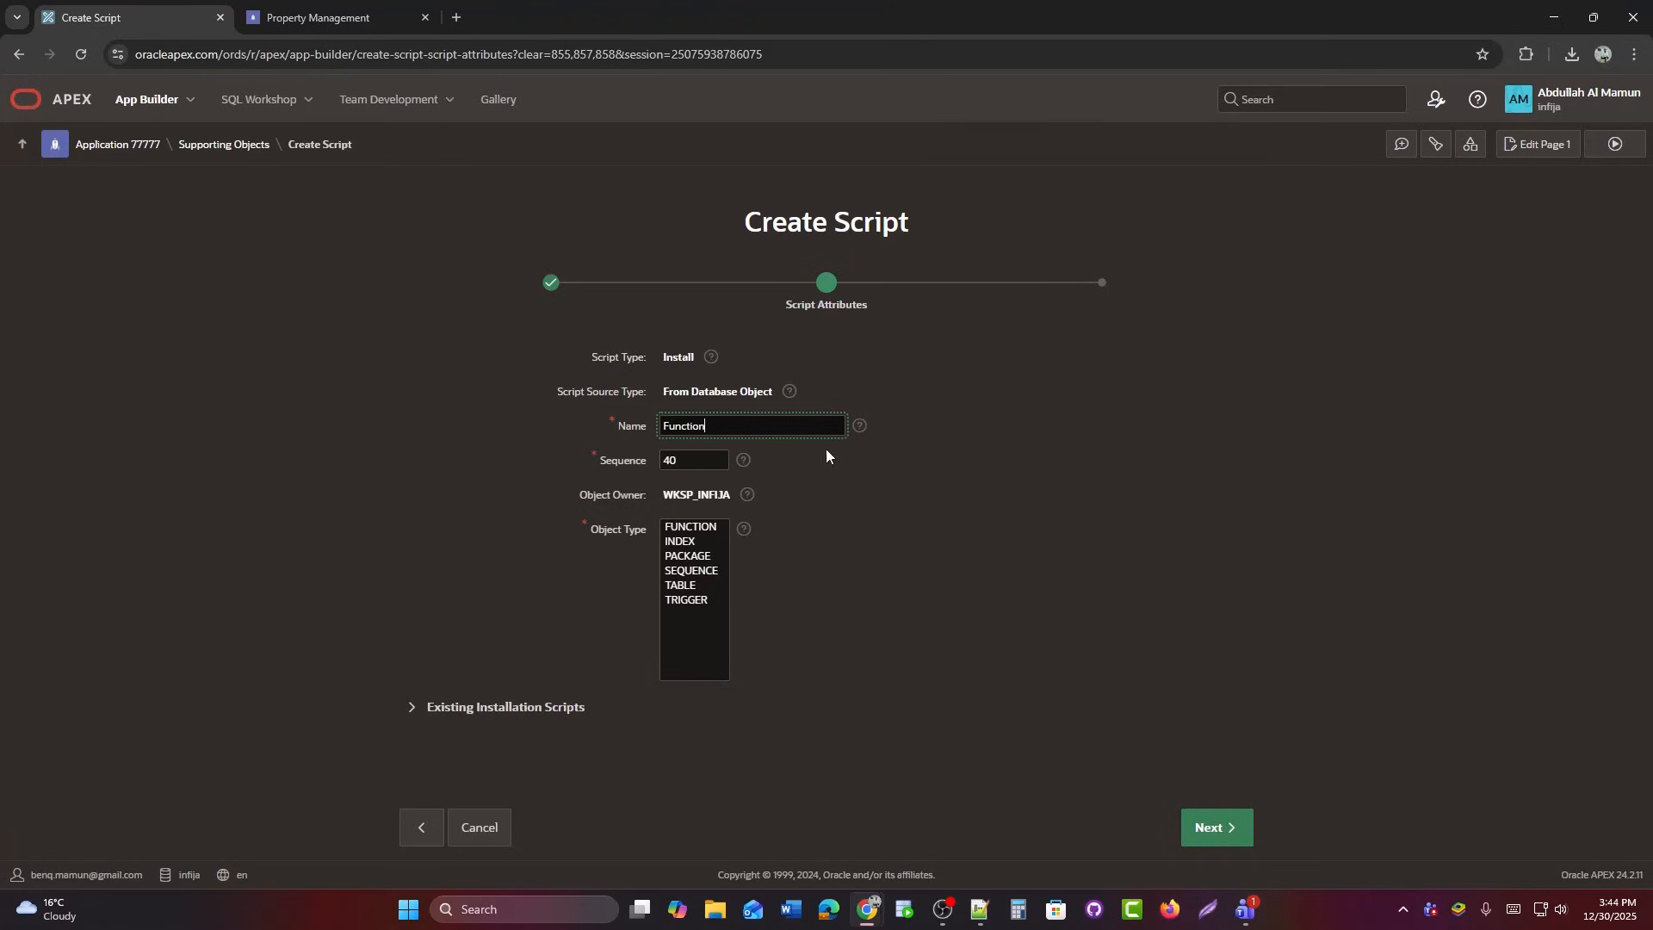
pyautogui.click(694, 531)
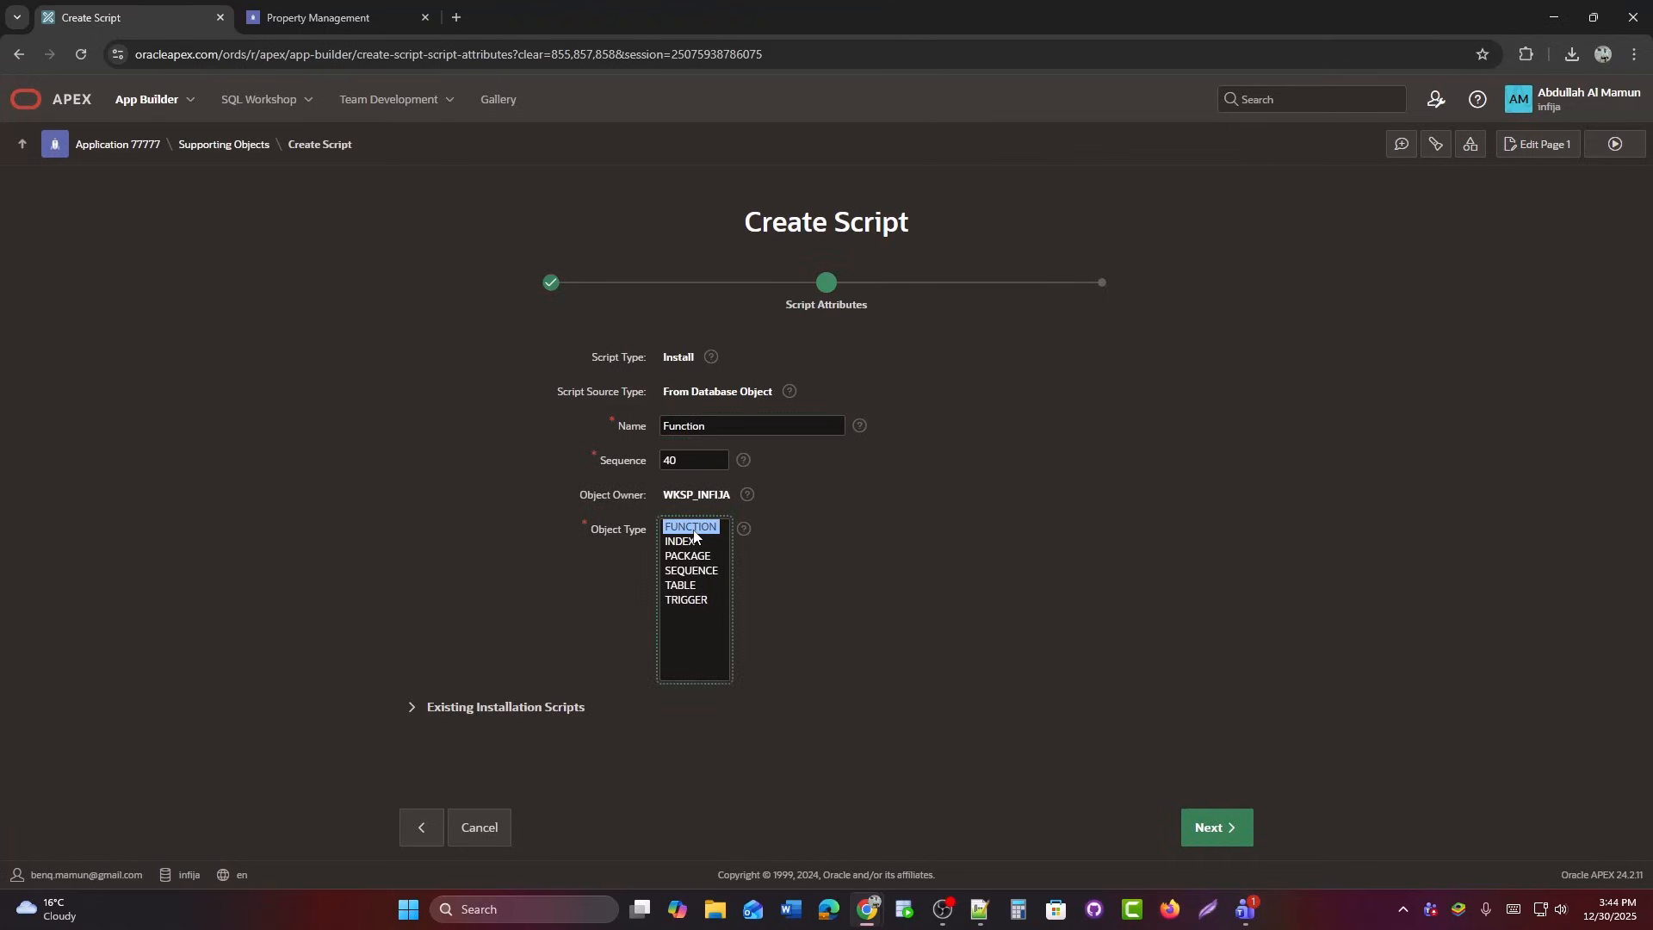
pyautogui.click(1210, 834)
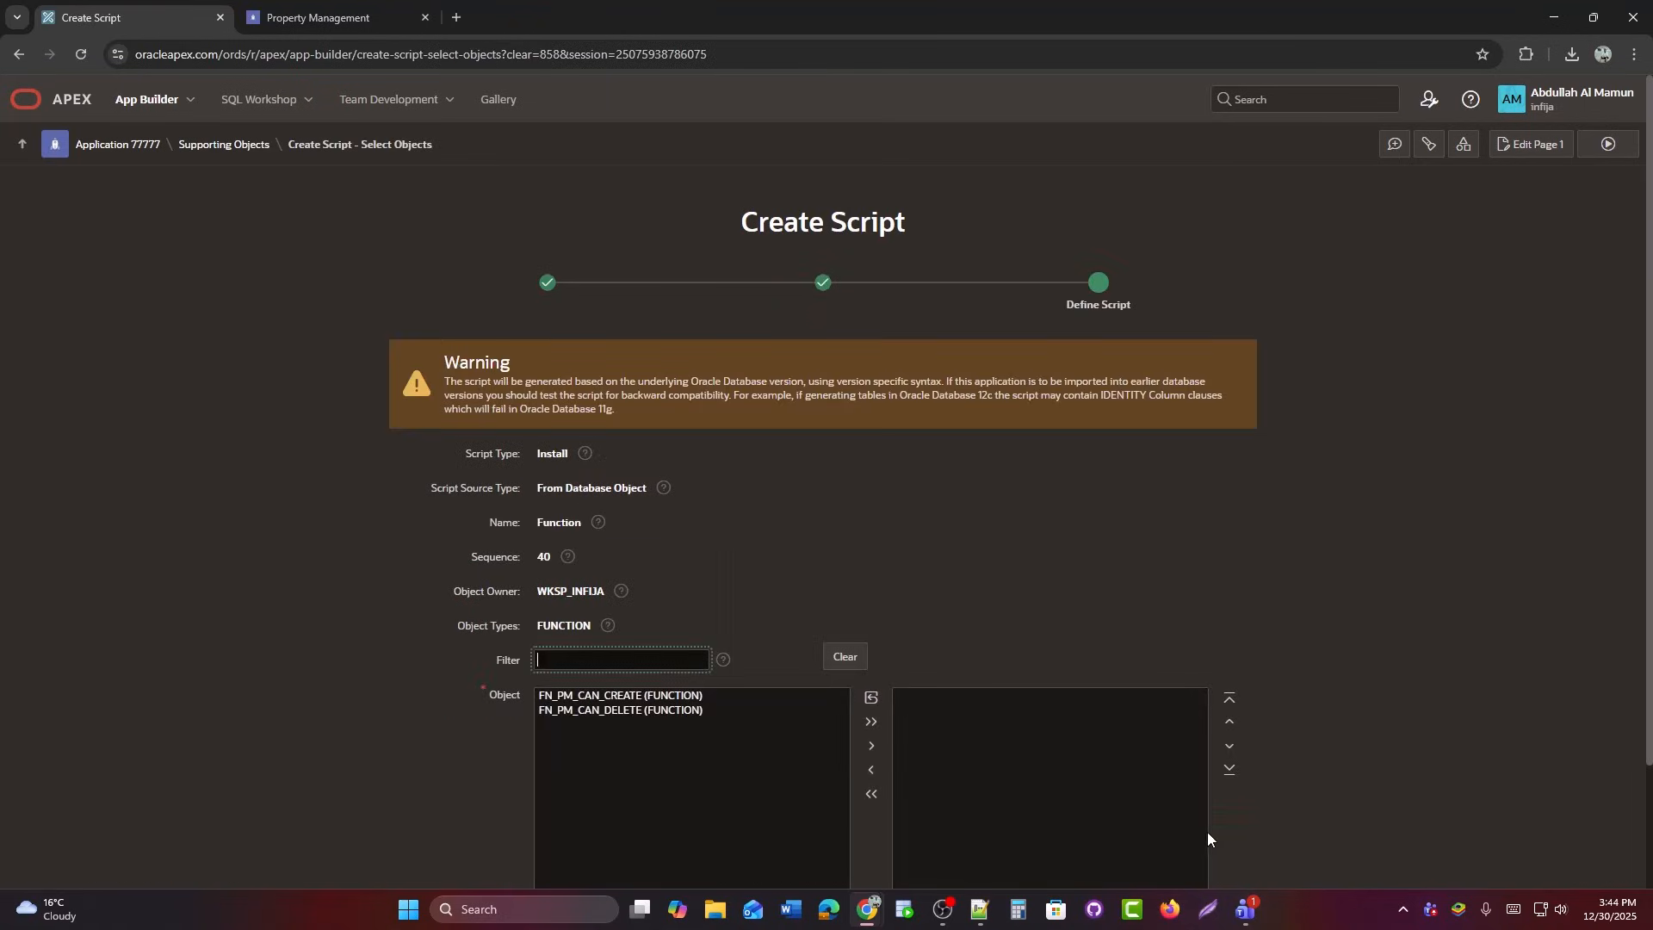
# Move FN_PM_CAN_CREATE and FN_PM_CAN_DELETE into the selection and create the Function script.
pyautogui.scroll(-2, 933, 596)
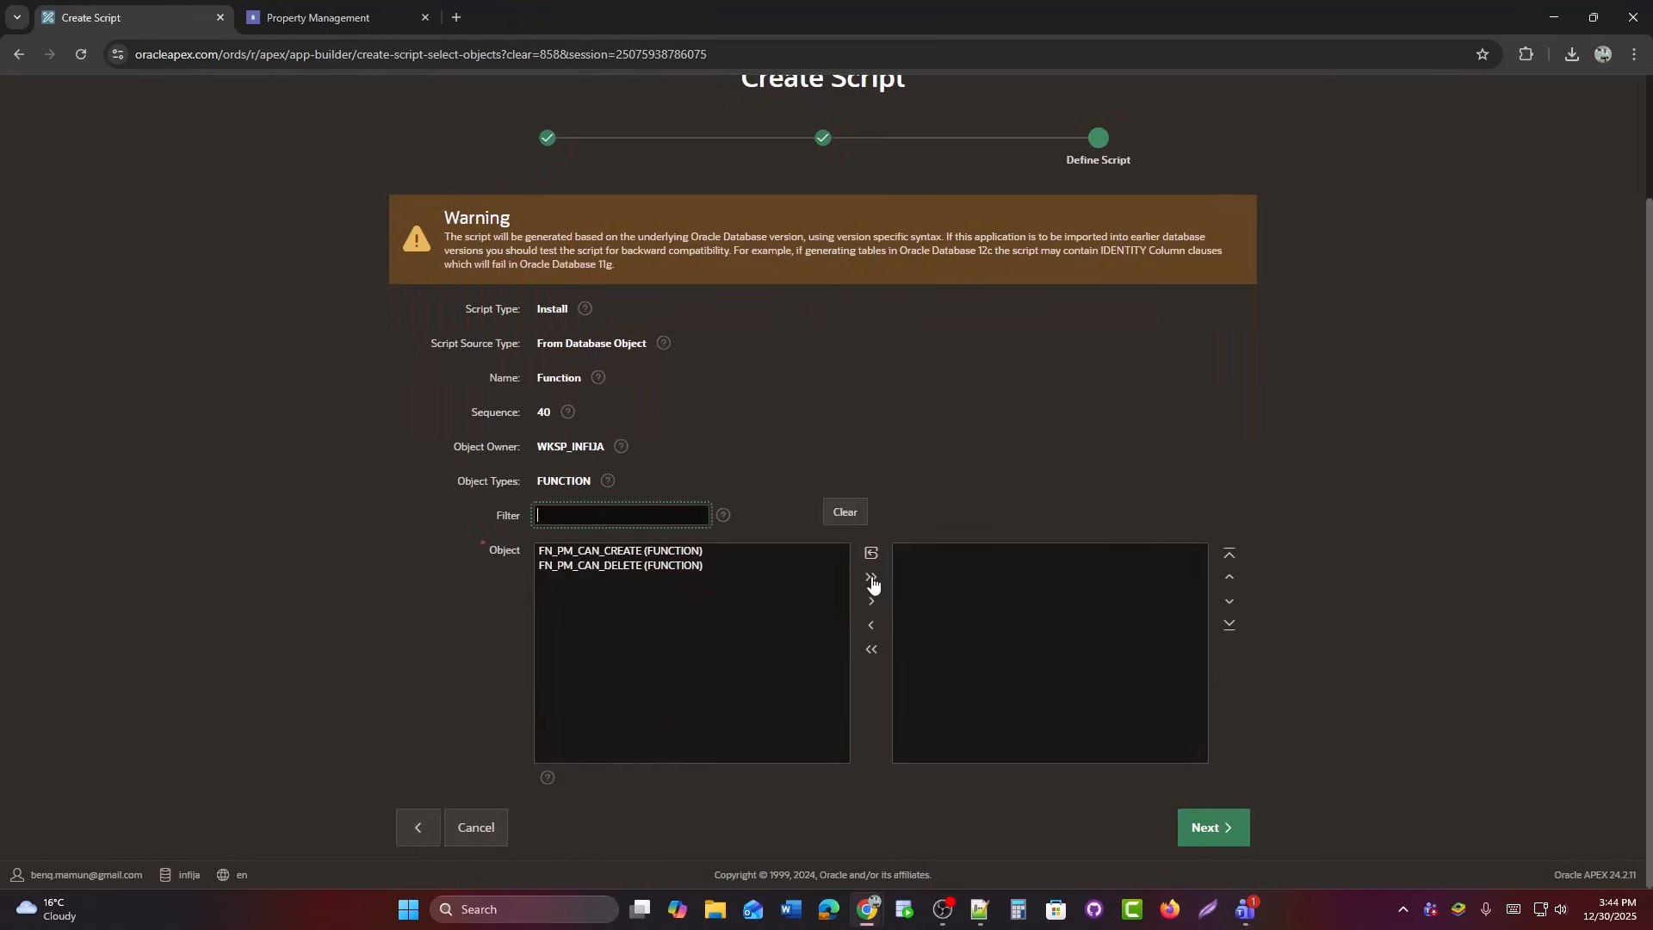
pyautogui.click(872, 583)
pyautogui.click(1211, 832)
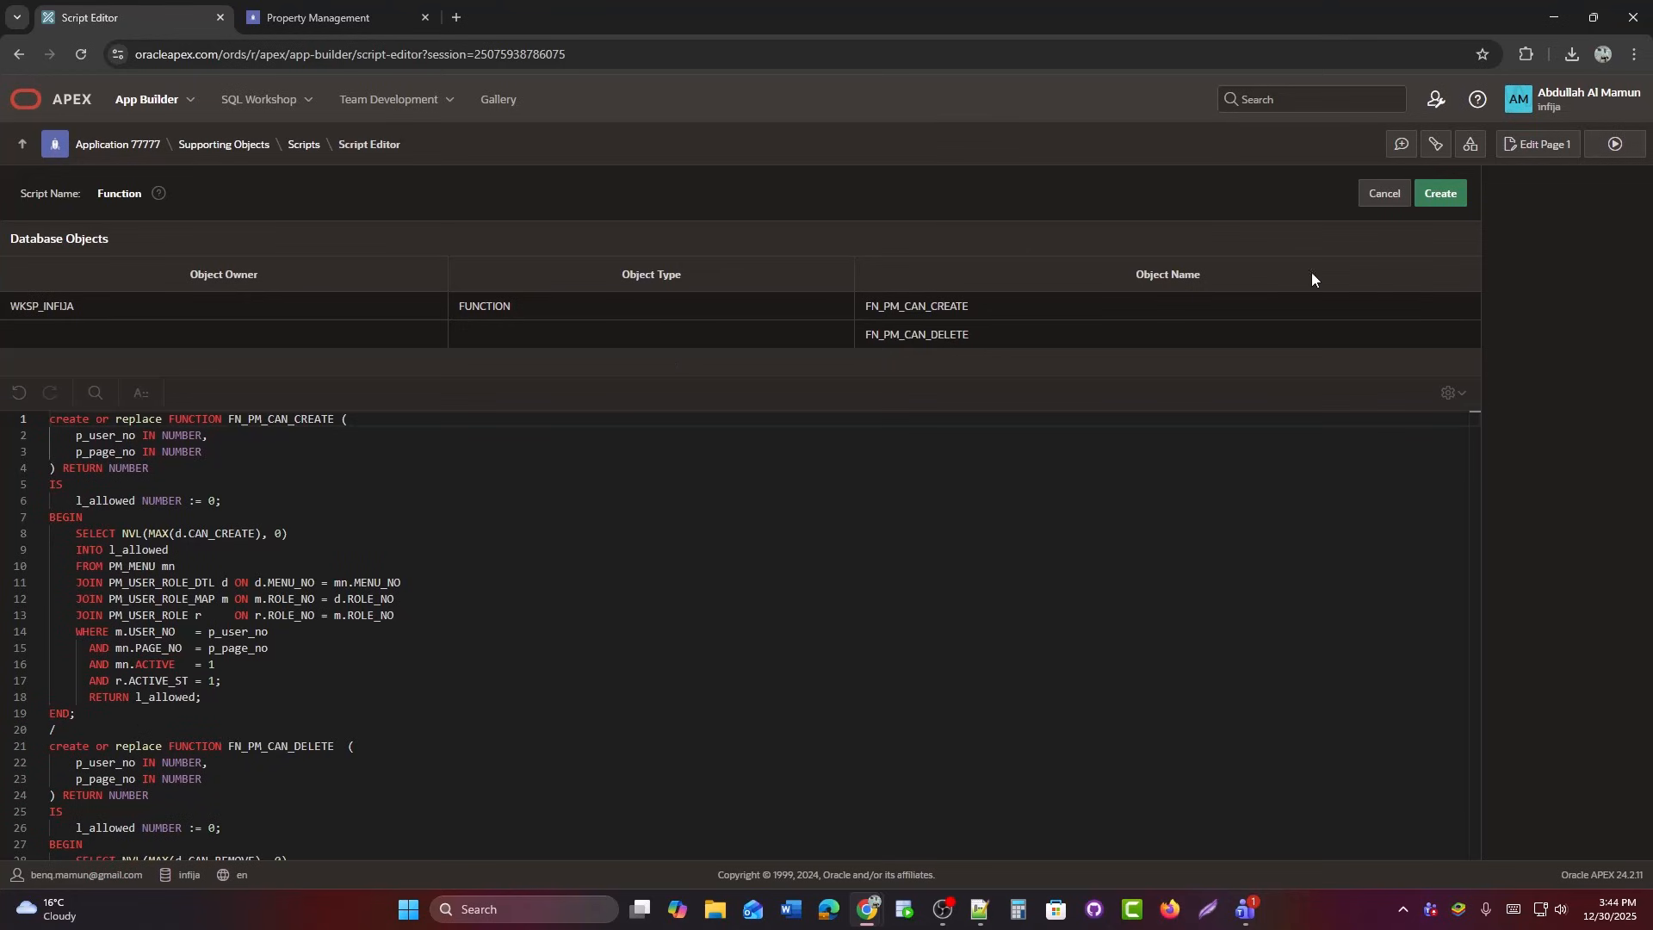
pyautogui.click(1453, 205)
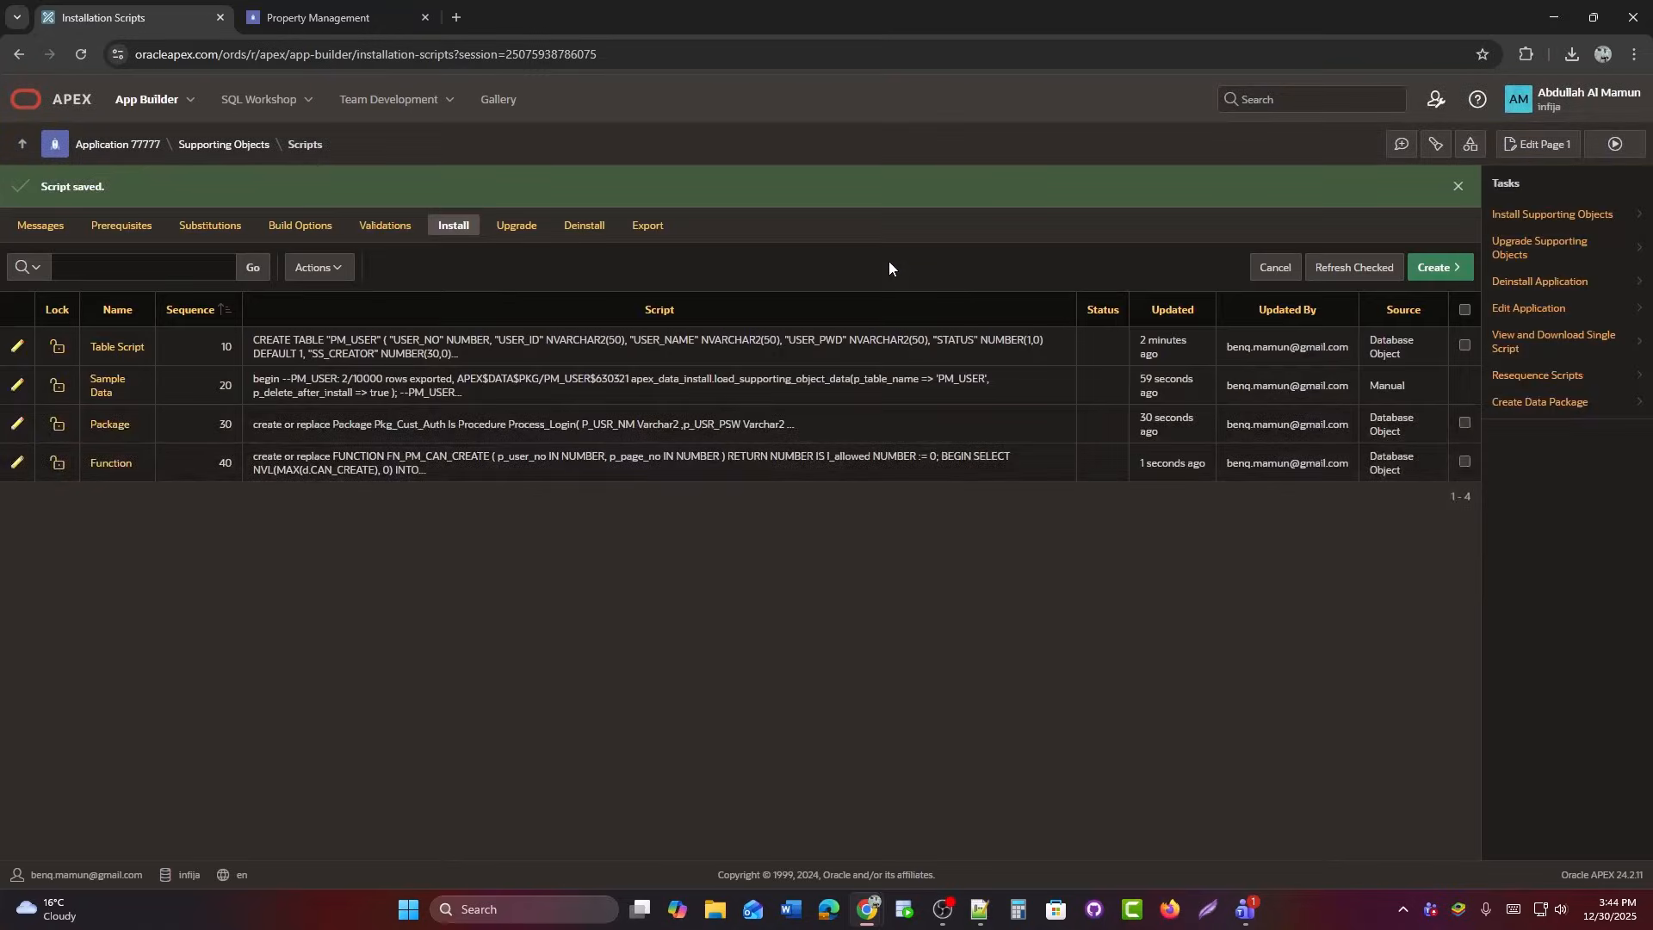
# Open SQL Workshop's Object Browser in a new tab placed second in the tab bar.
pyautogui.click(312, 103)
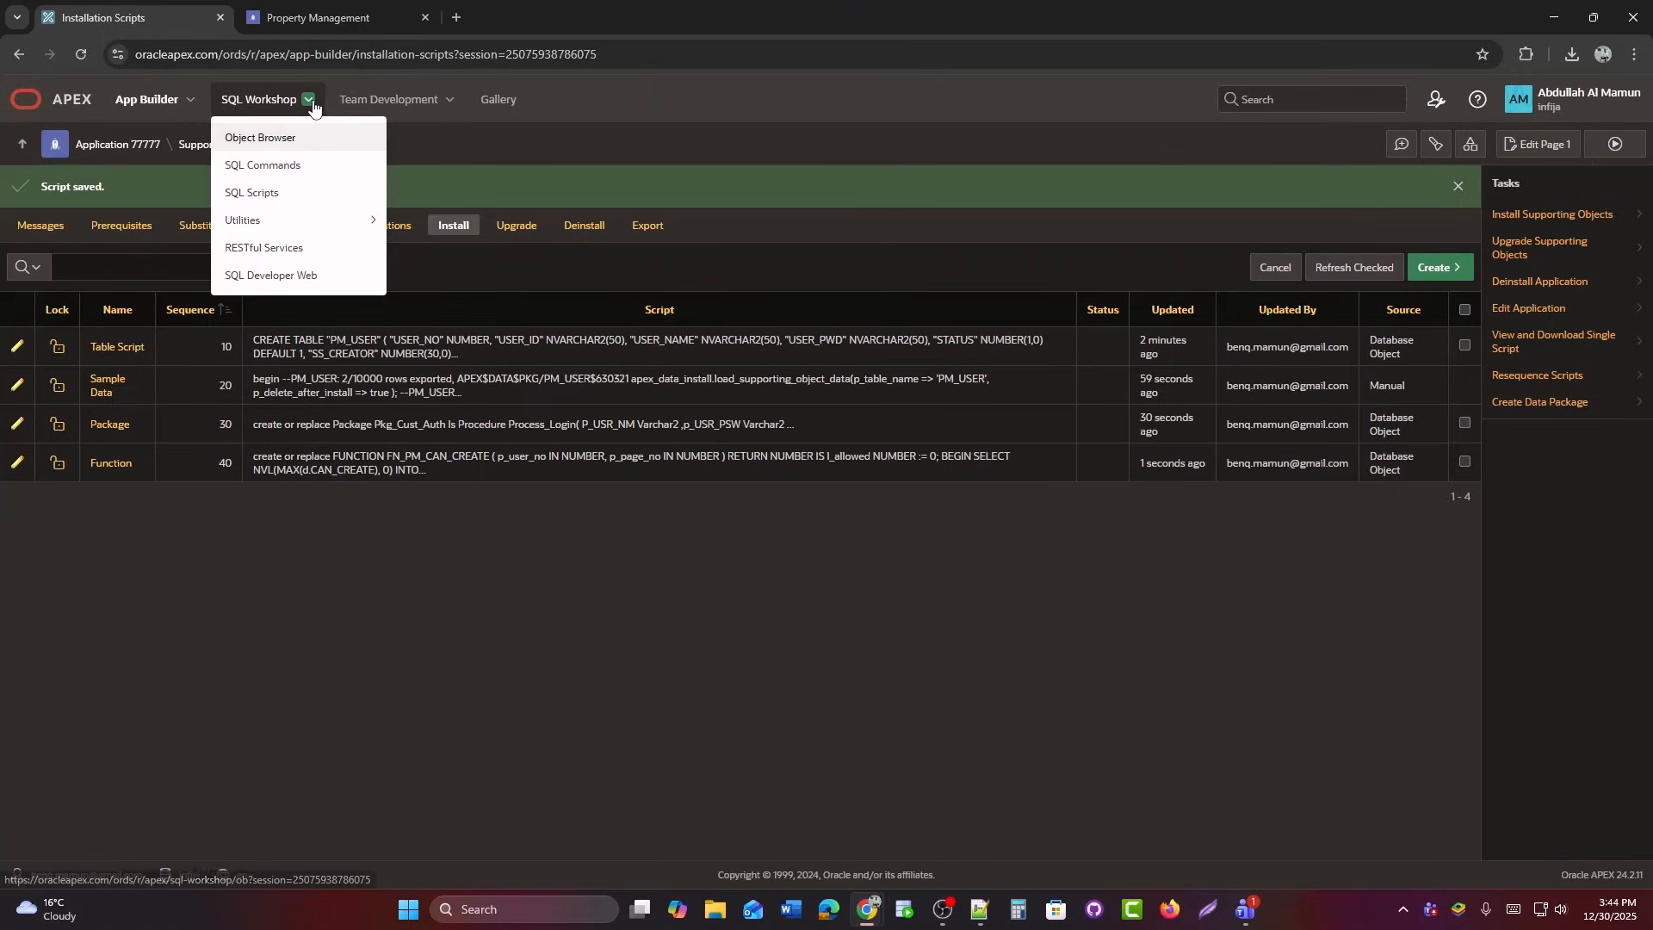
pyautogui.rightClick(276, 140)
pyautogui.click(291, 154)
pyautogui.moveTo(539, 7); pyautogui.dragTo(398, 5)
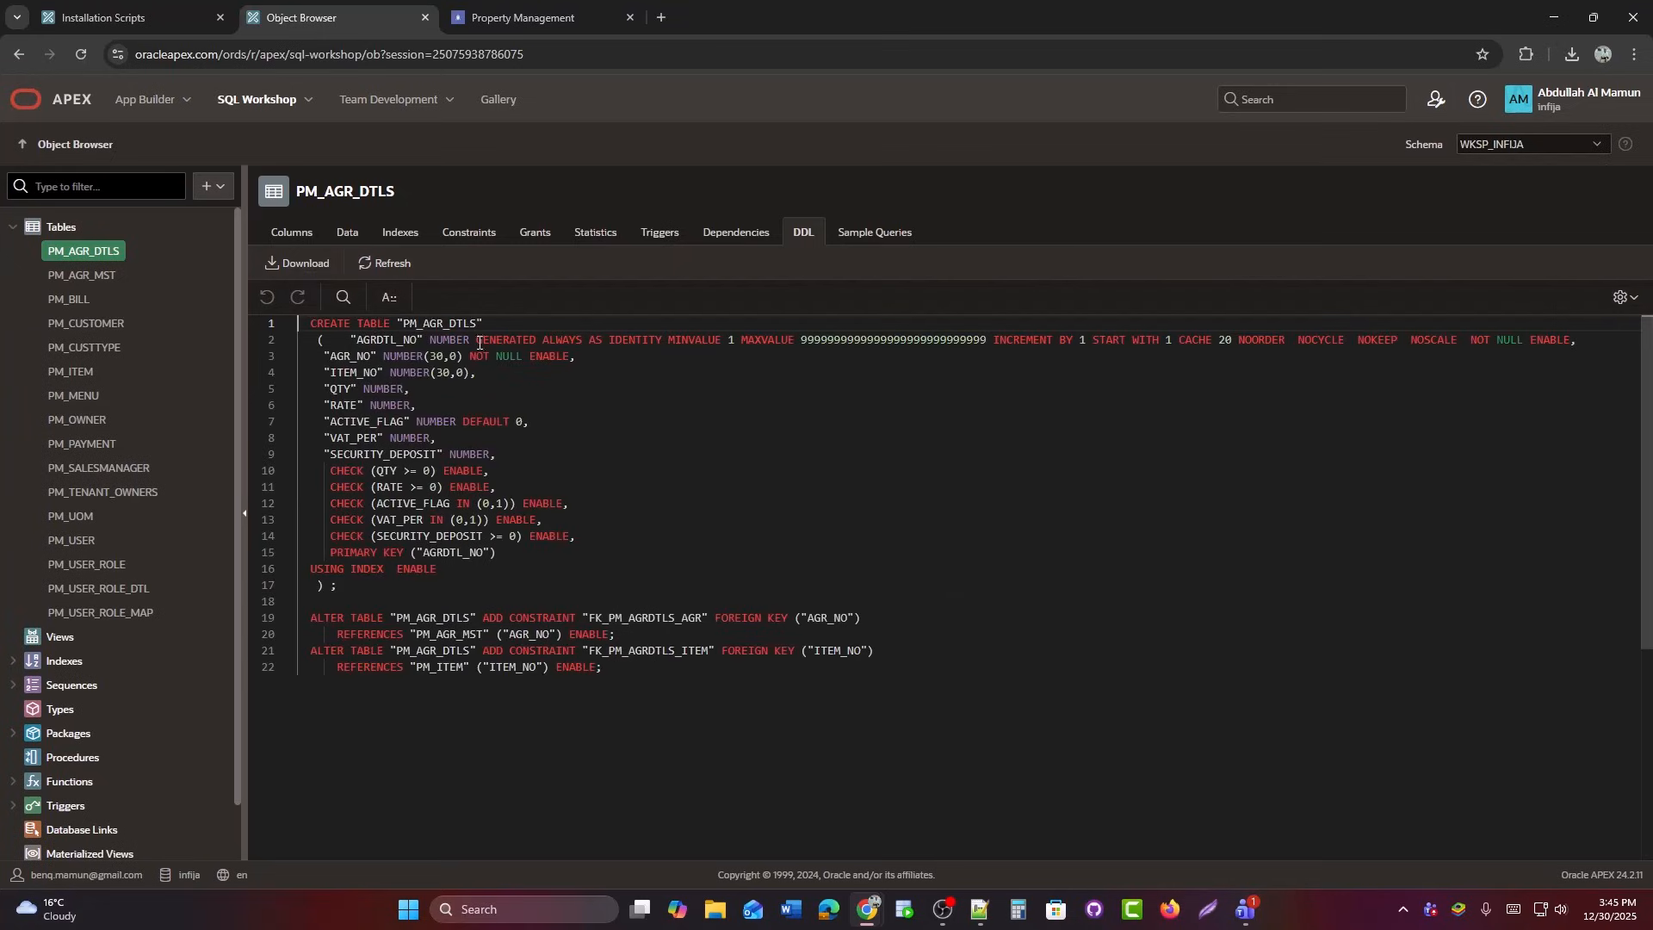
# Select the identity clause on line 2 of PM_AGR_DTLS DDL, then reopen Table Script.
pyautogui.moveTo(480, 342); pyautogui.dragTo(1584, 344)
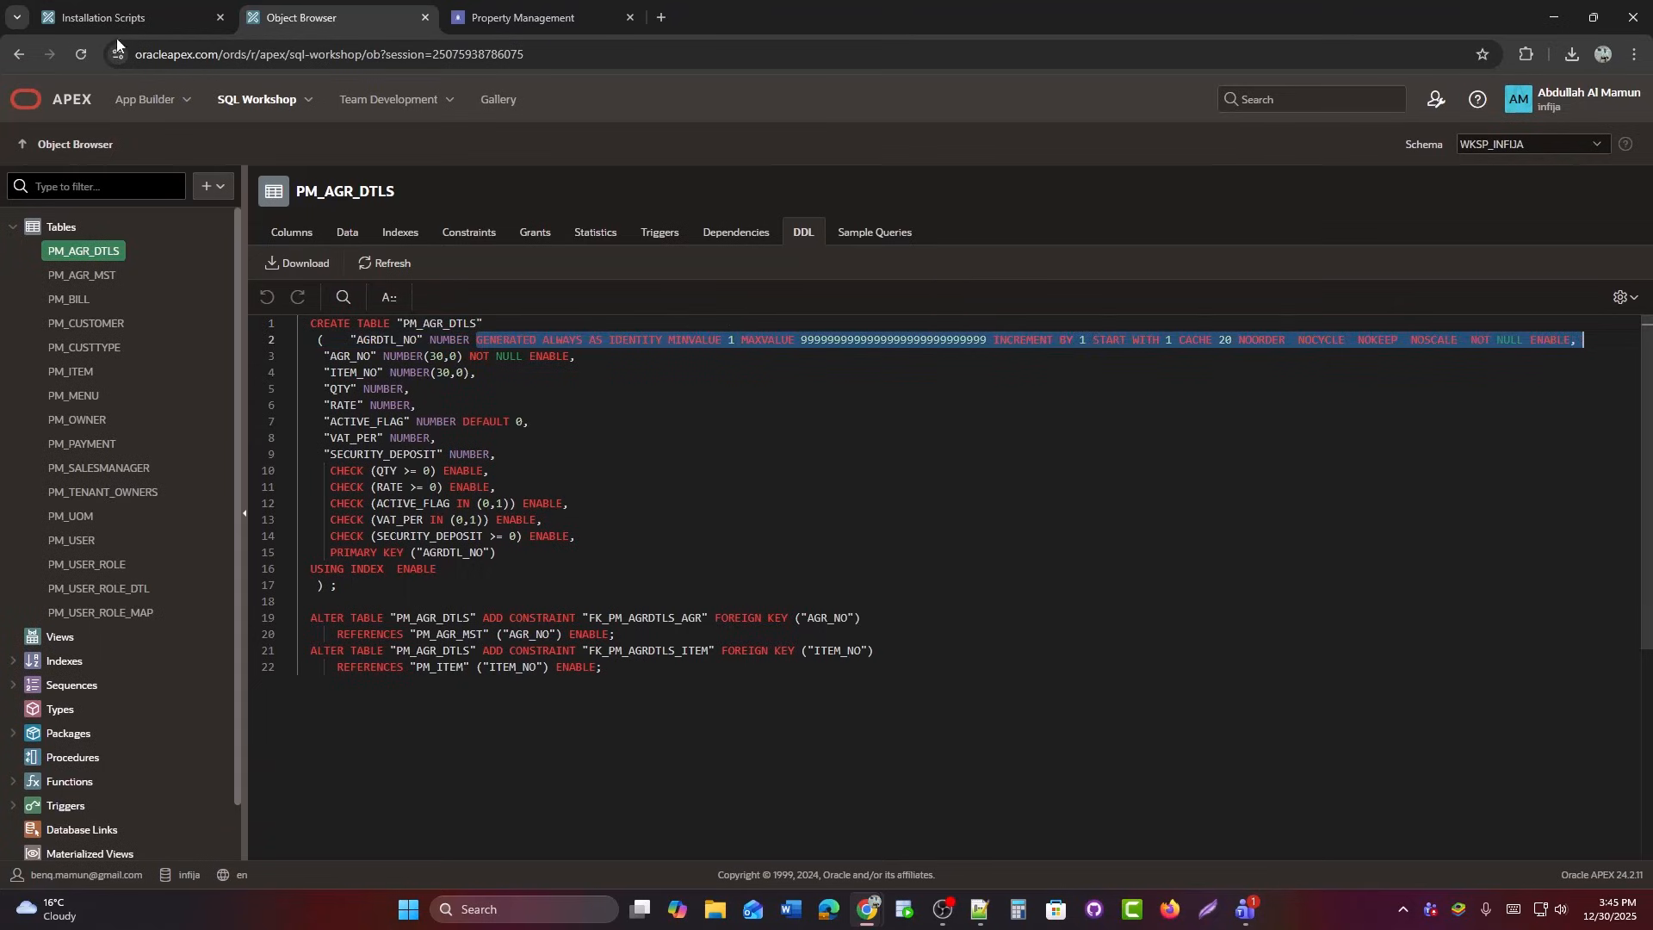
pyautogui.click(112, 18)
pyautogui.click(16, 347)
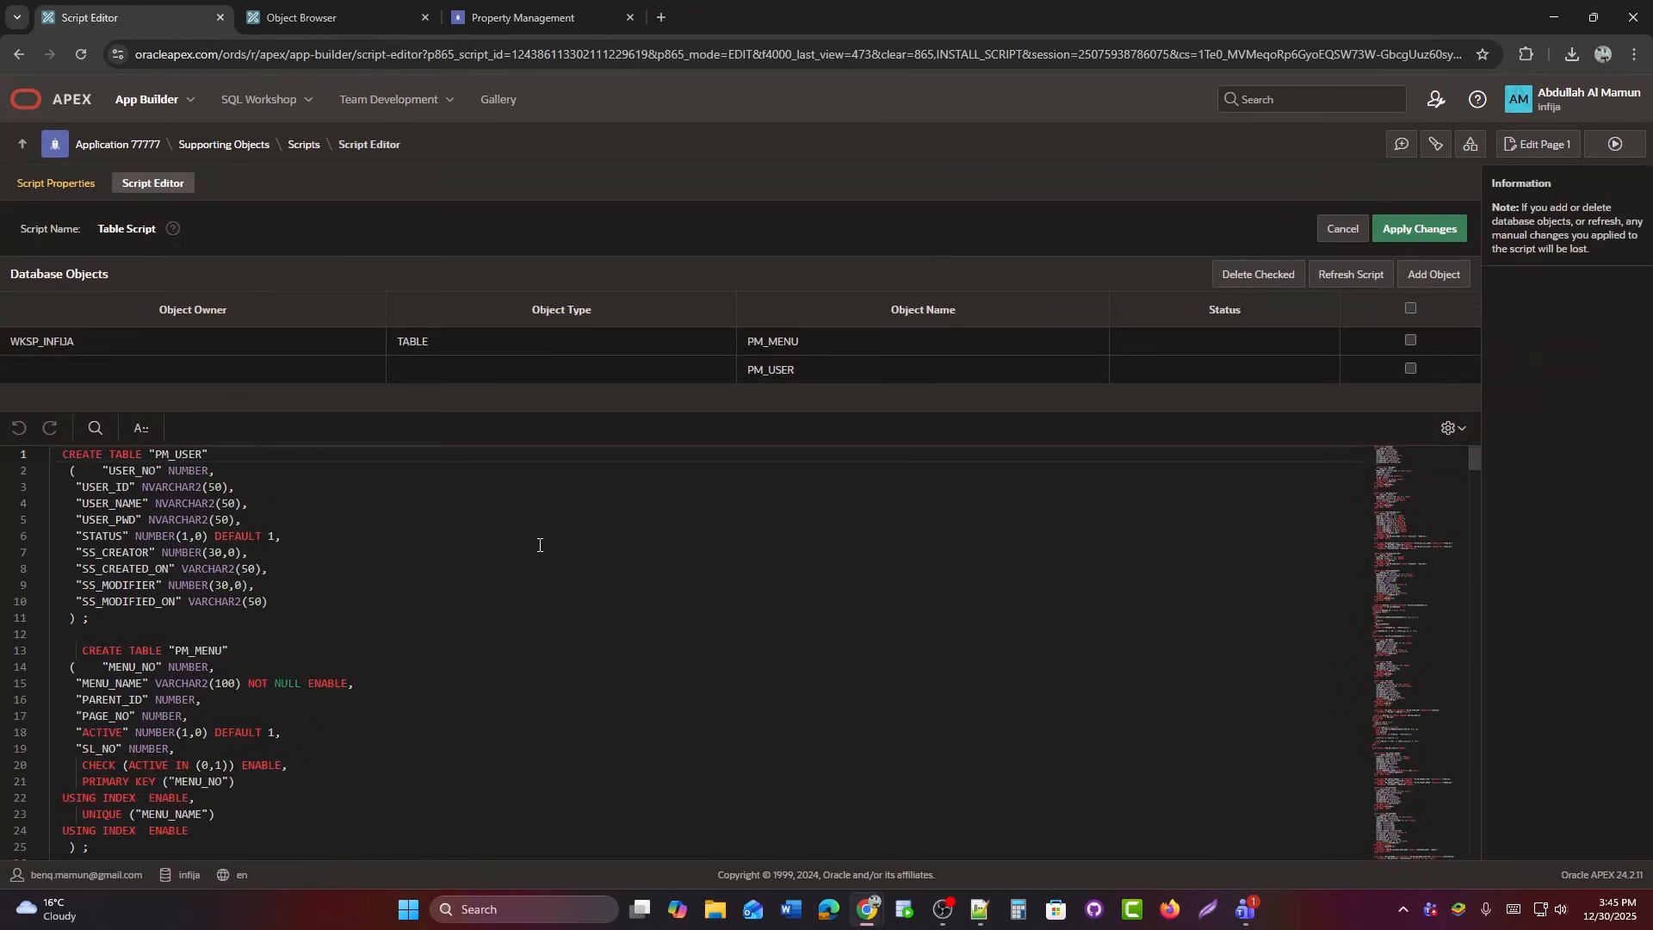
# Scroll through the Table Script's PM_USER_ROLE, PM_ITEM and PM_SALESMANAGER DDL, then cancel without changes.
pyautogui.scroll(-10, 538, 542)
pyautogui.scroll(-15, 539, 542)
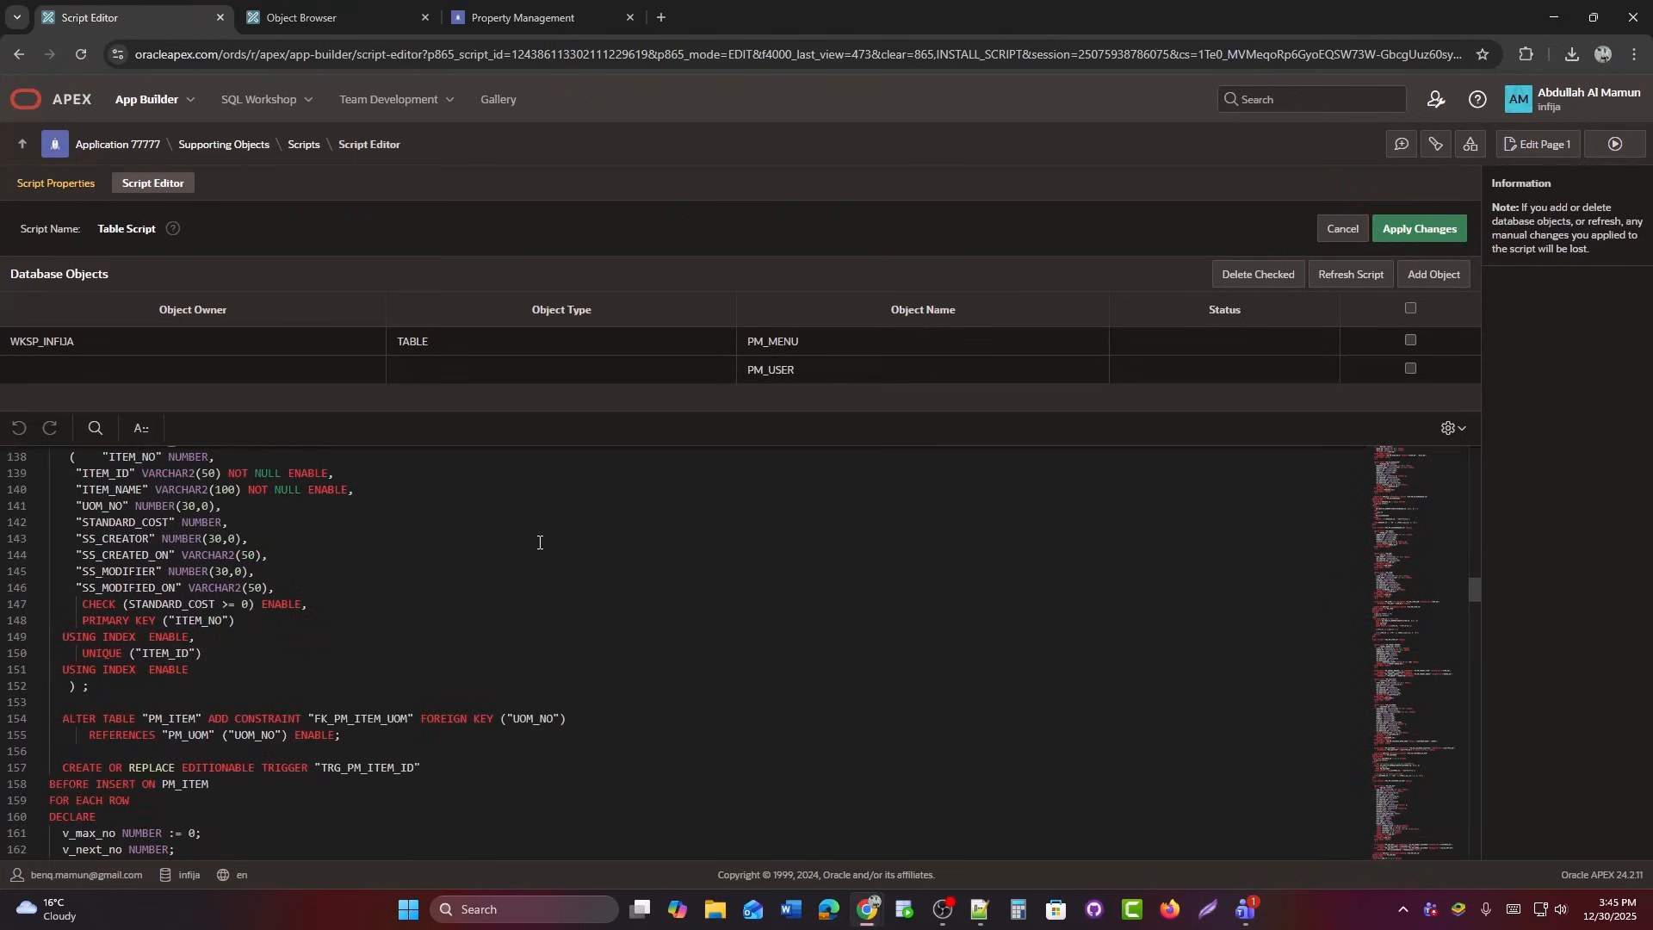
pyautogui.scroll(-3, 539, 543)
pyautogui.scroll(19, 540, 540)
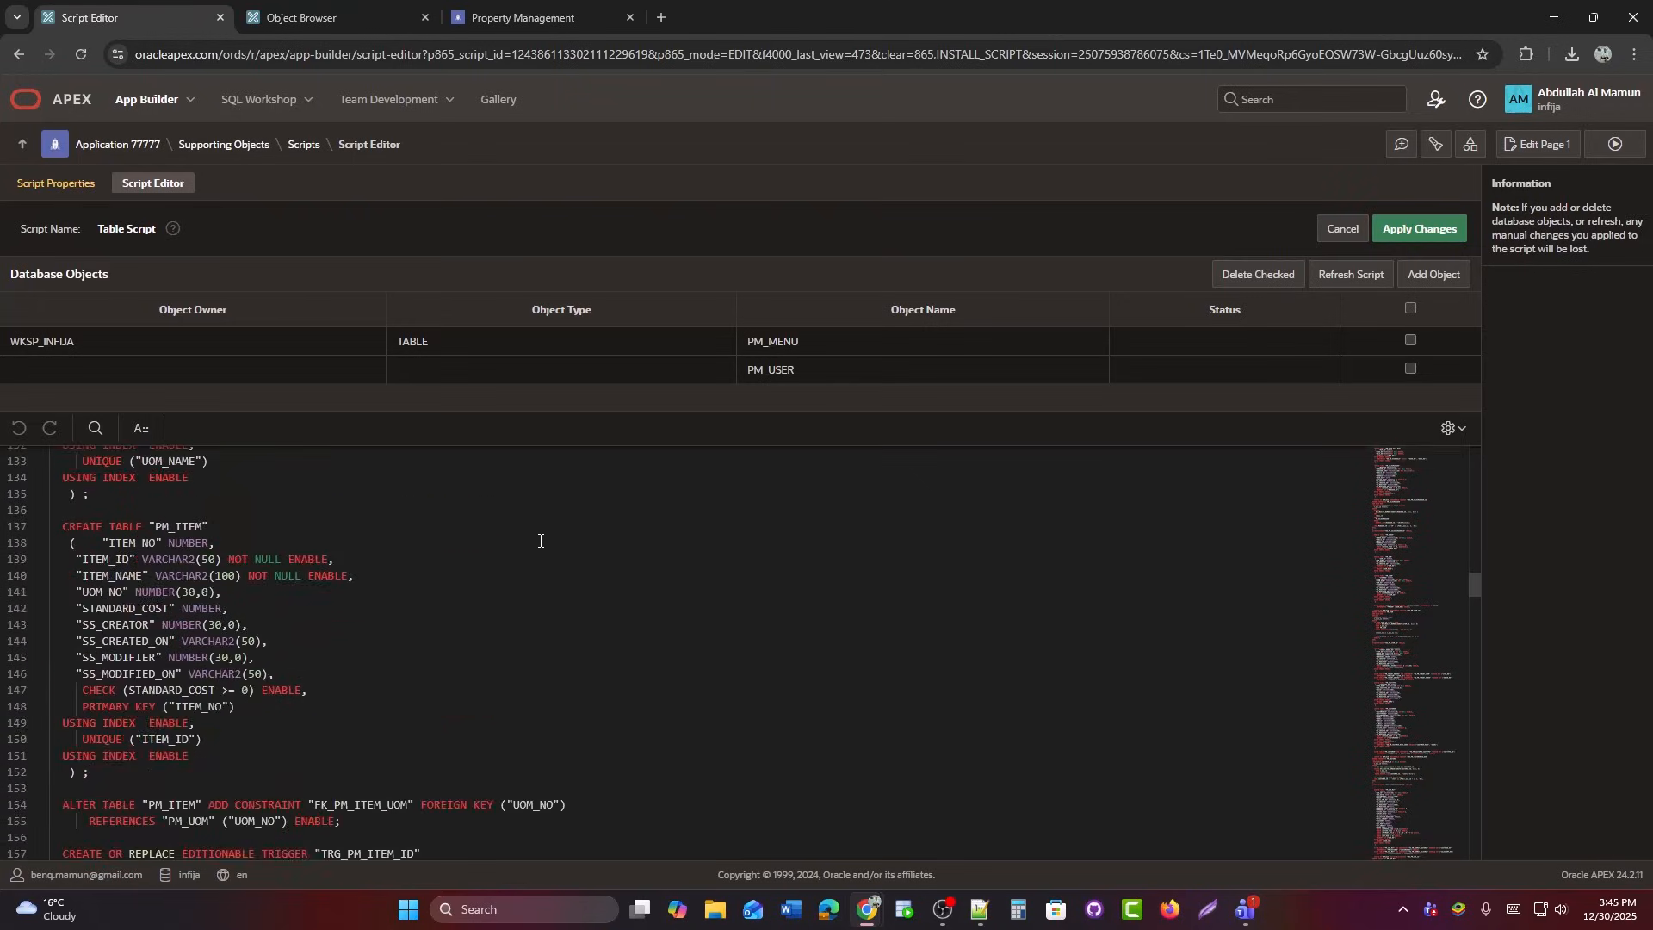
pyautogui.scroll(8, 540, 541)
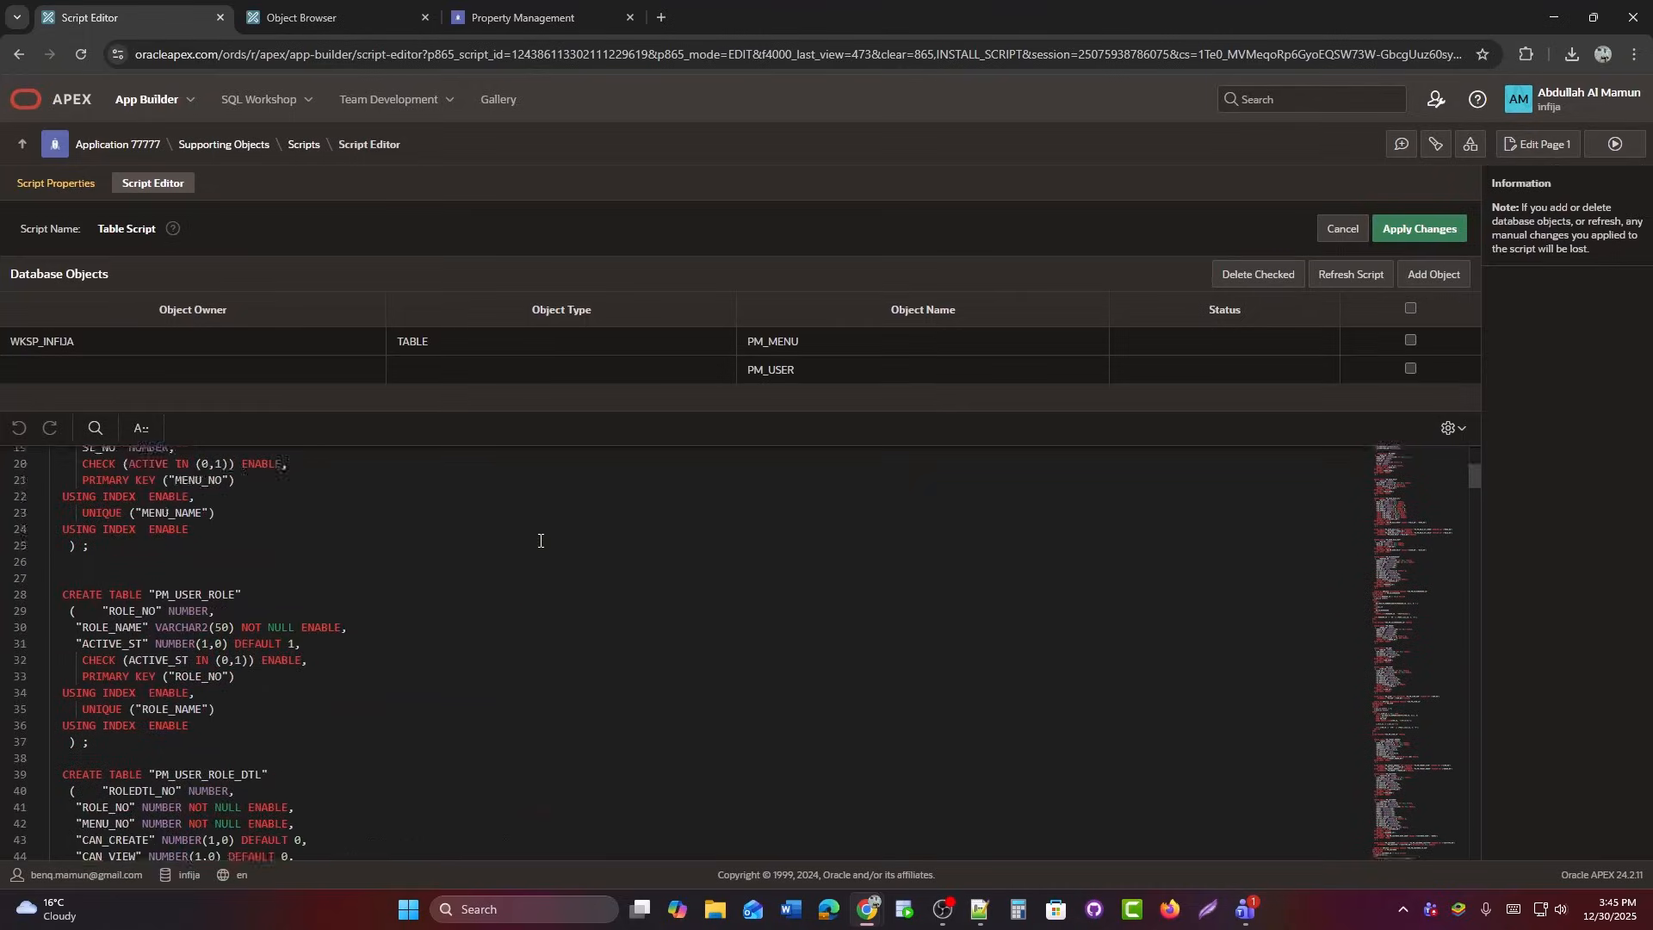
pyautogui.click(1341, 229)
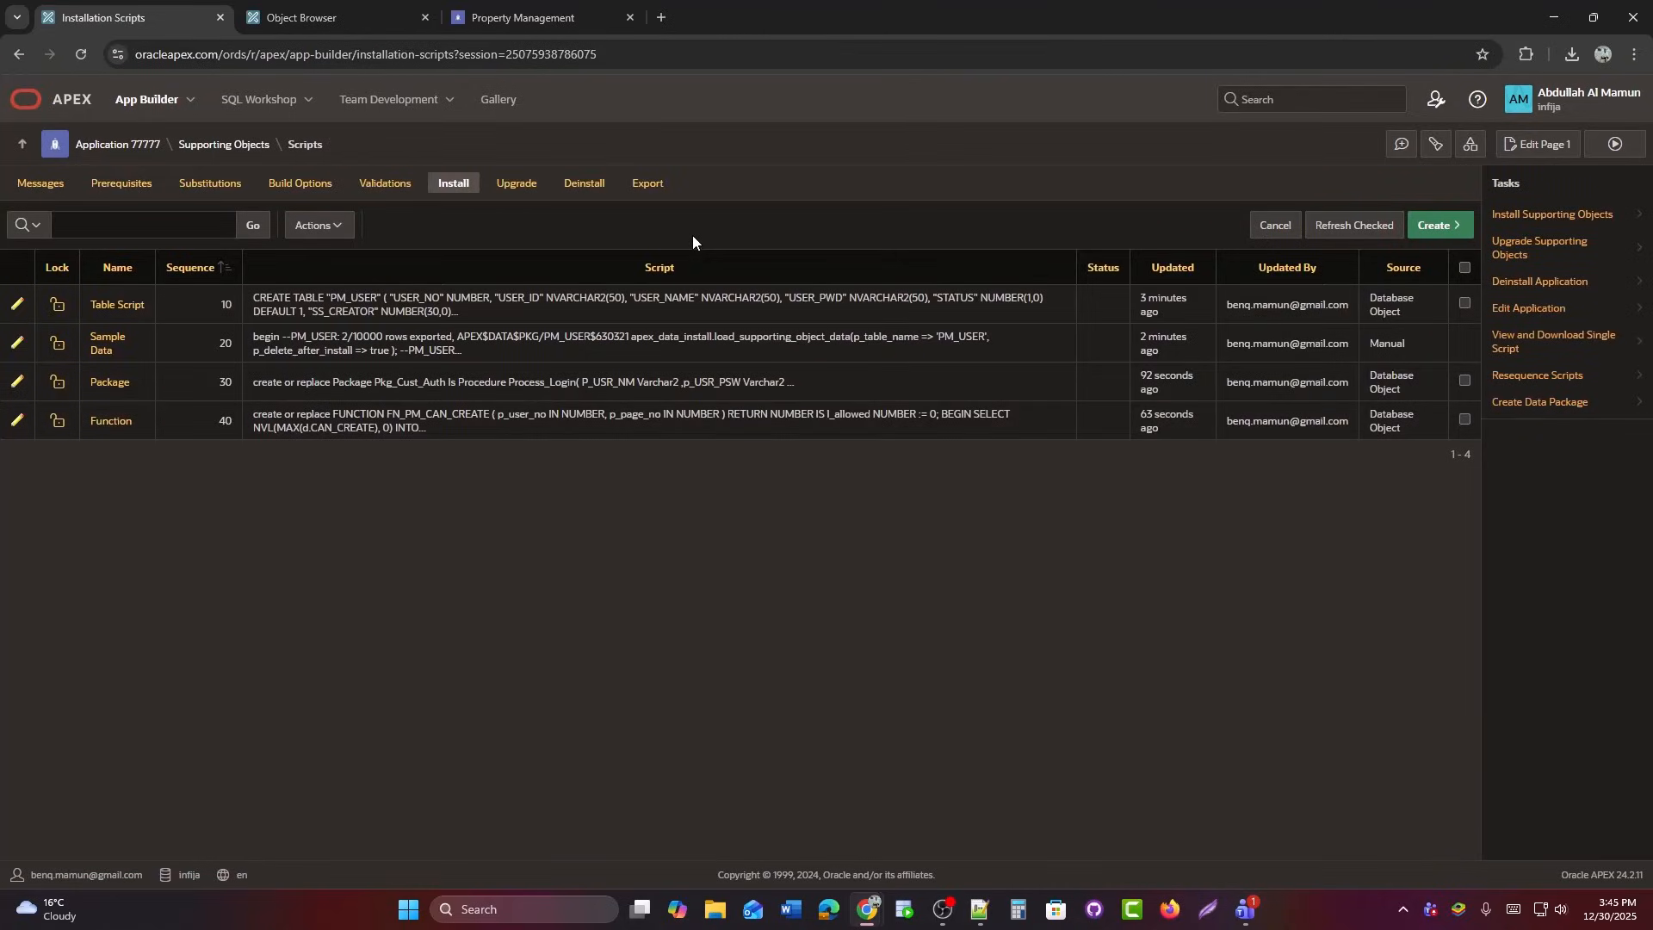
# Start a new empty install script from scratch named Alter Table.
pyautogui.click(1435, 224)
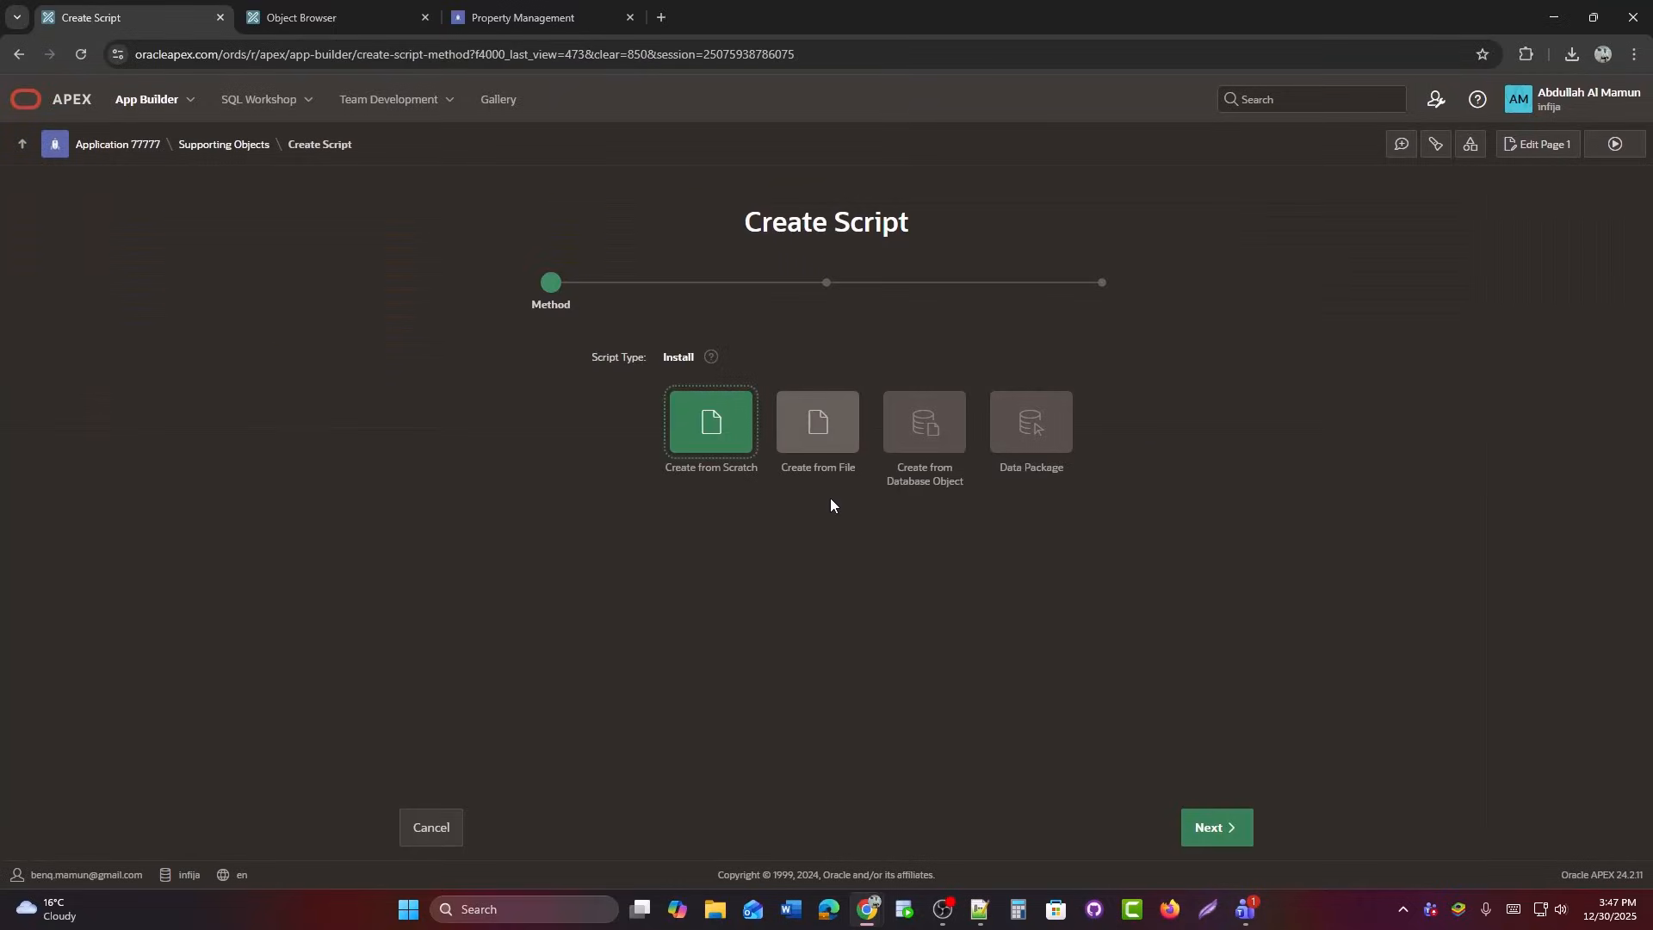
pyautogui.click(710, 429)
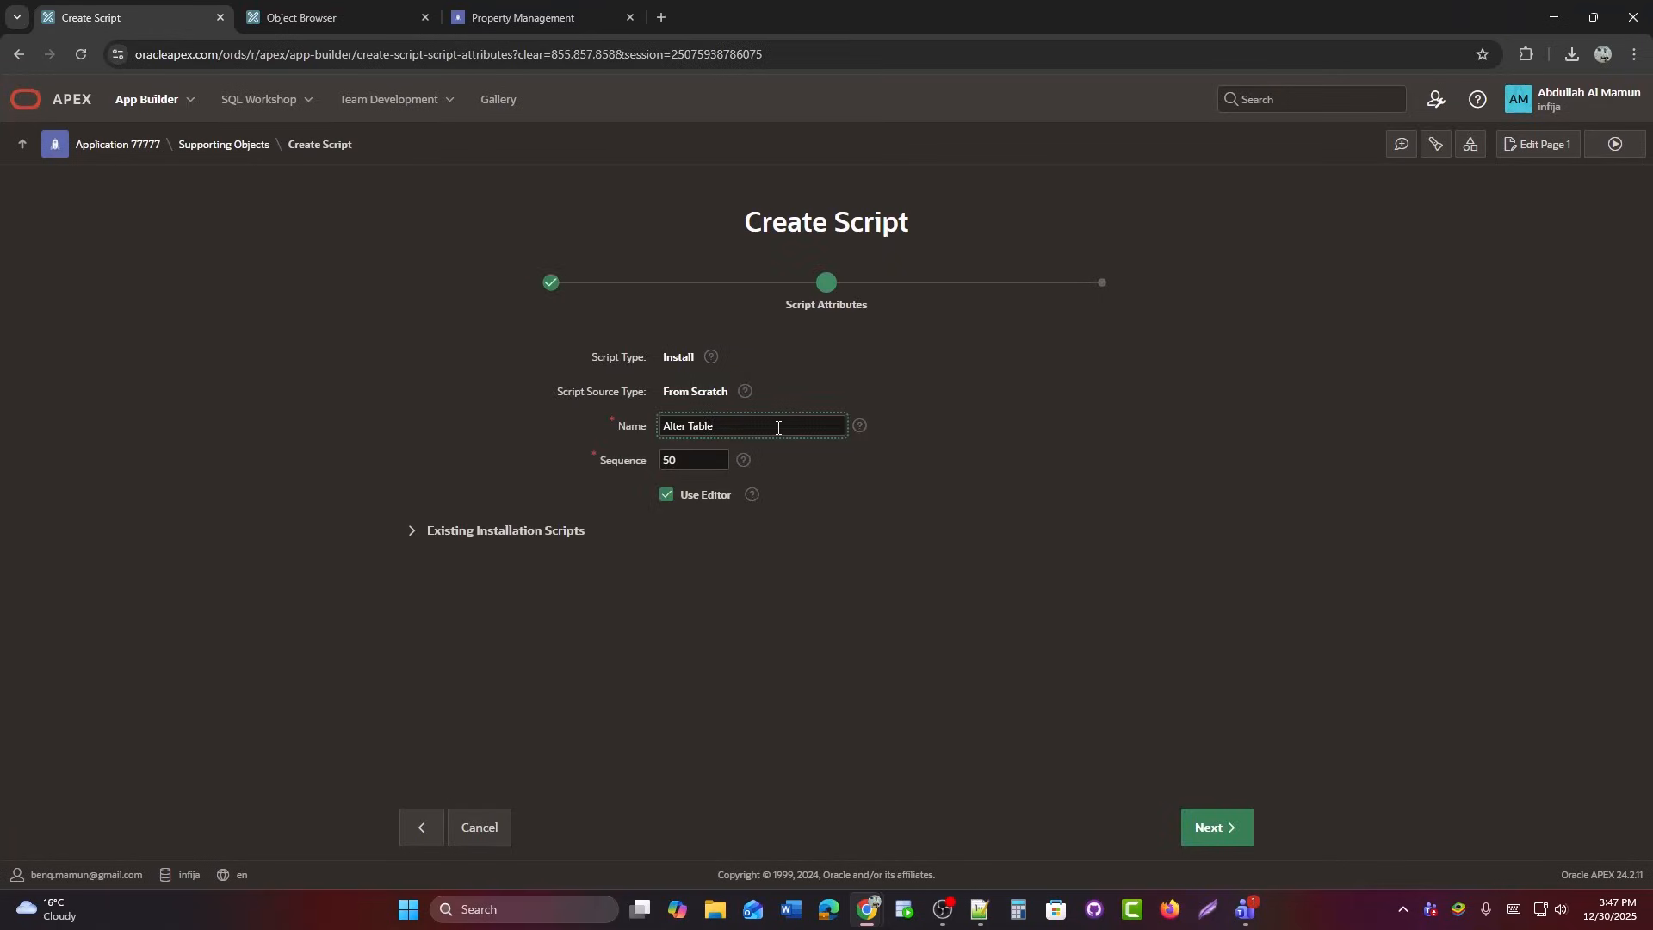
pyautogui.click(1225, 830)
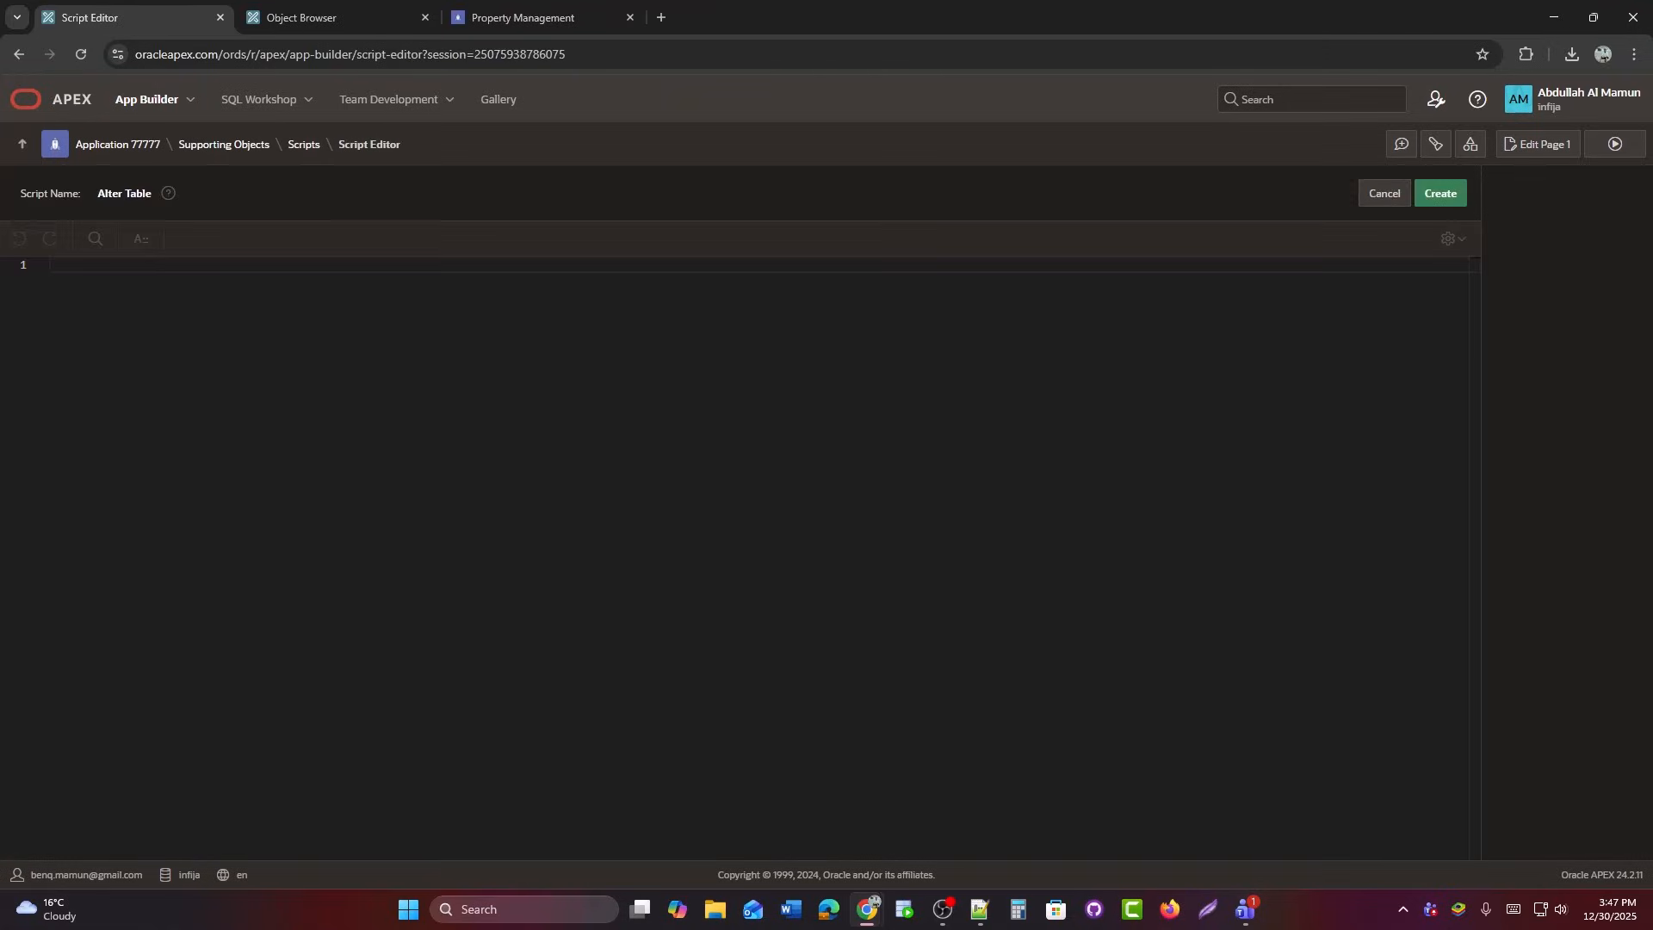
# Paste the 72-line make_auto PL/SQL script and save it as install script 50.
pyautogui.hotkey('alt', 'Tab')
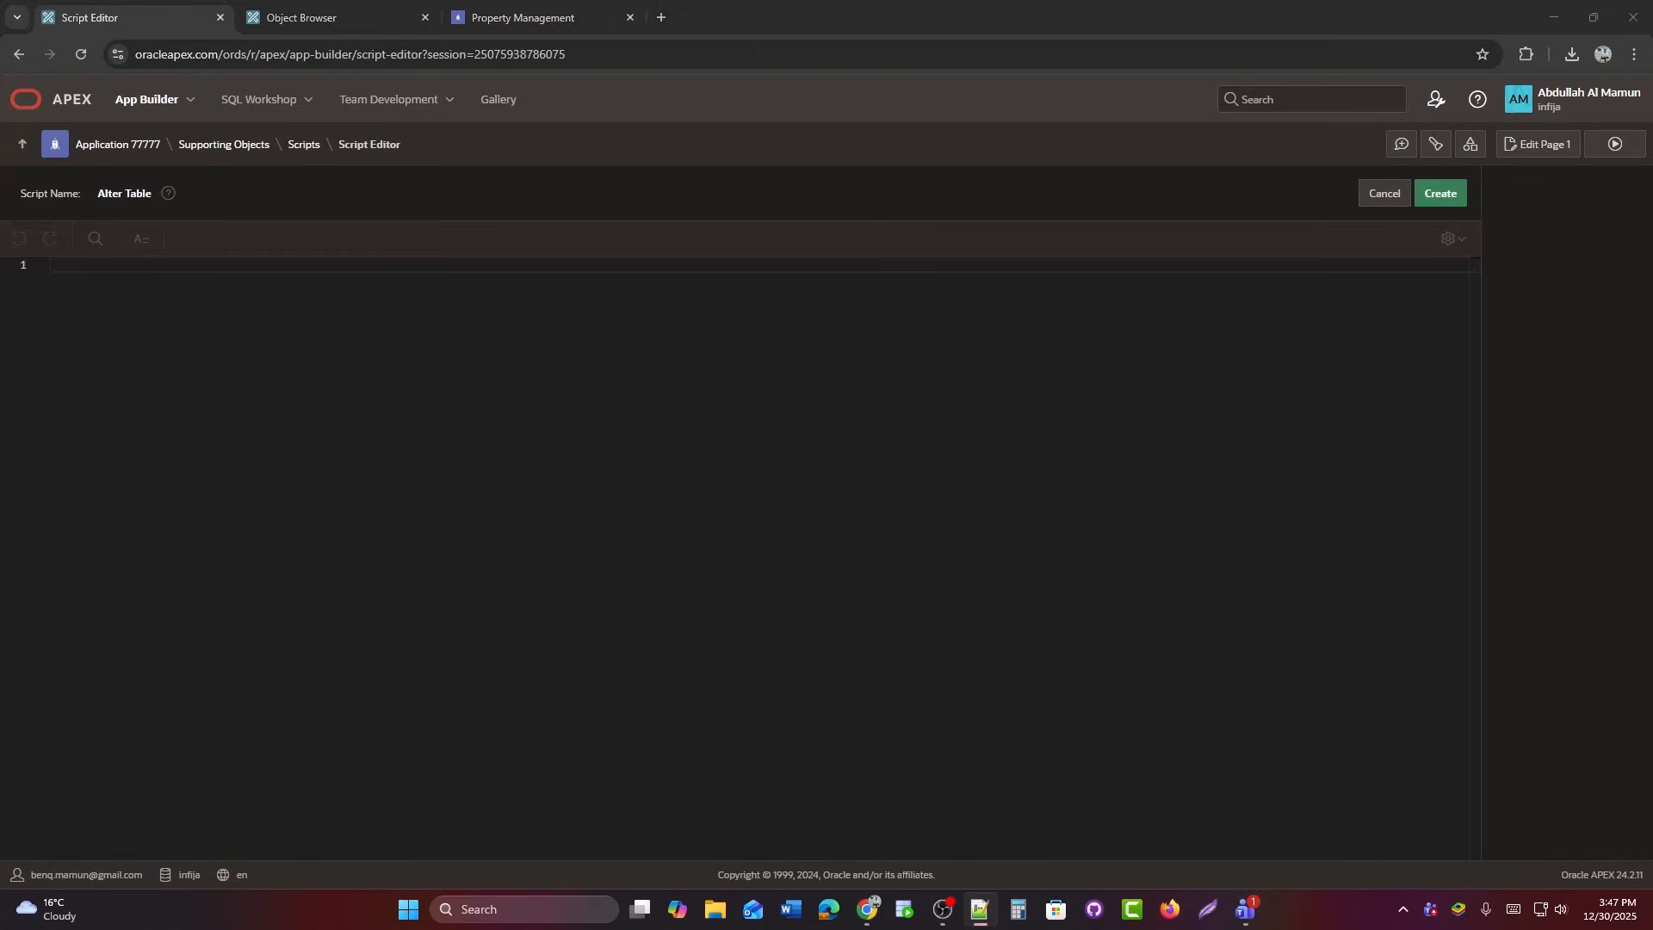
pyautogui.hotkey('alt', 'Tab')
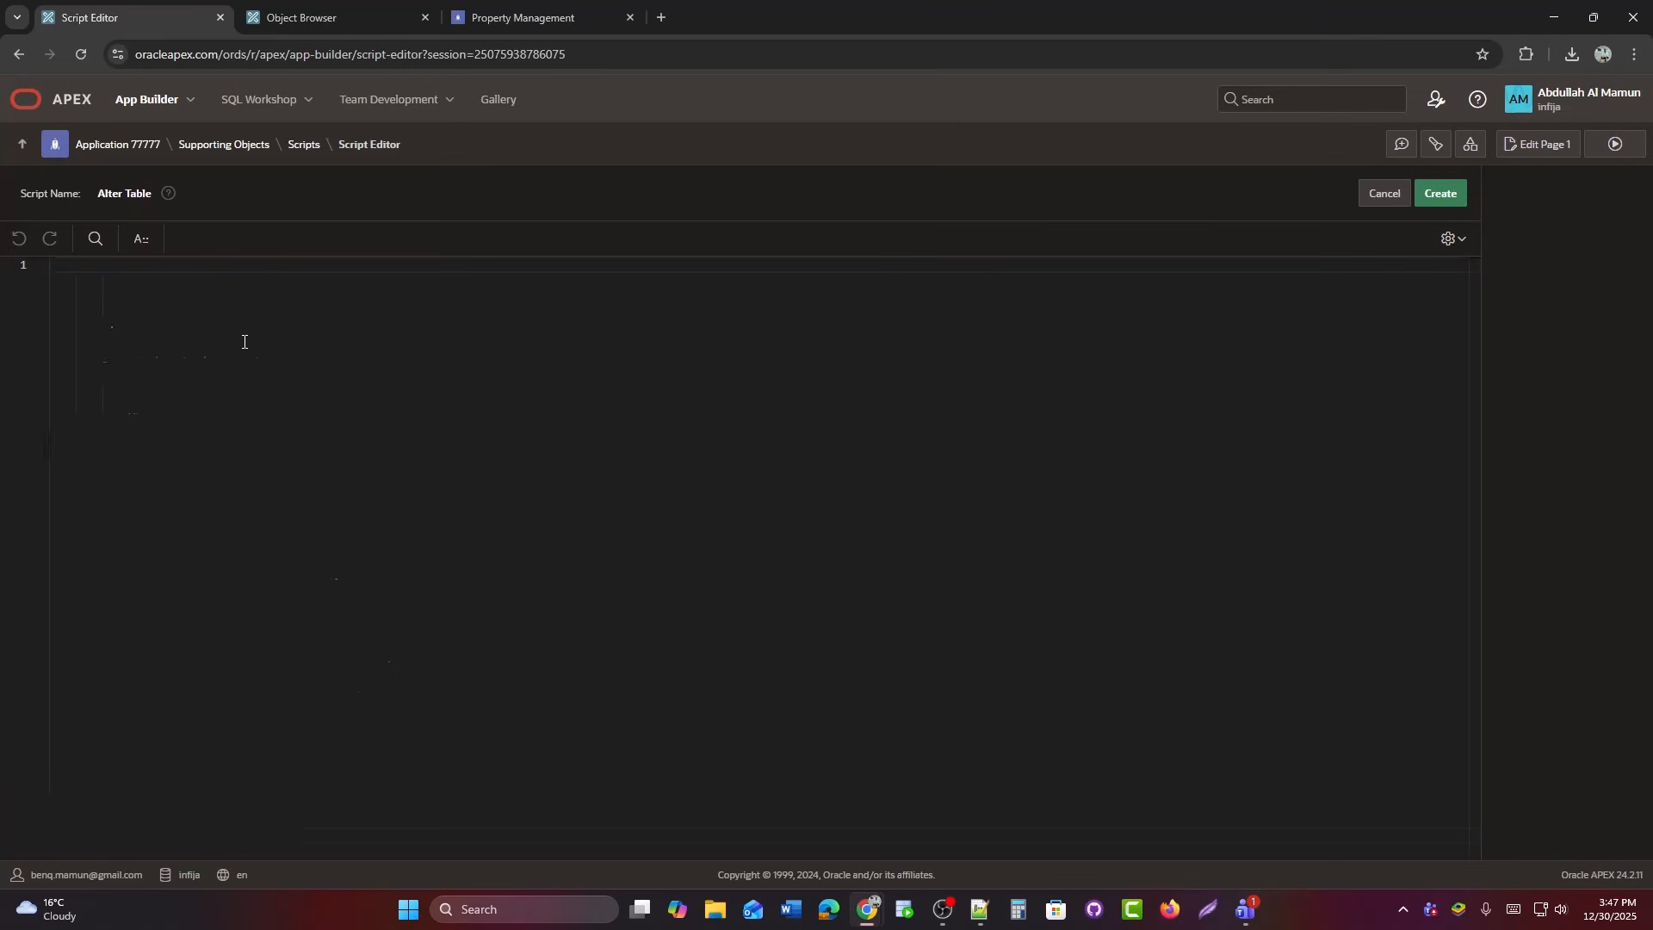
pyautogui.hotkey('ctrl', 'v')
pyautogui.scroll(7, 1005, 507)
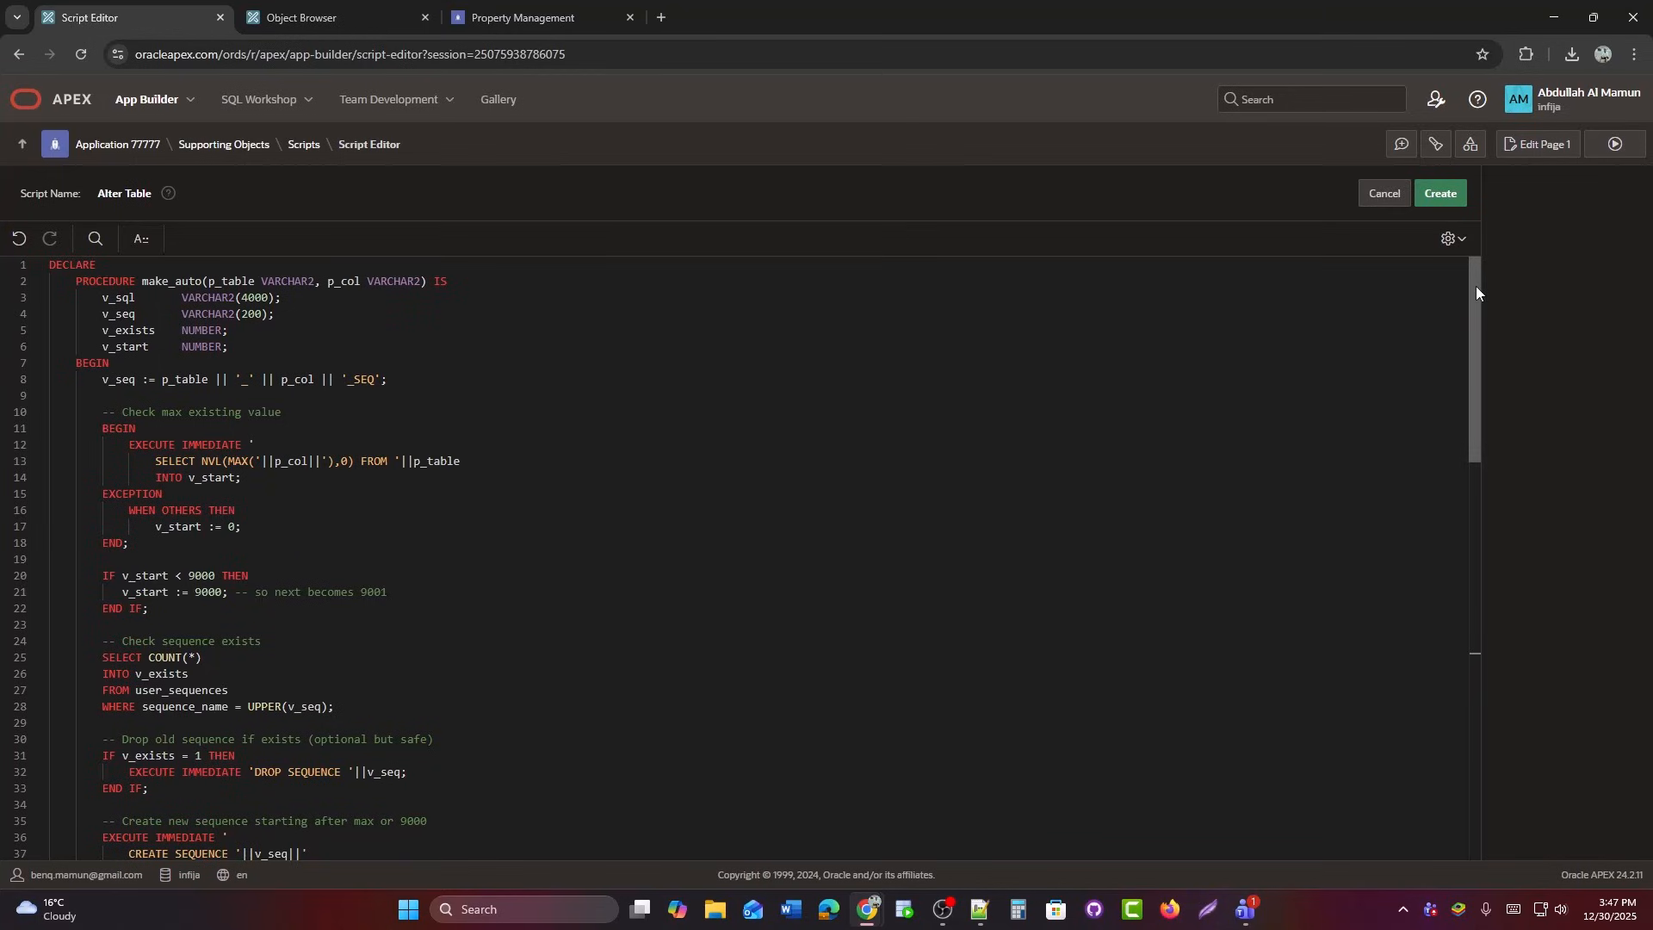
pyautogui.moveTo(1476, 286); pyautogui.dragTo(1475, 359)
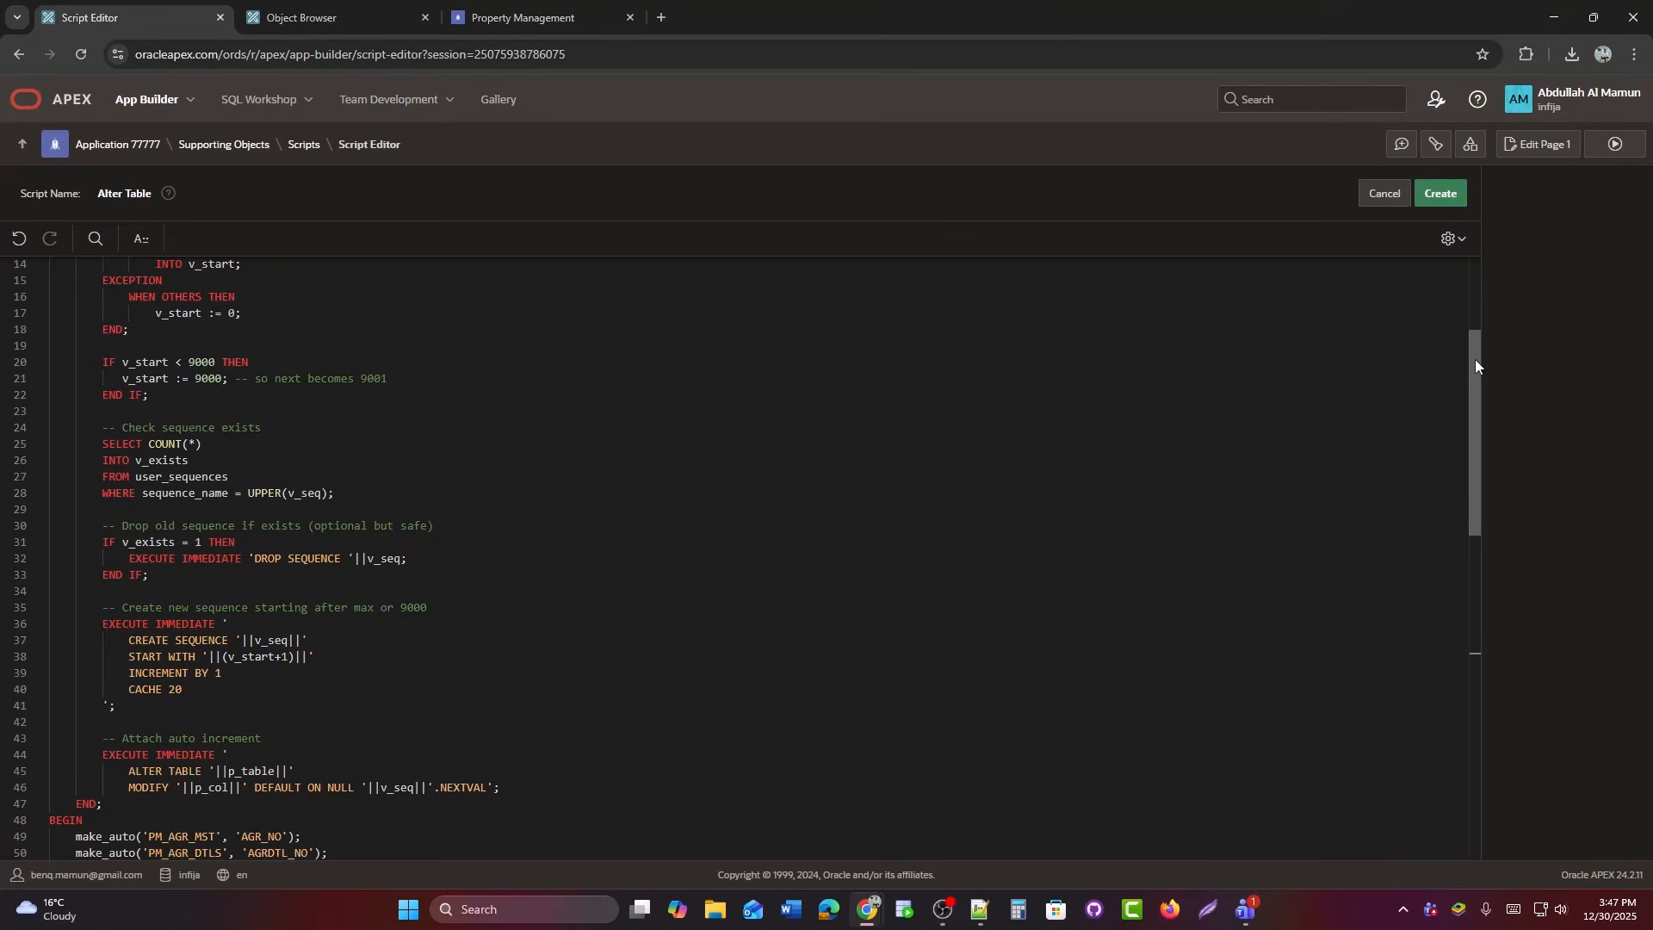
pyautogui.moveTo(1475, 359); pyautogui.dragTo(1472, 505)
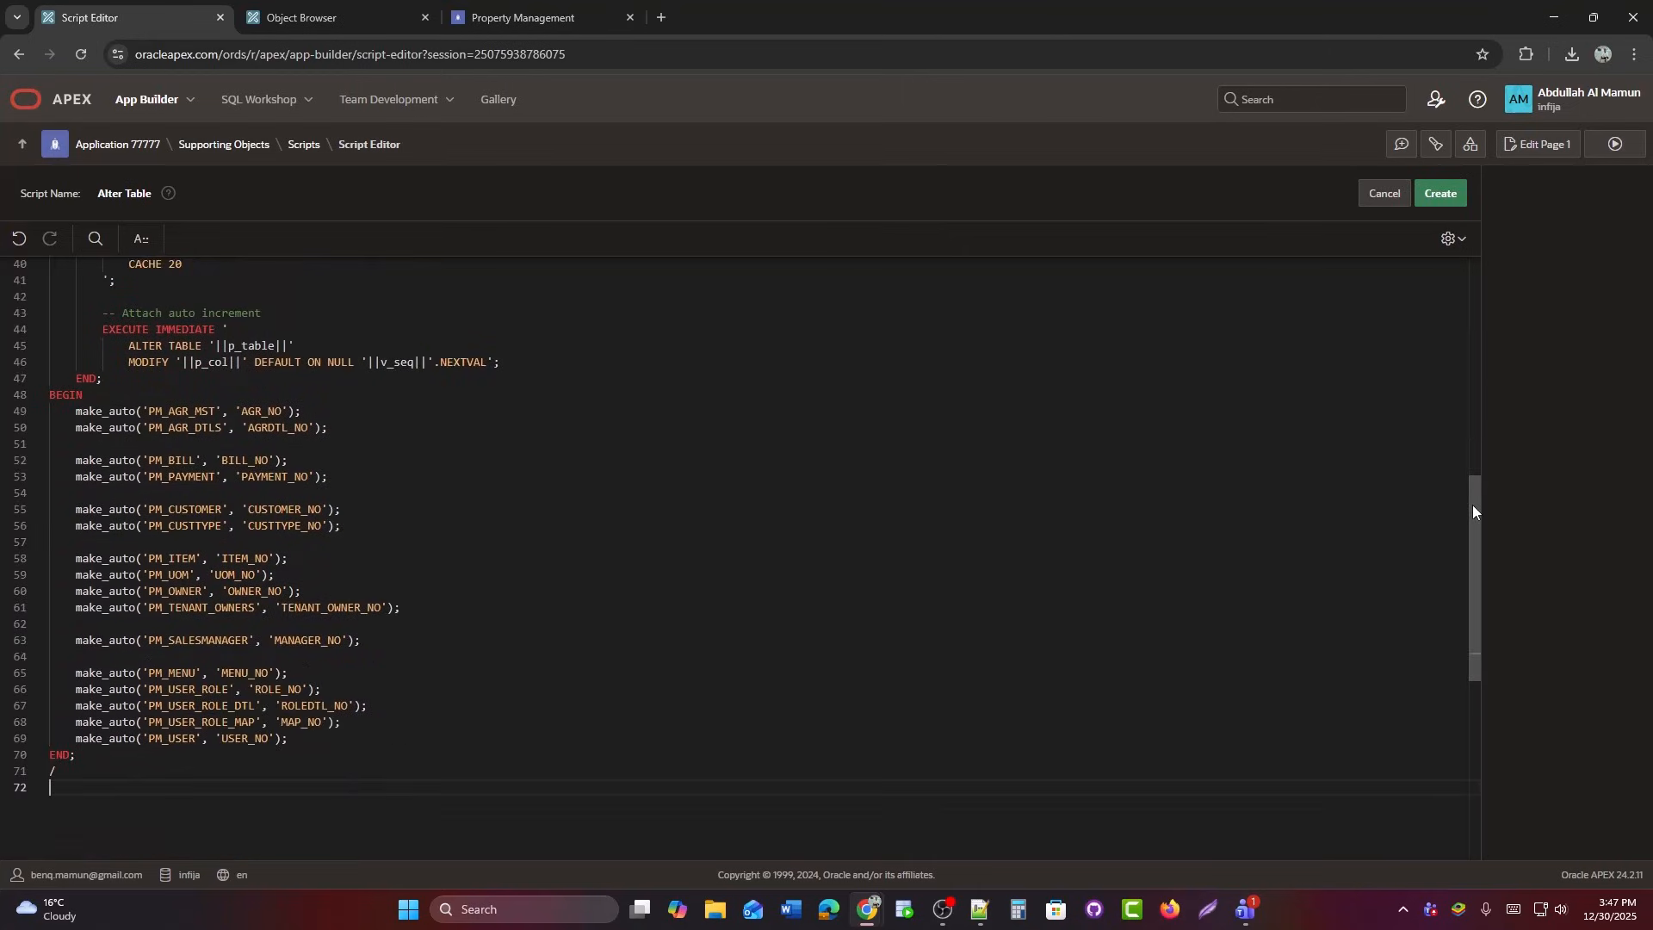
pyautogui.click(1450, 195)
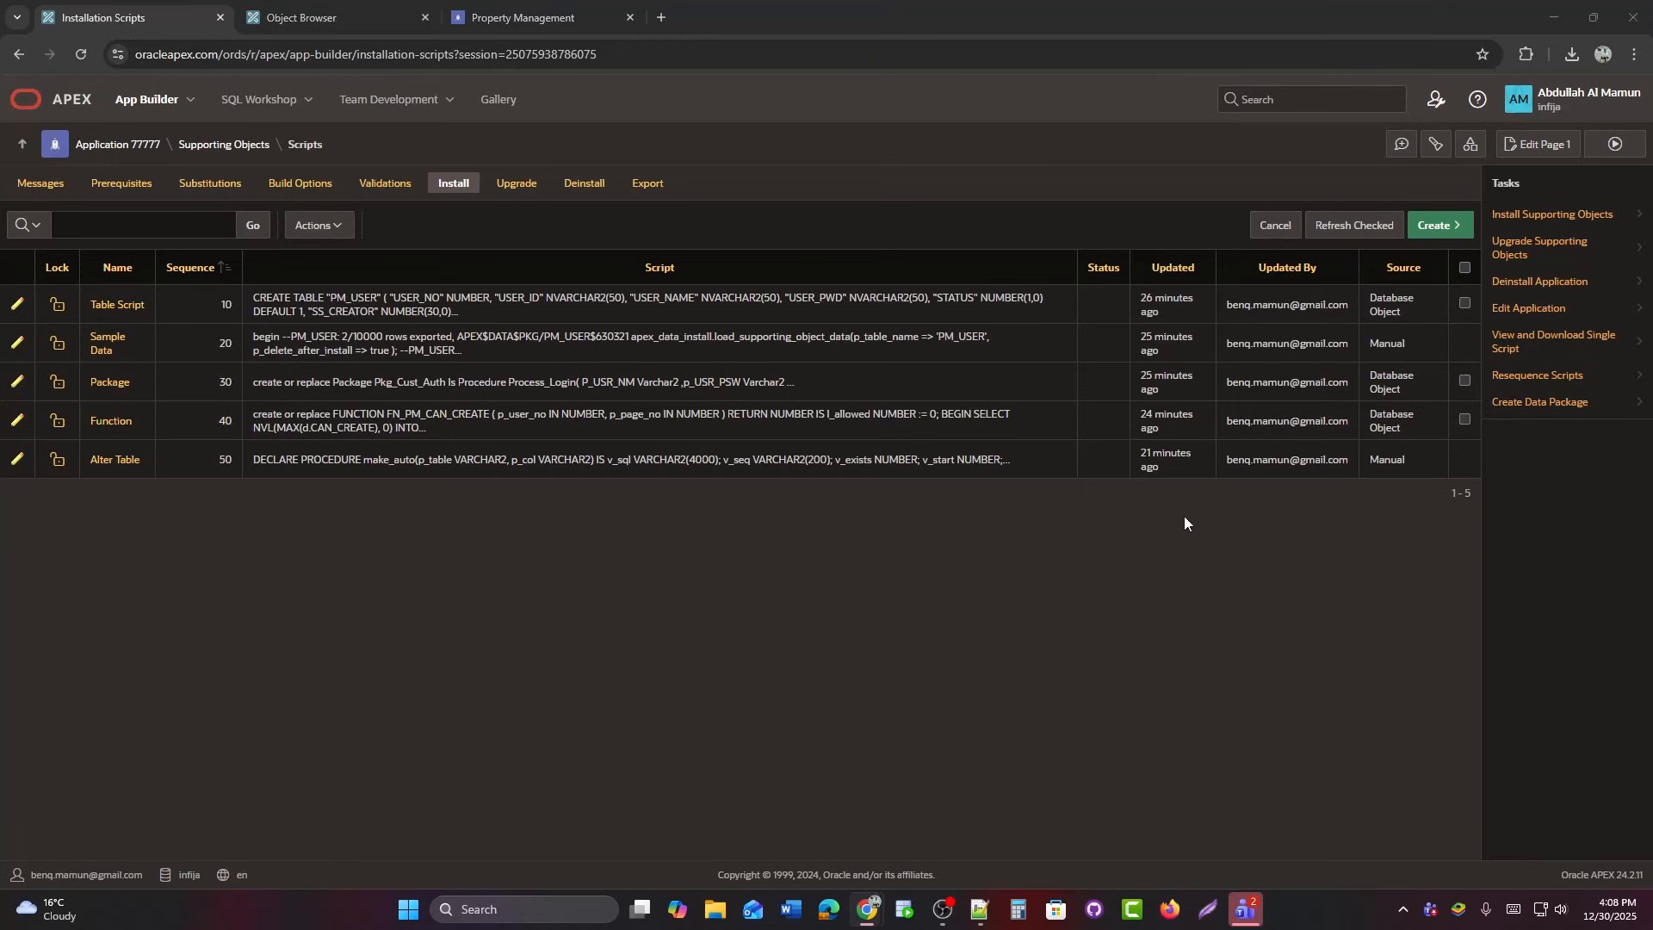
# From Supporting Objects > Deinstallation Script, begin a new deinstall script from scratch.
pyautogui.click(235, 146)
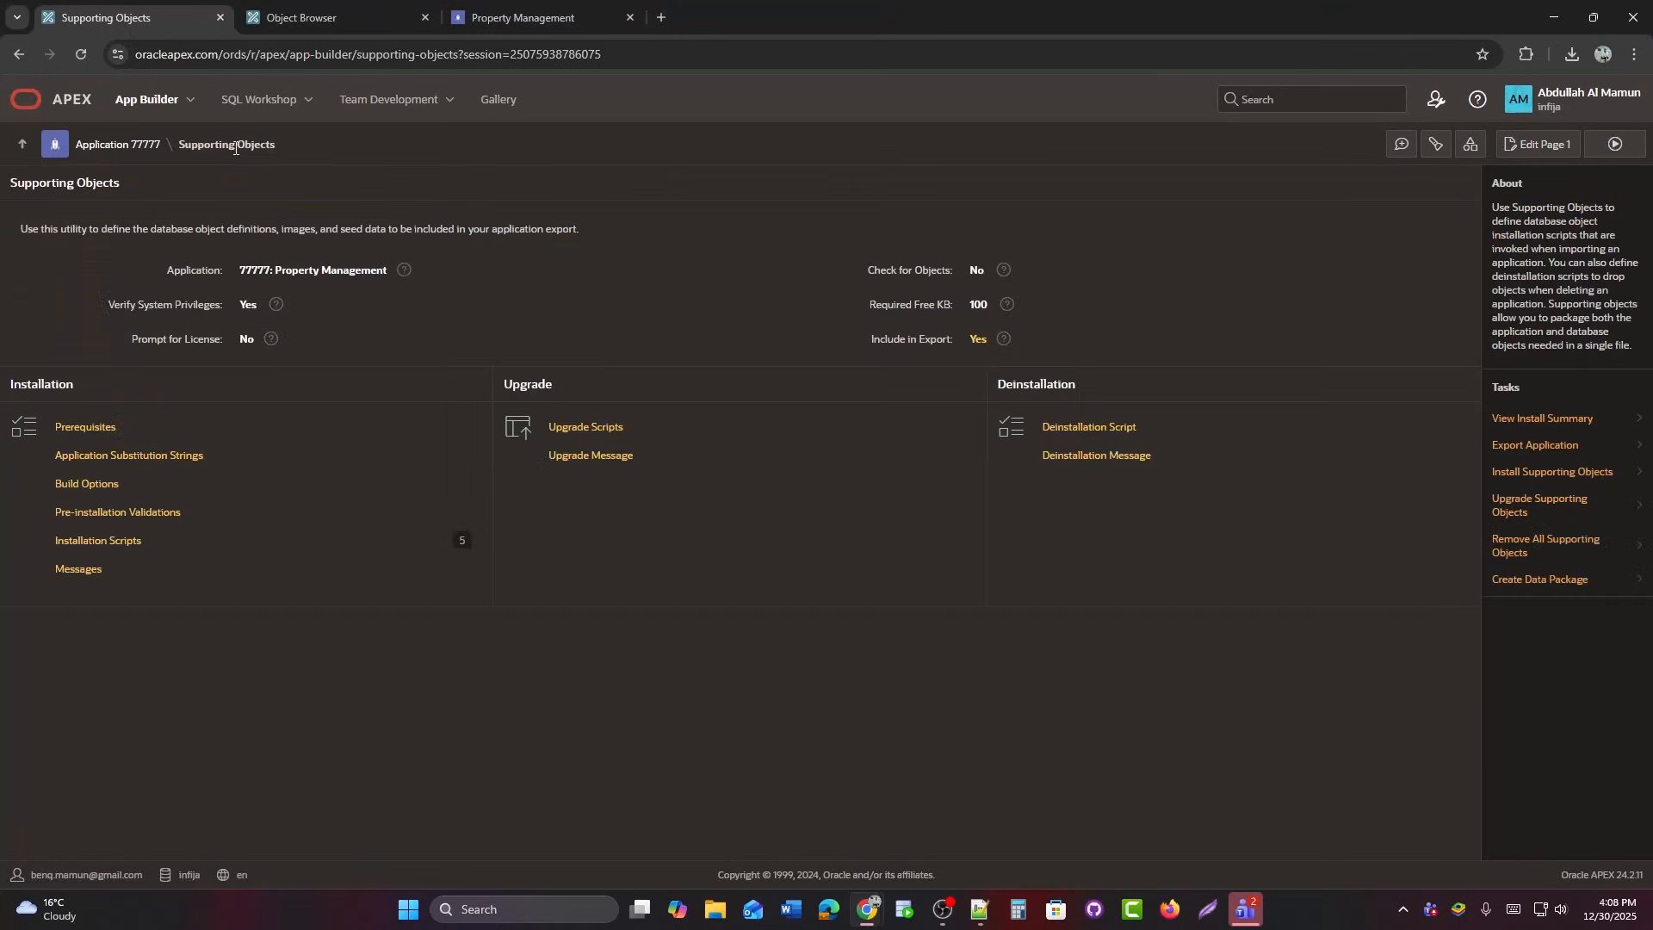
pyautogui.click(1158, 435)
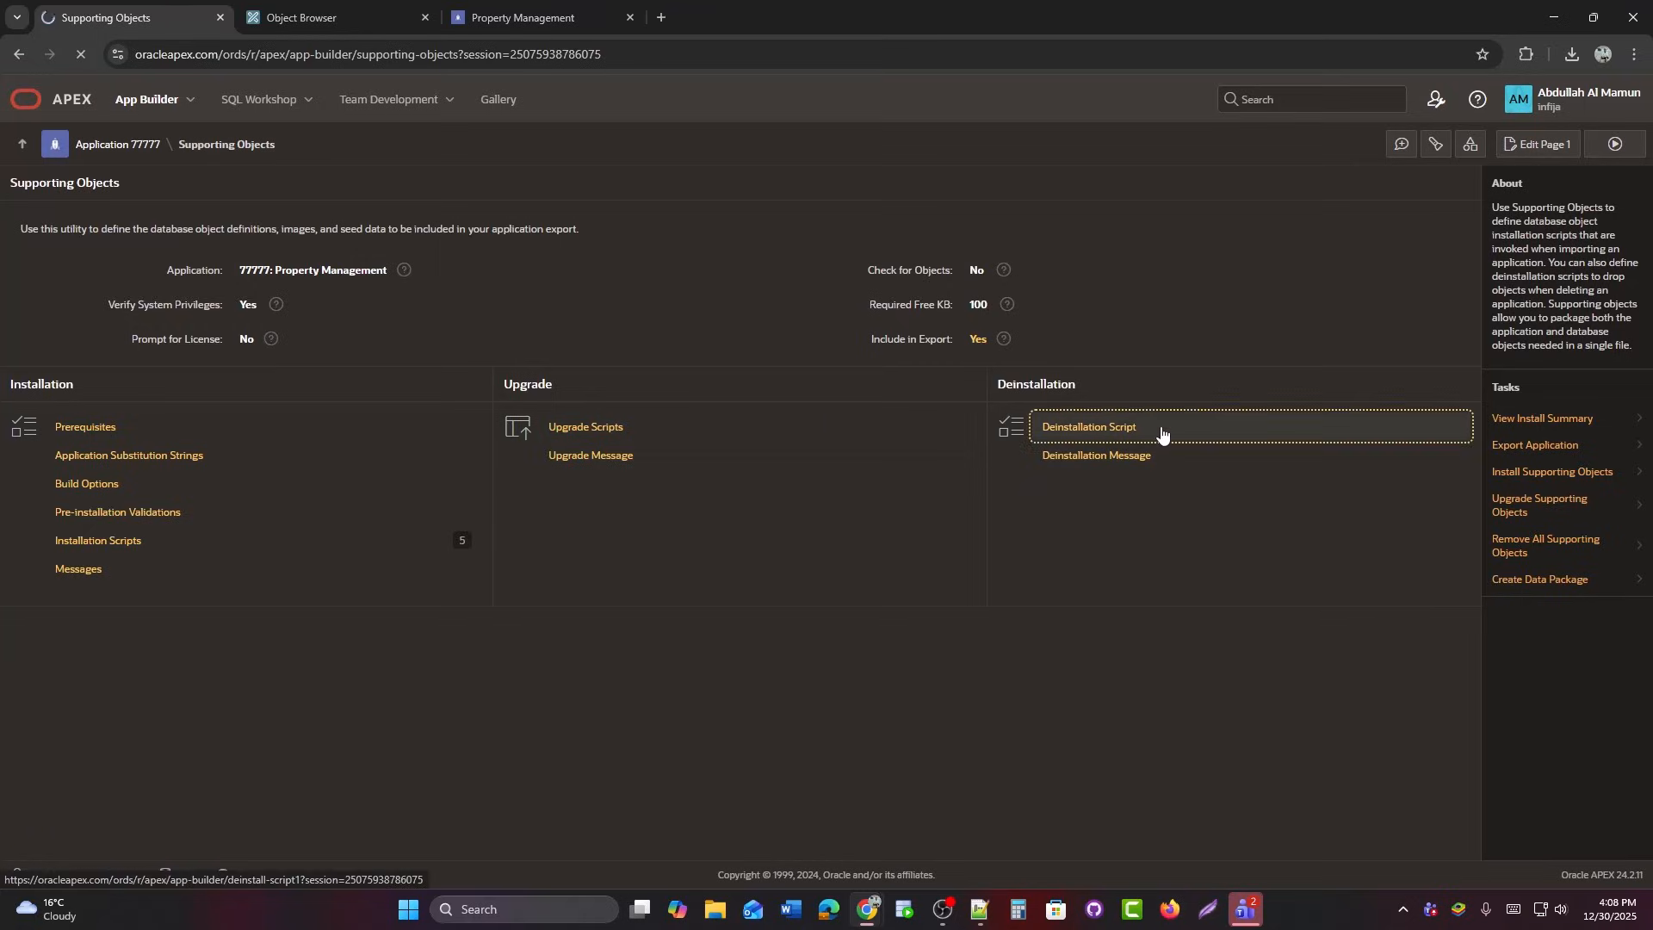
pyautogui.click(1429, 229)
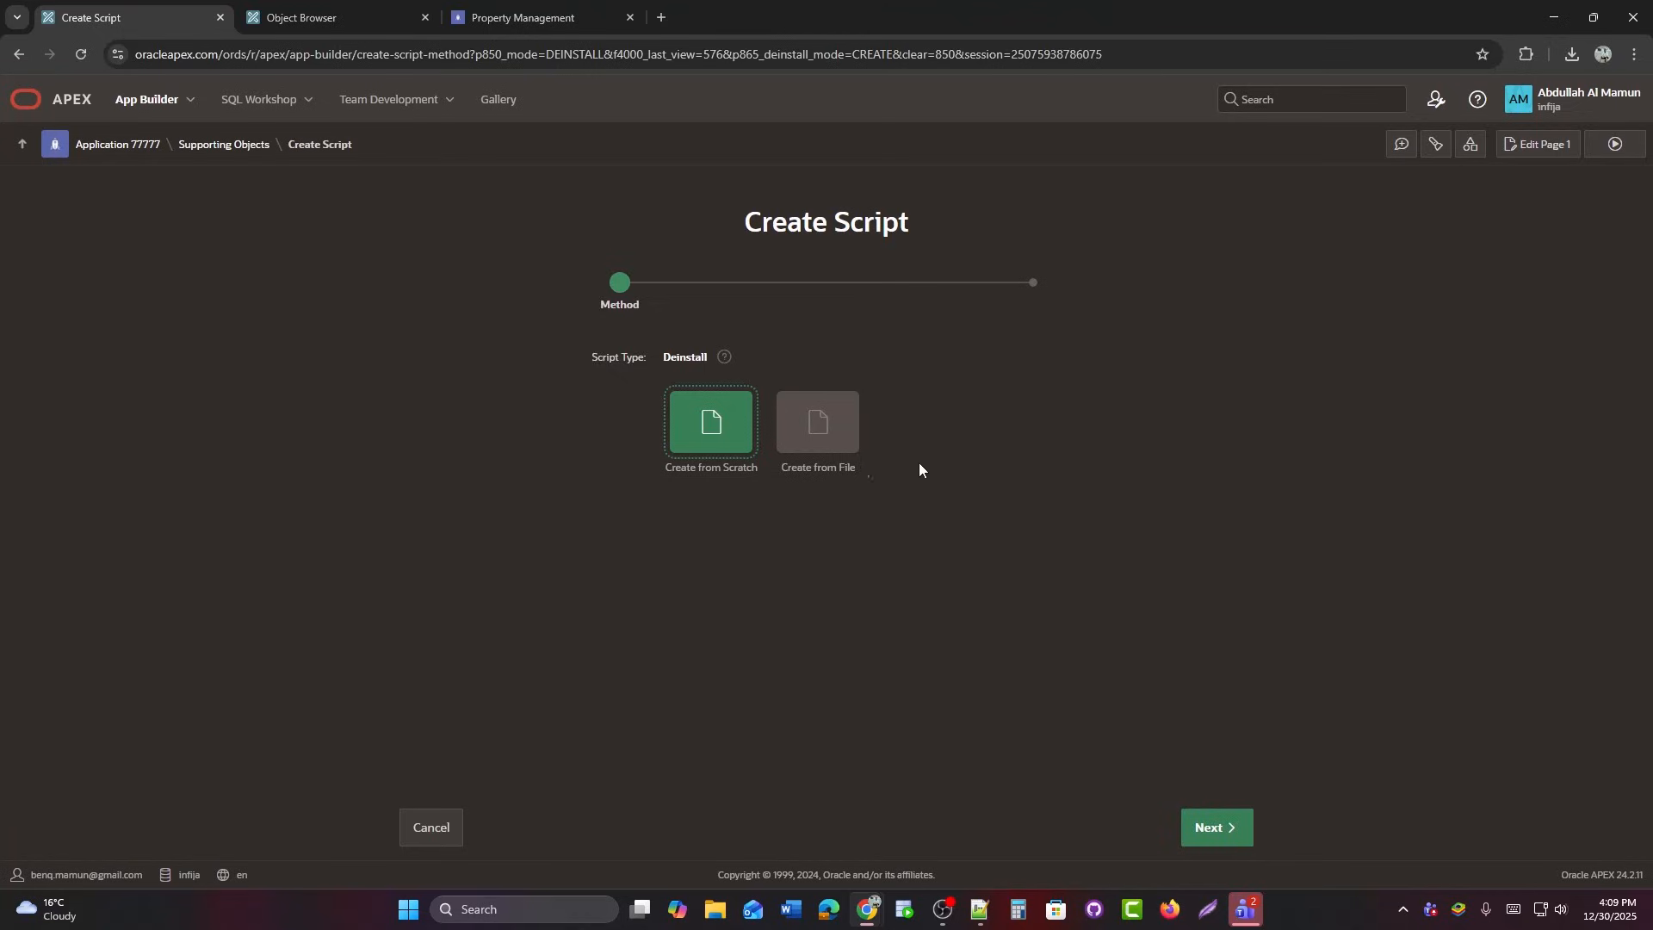
pyautogui.click(700, 446)
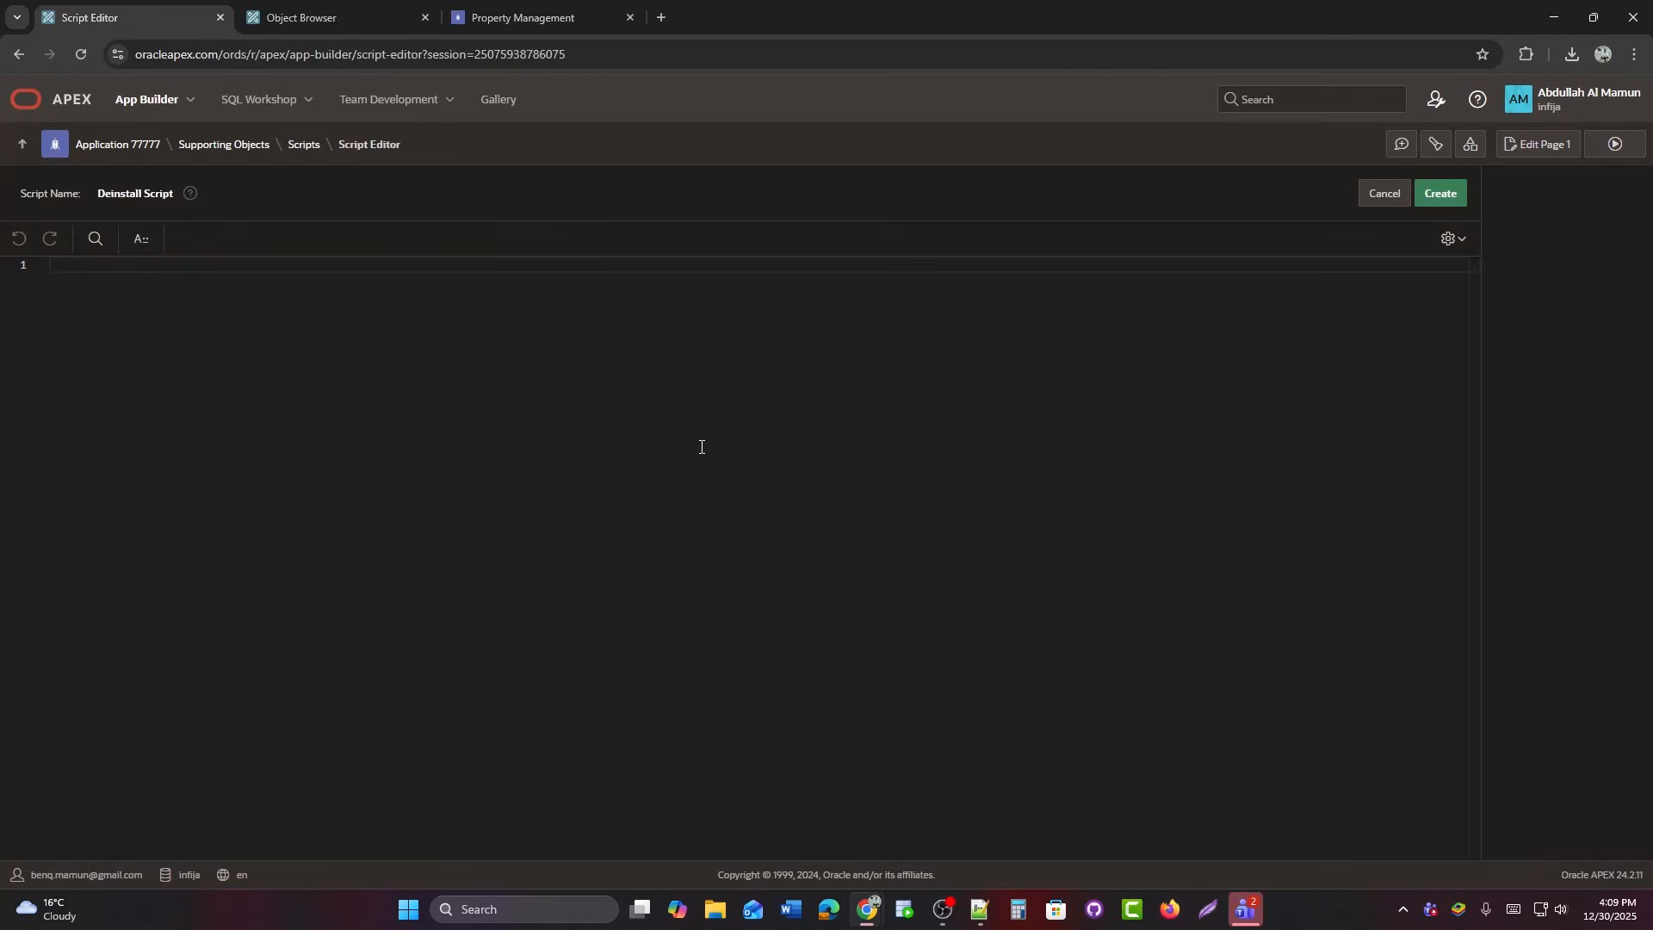
# Paste the 157-line script dropping PM triggers, functions, PKG_CUST_AUTH, sequences and tables, and save it.
pyautogui.hotkey('ctrl', 'v')
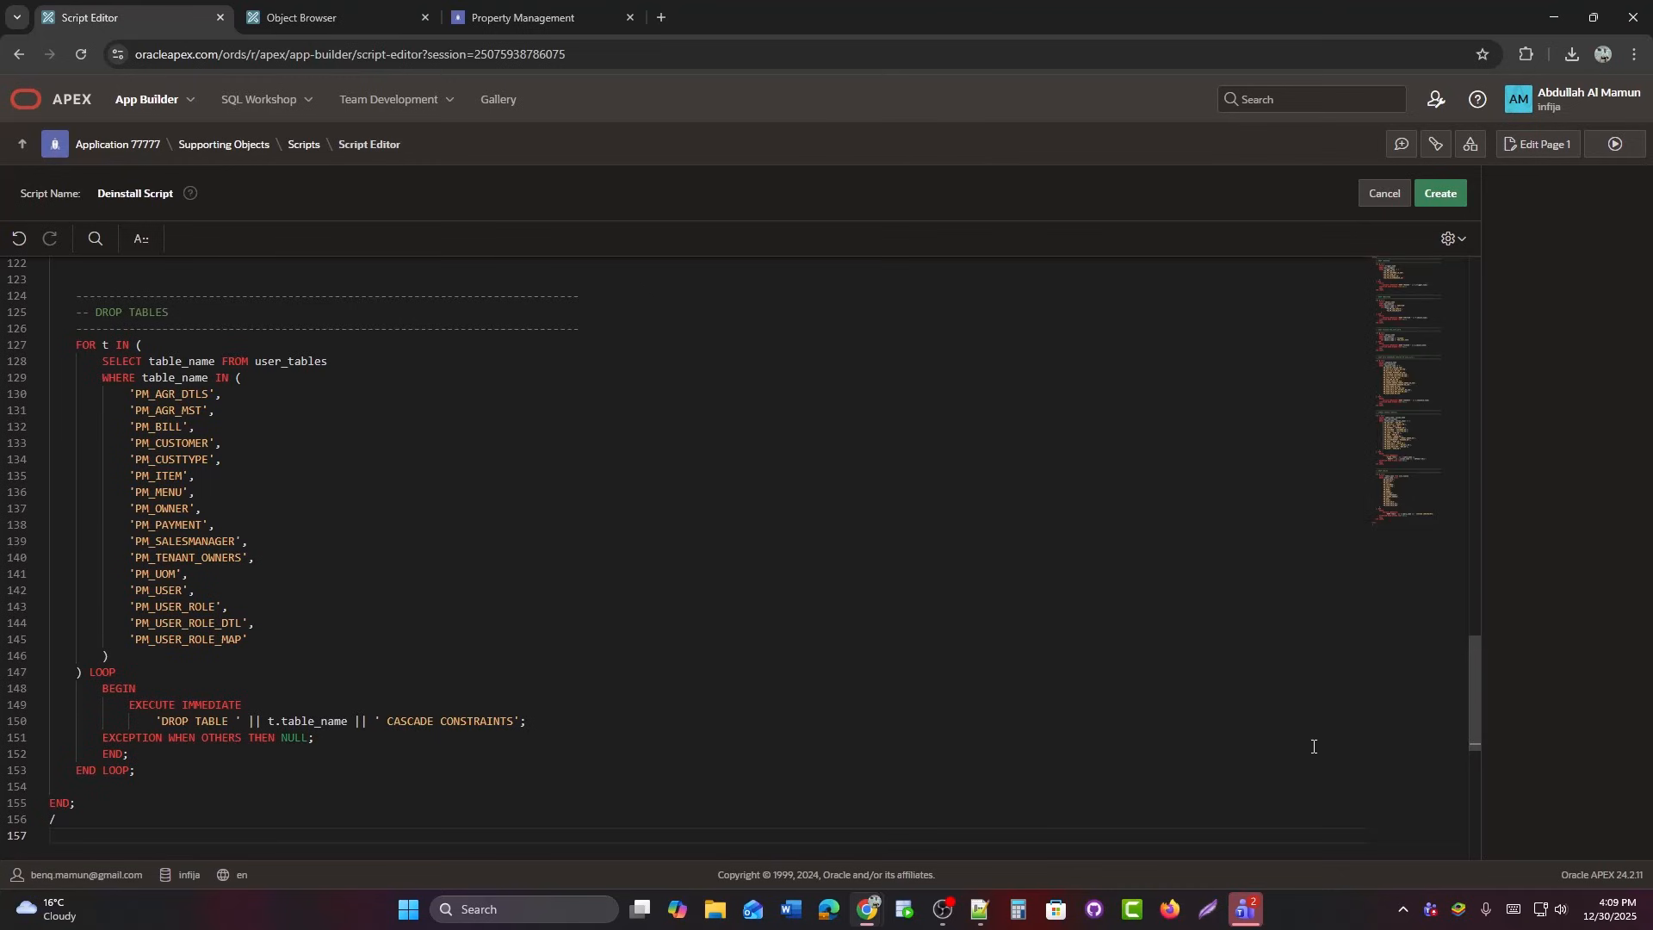
pyautogui.moveTo(1477, 706); pyautogui.dragTo(1481, 323)
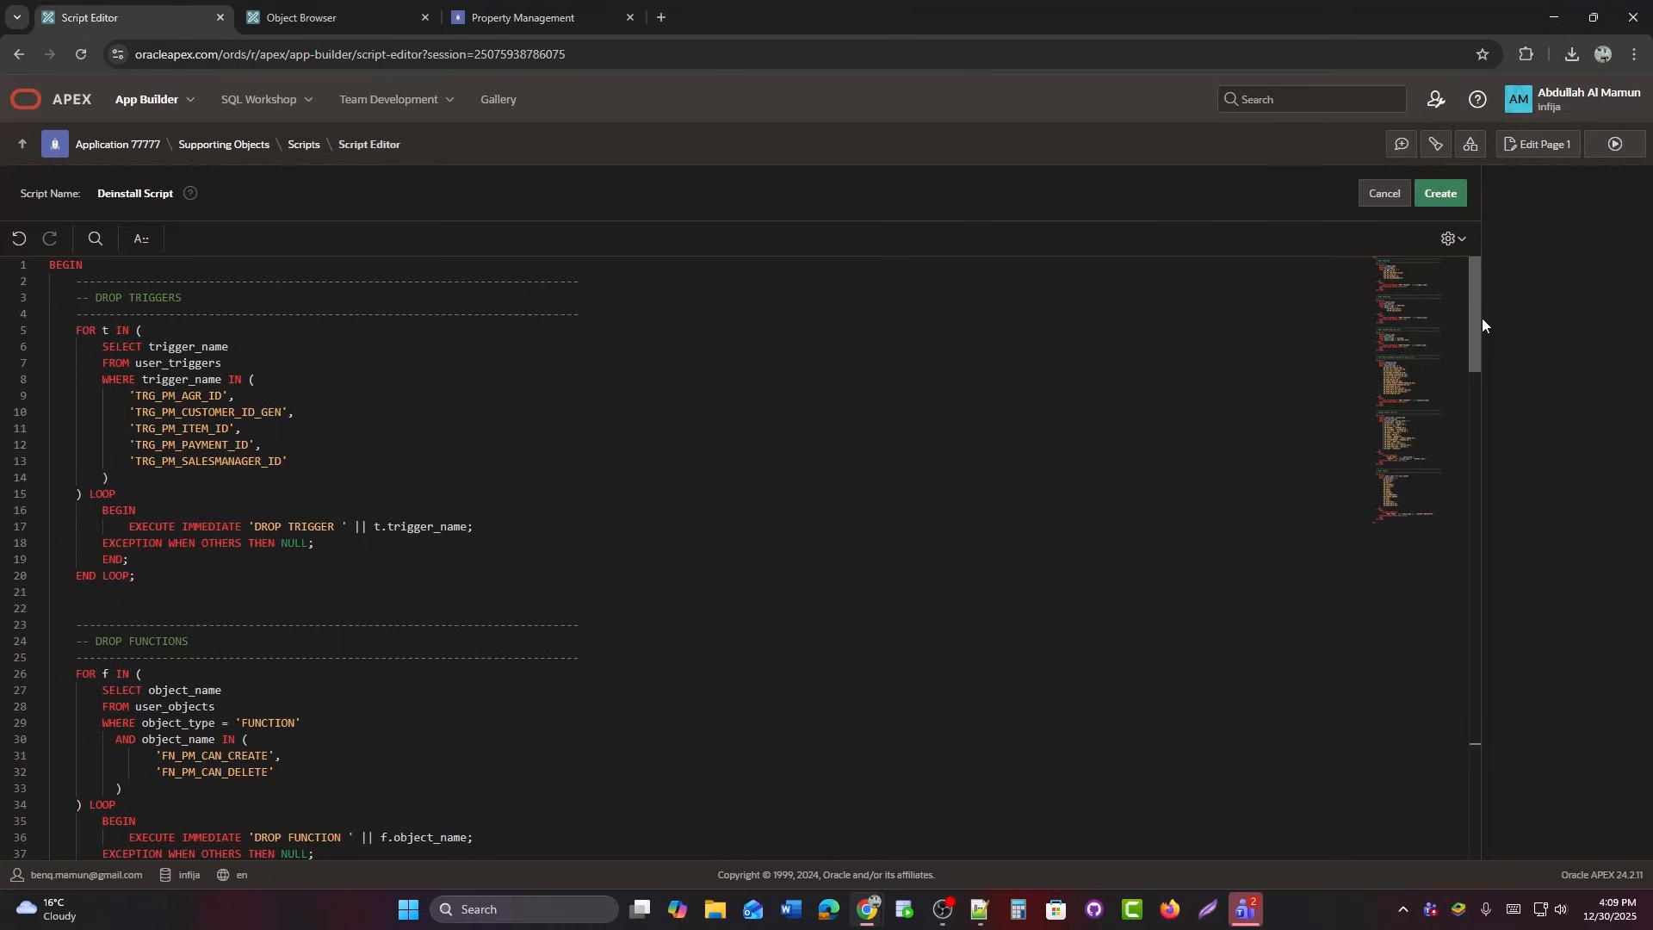
pyautogui.moveTo(1482, 324); pyautogui.dragTo(1402, 731)
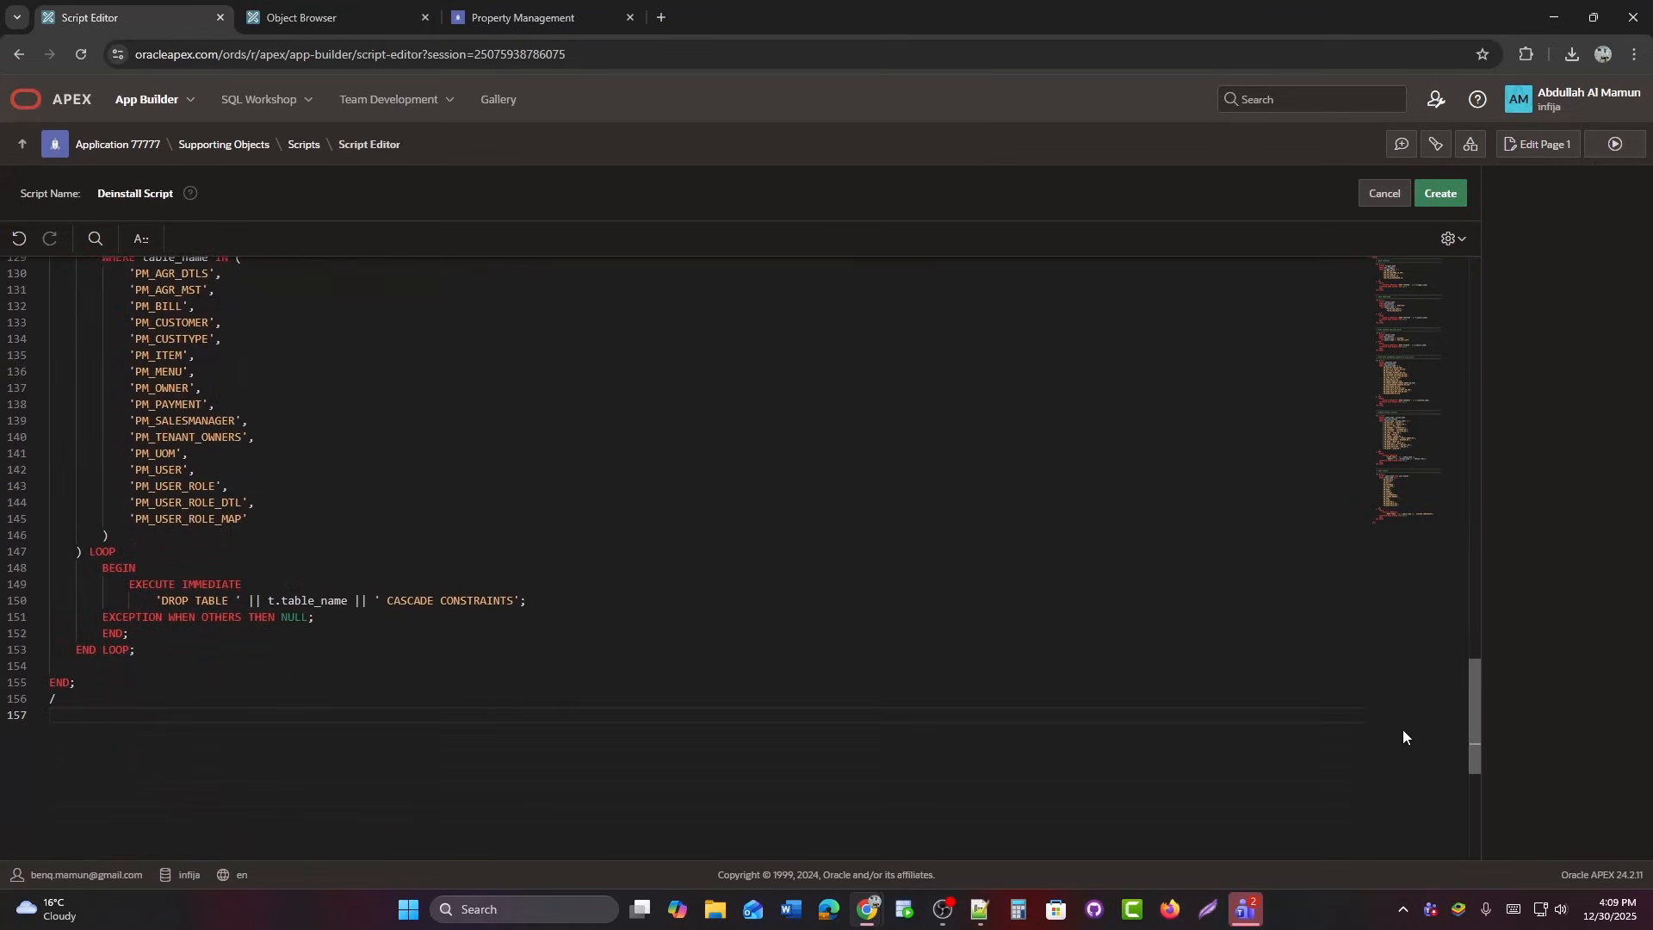
pyautogui.click(1444, 198)
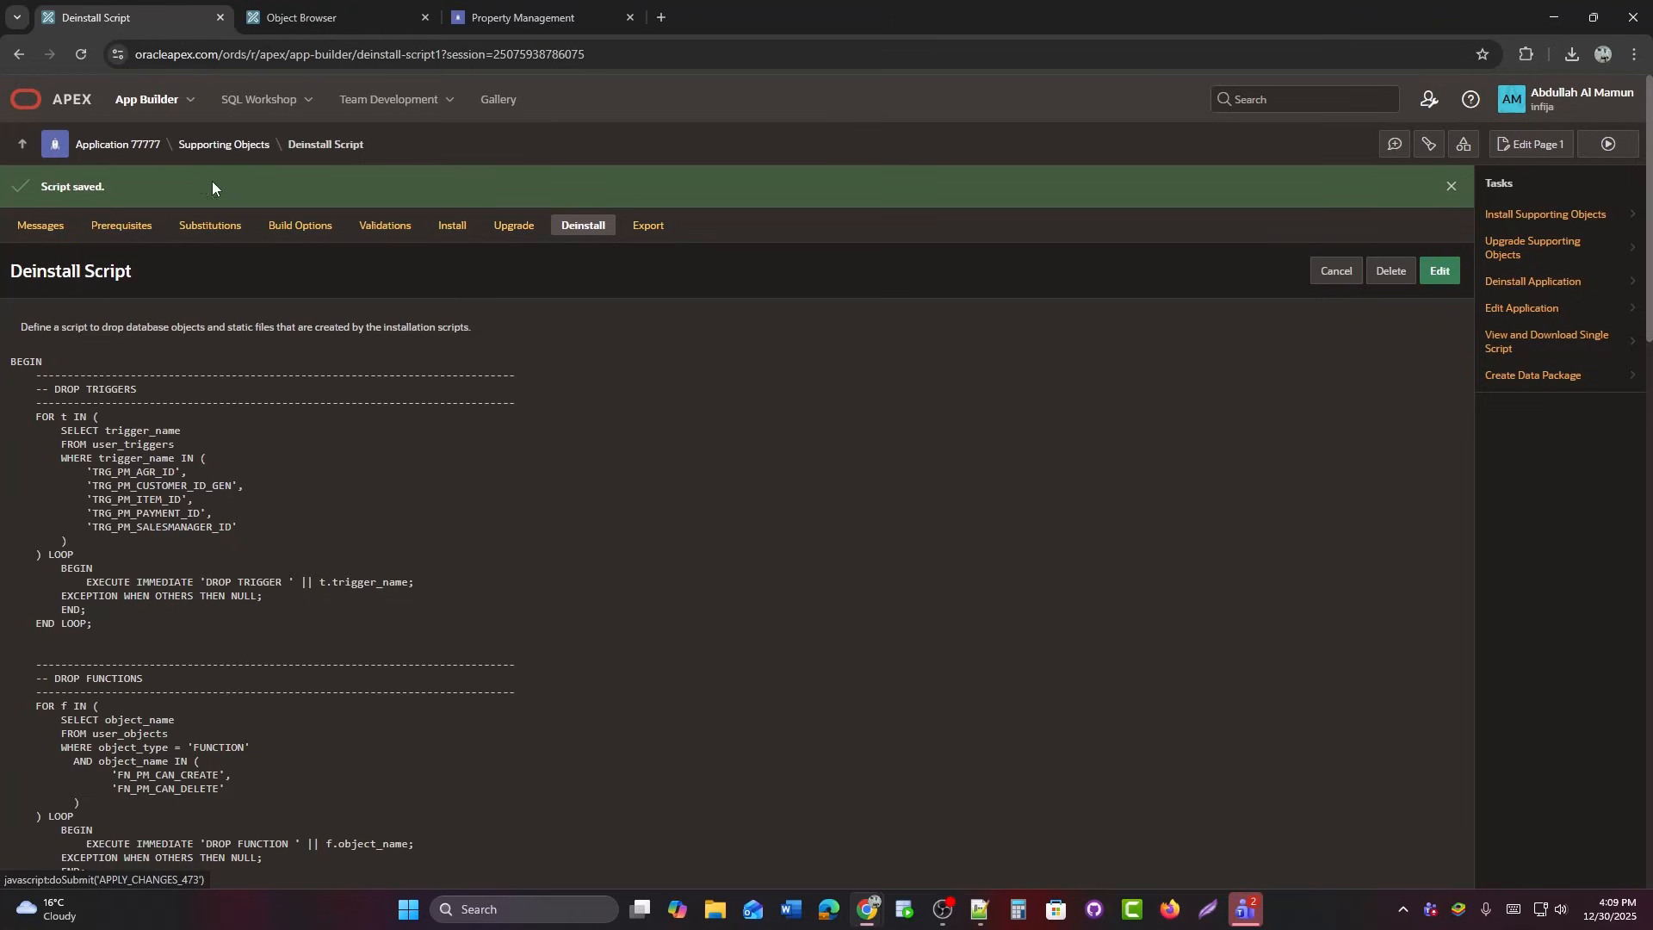
# Export application 77777 with supporting object definitions as the SQL file f77777 (1).sql.
pyautogui.click(127, 154)
pyautogui.click(424, 18)
pyautogui.click(425, 17)
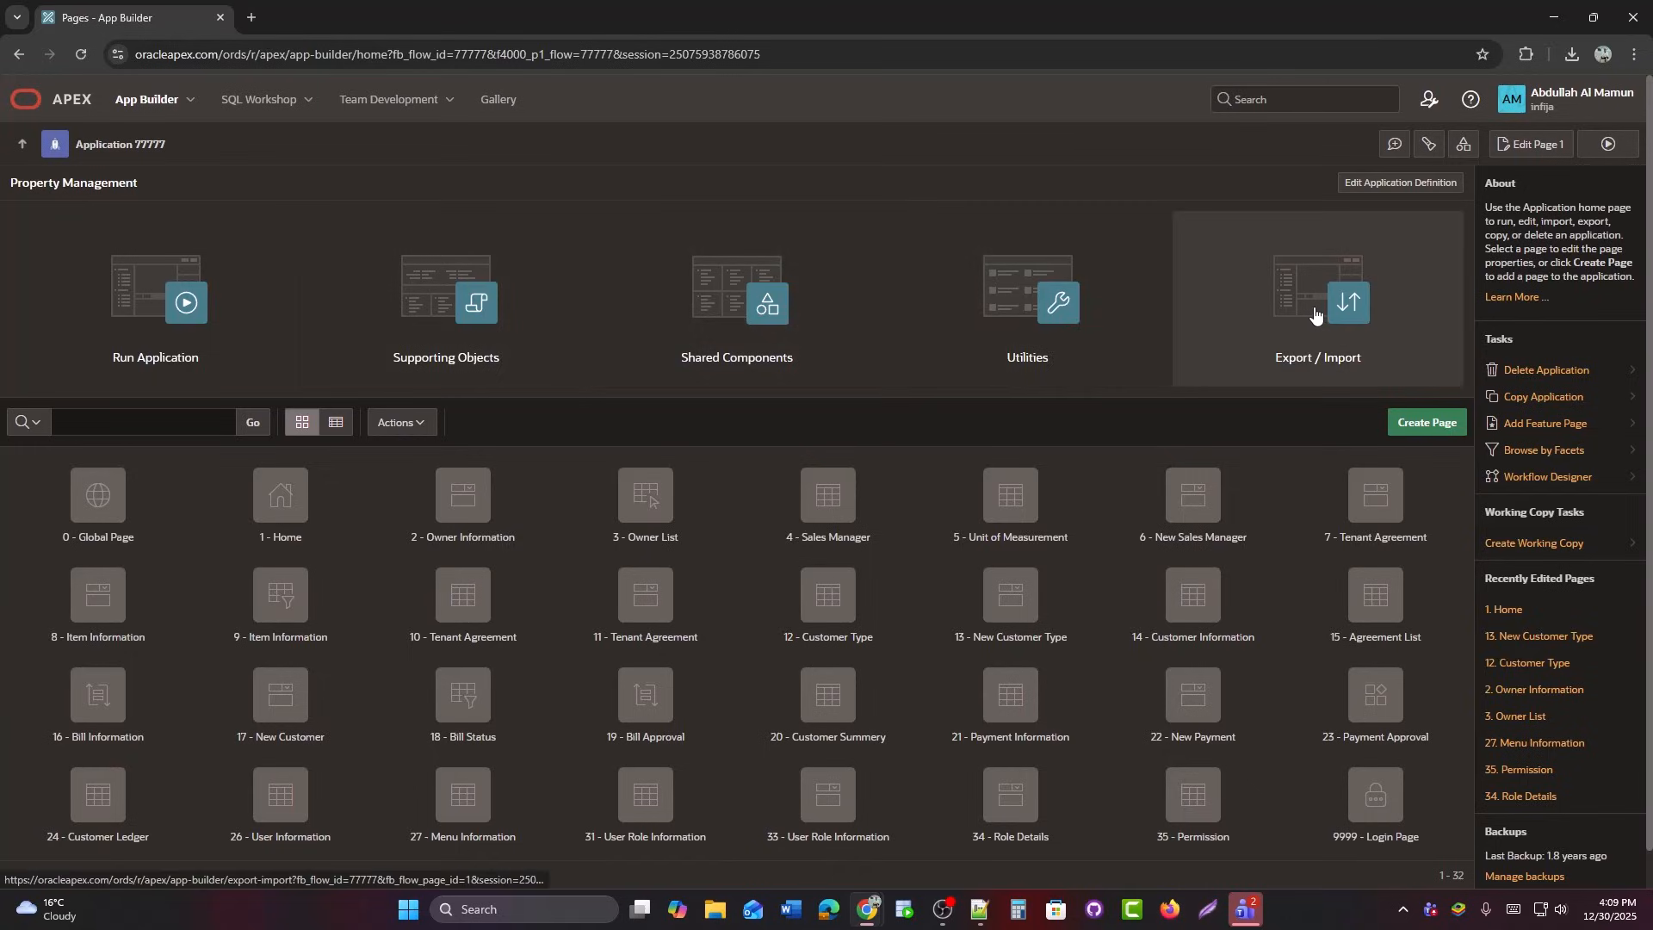
pyautogui.click(1277, 341)
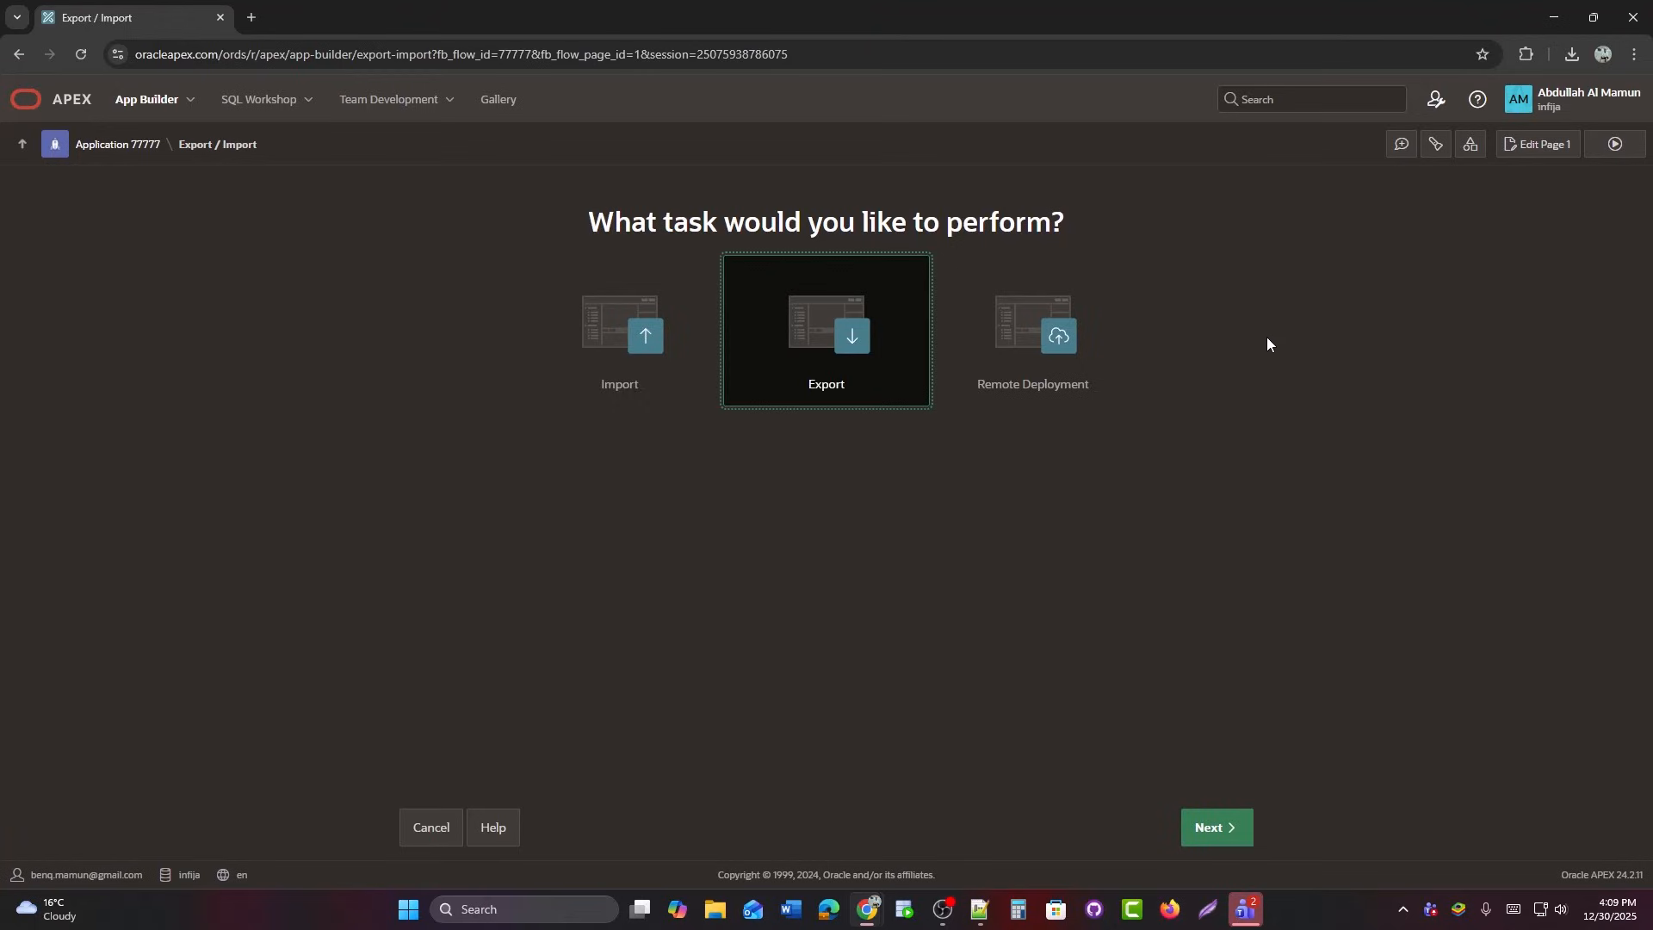
pyautogui.click(848, 347)
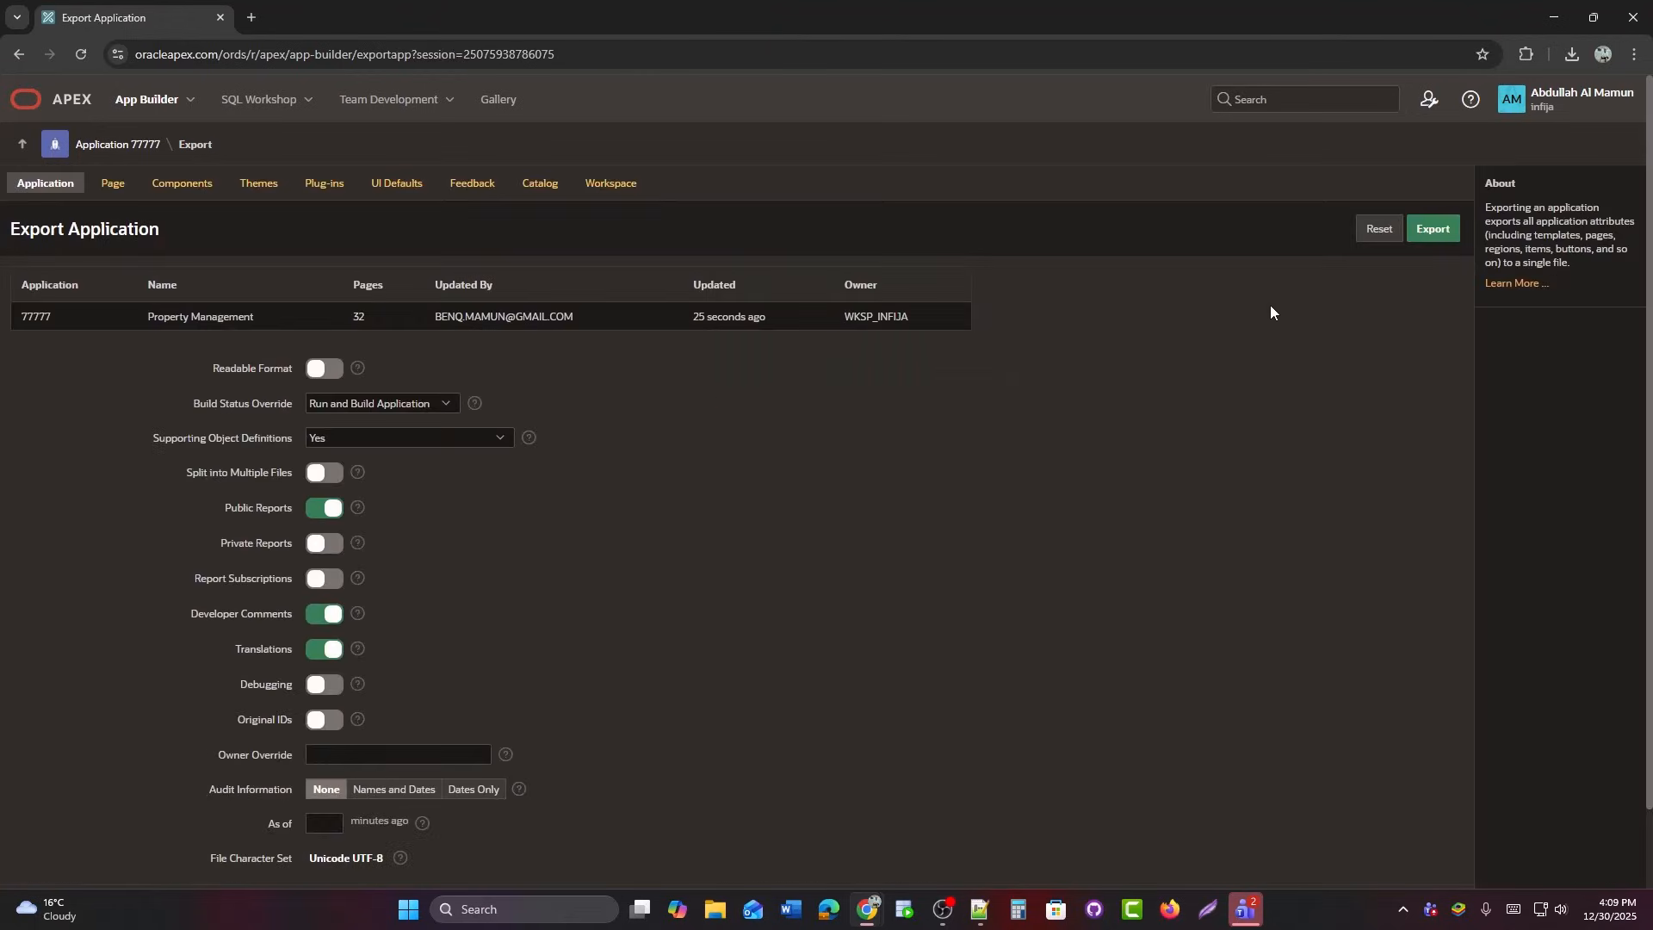
pyautogui.click(1429, 235)
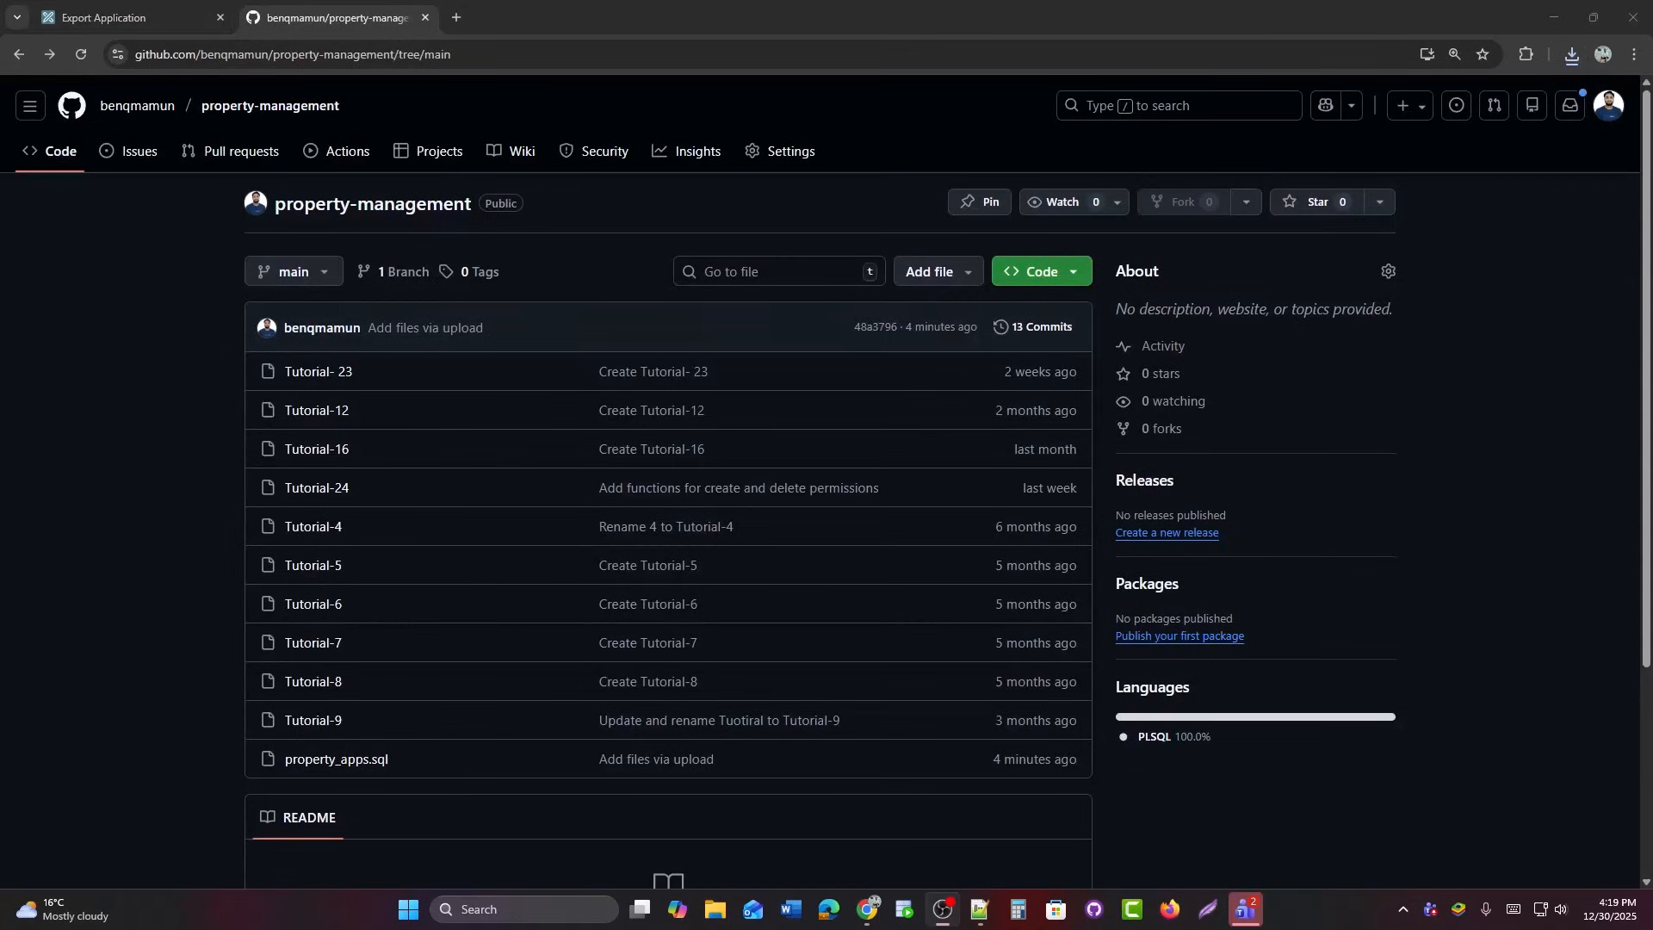
pyautogui.hotkey('alt', 'Tab')
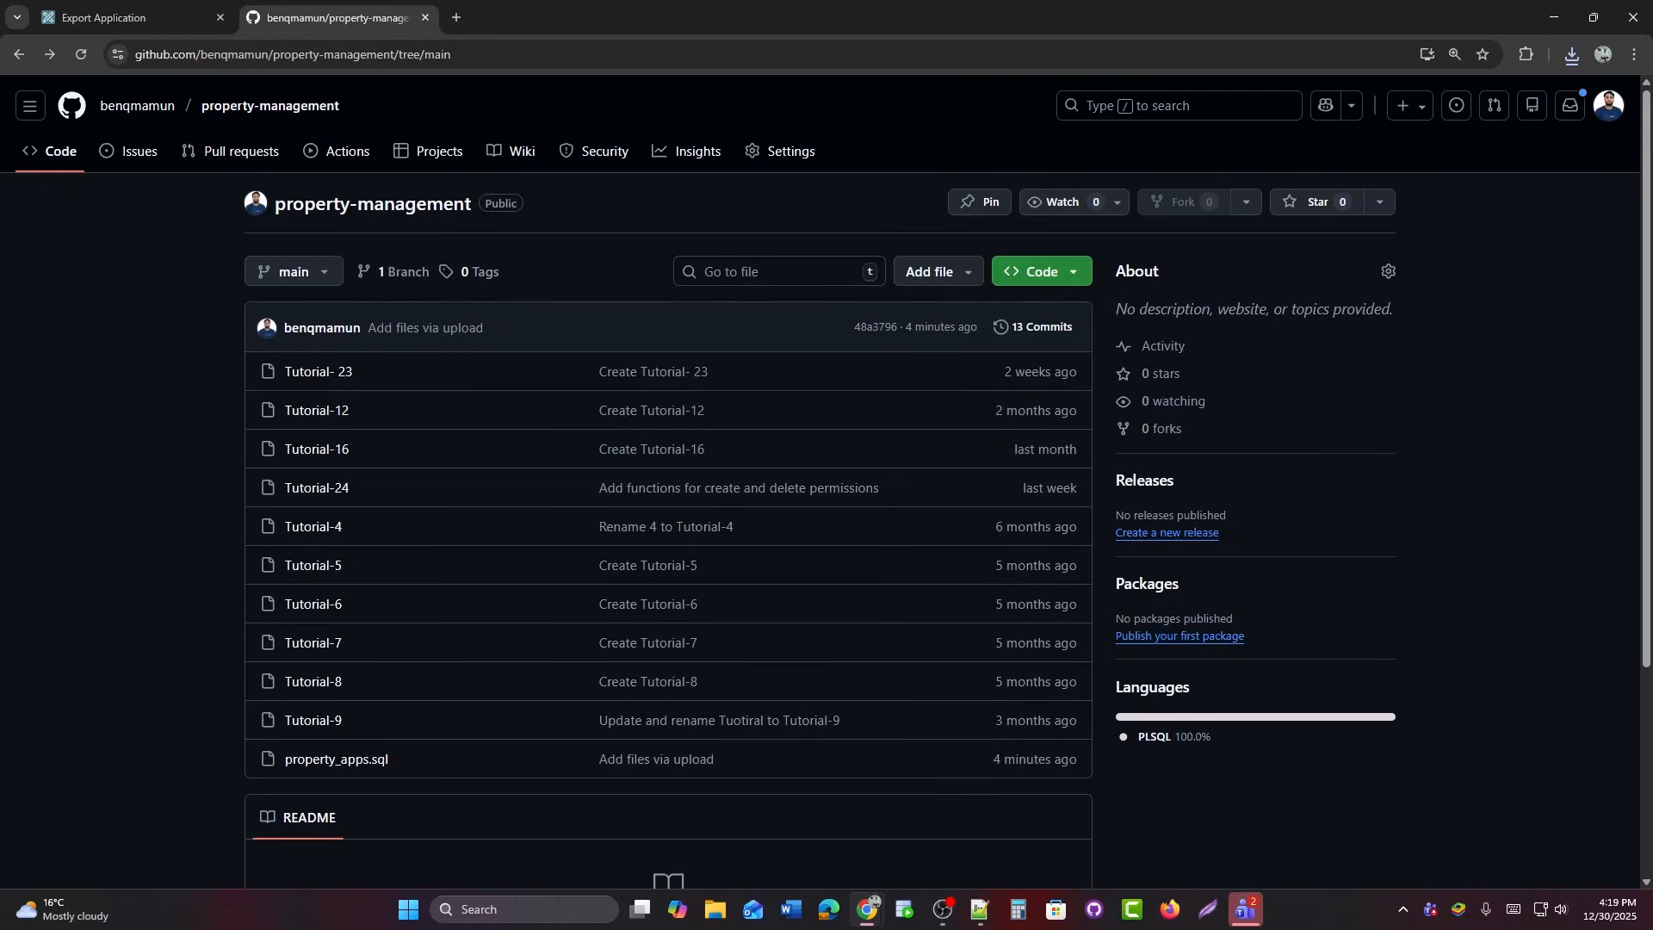
# Download property_apps.sql from the property-management GitHub repository through the file's ... menu.
pyautogui.moveTo(107, 733); pyautogui.dragTo(513, 733)
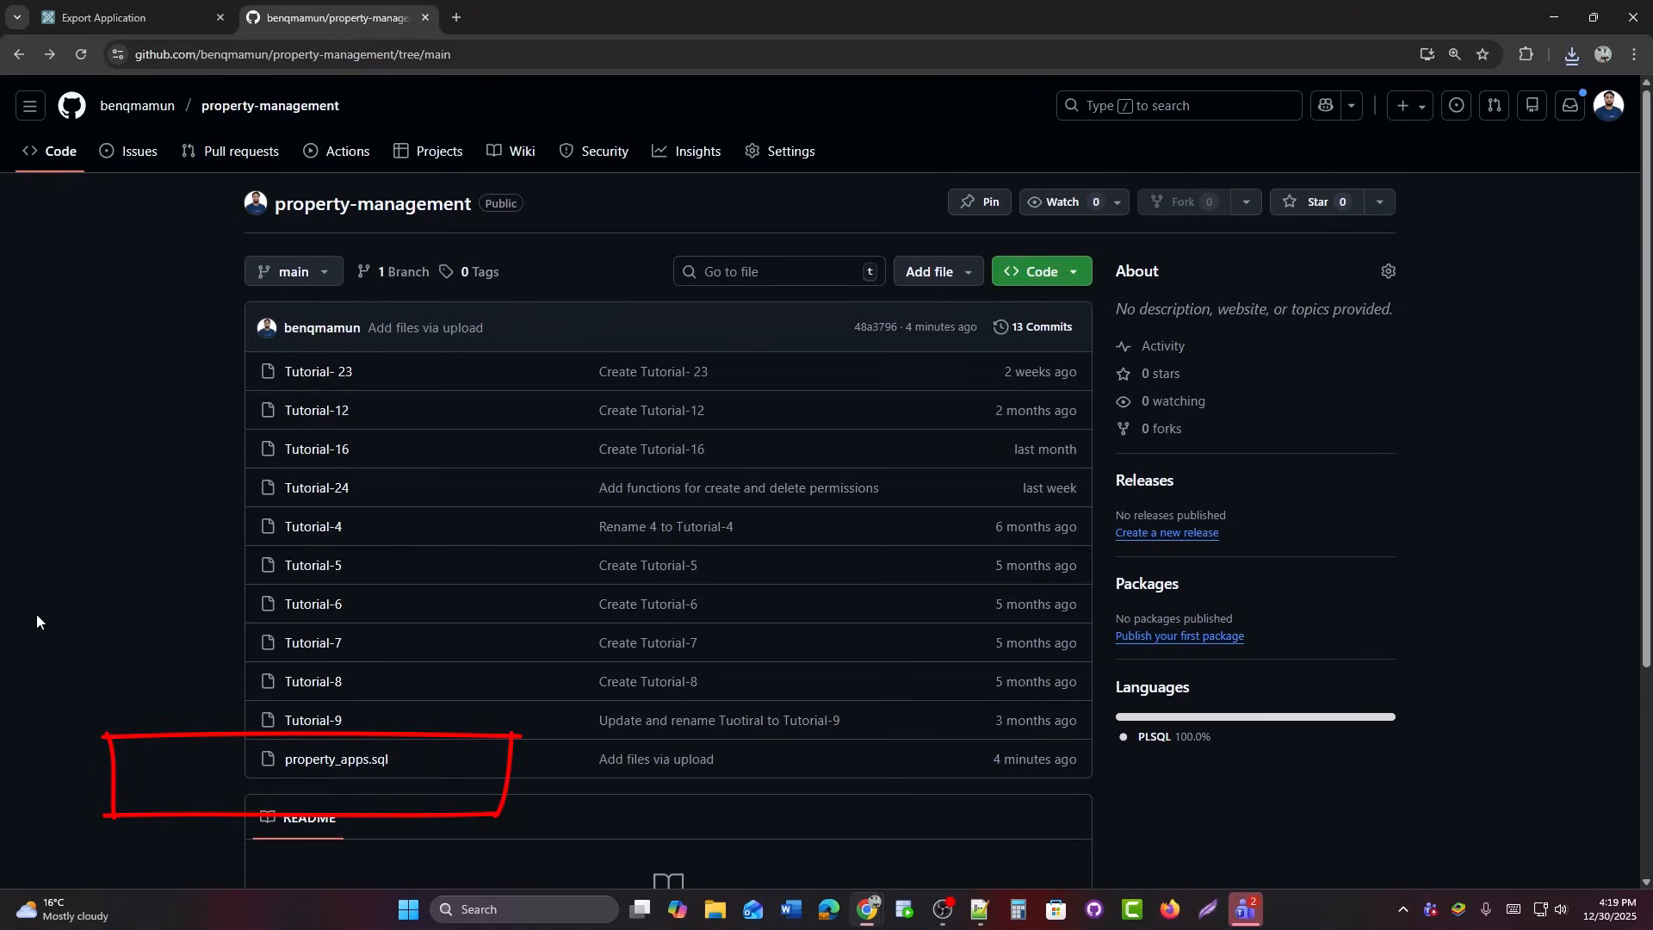
pyautogui.click(300, 765)
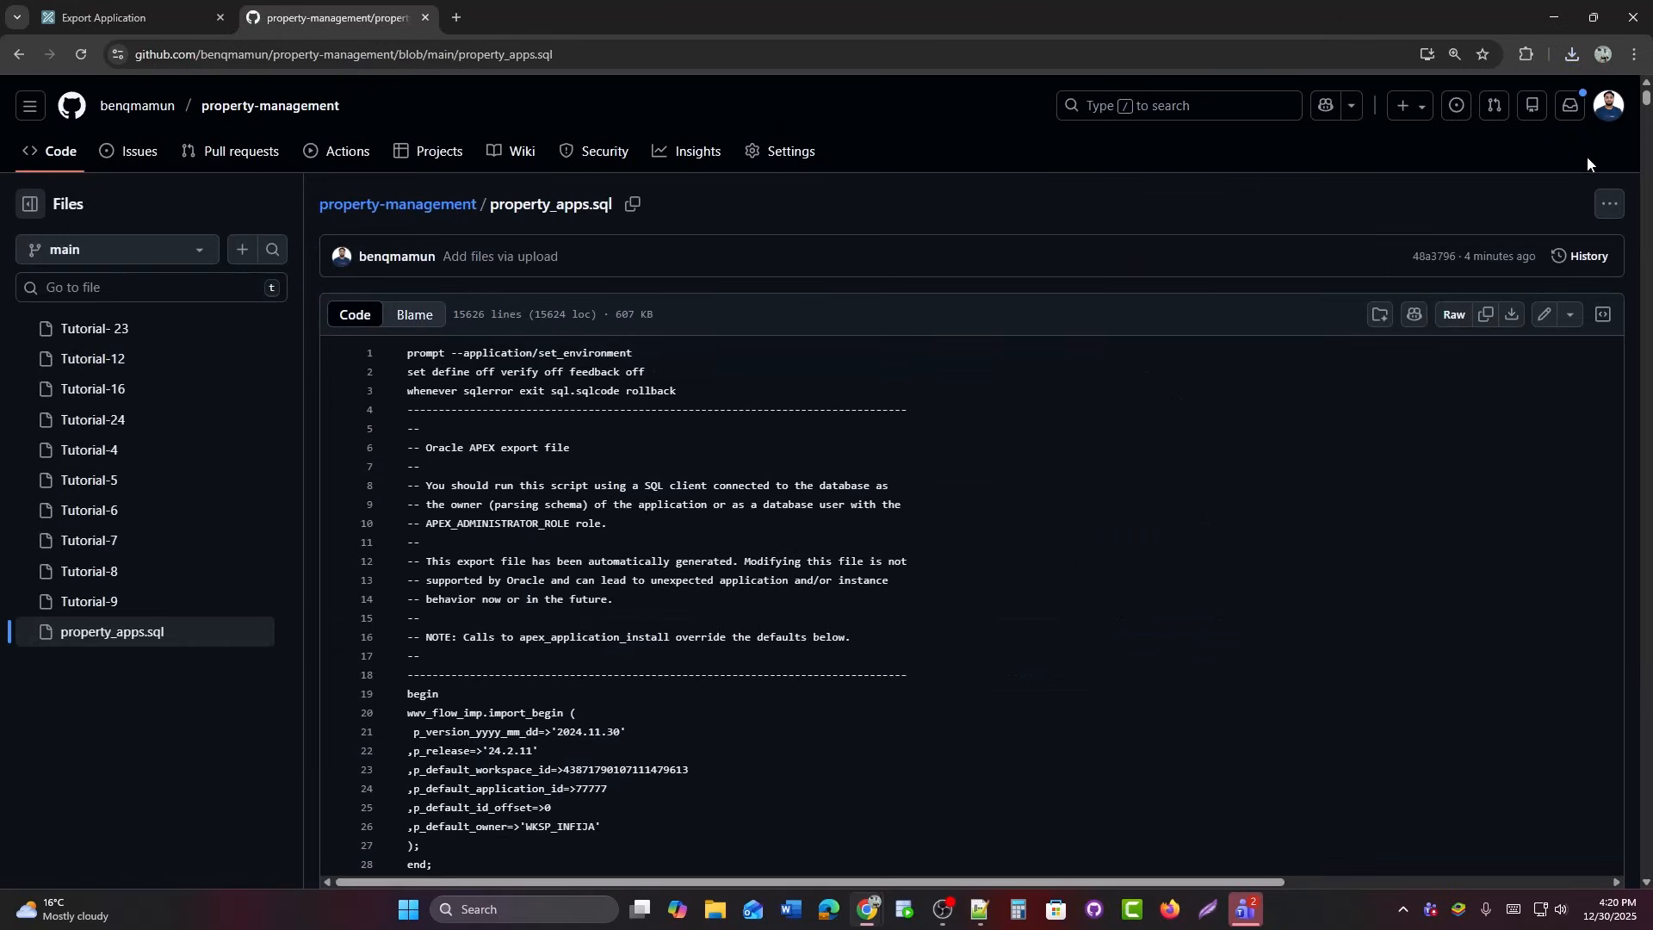
pyautogui.click(1610, 204)
pyautogui.click(1443, 276)
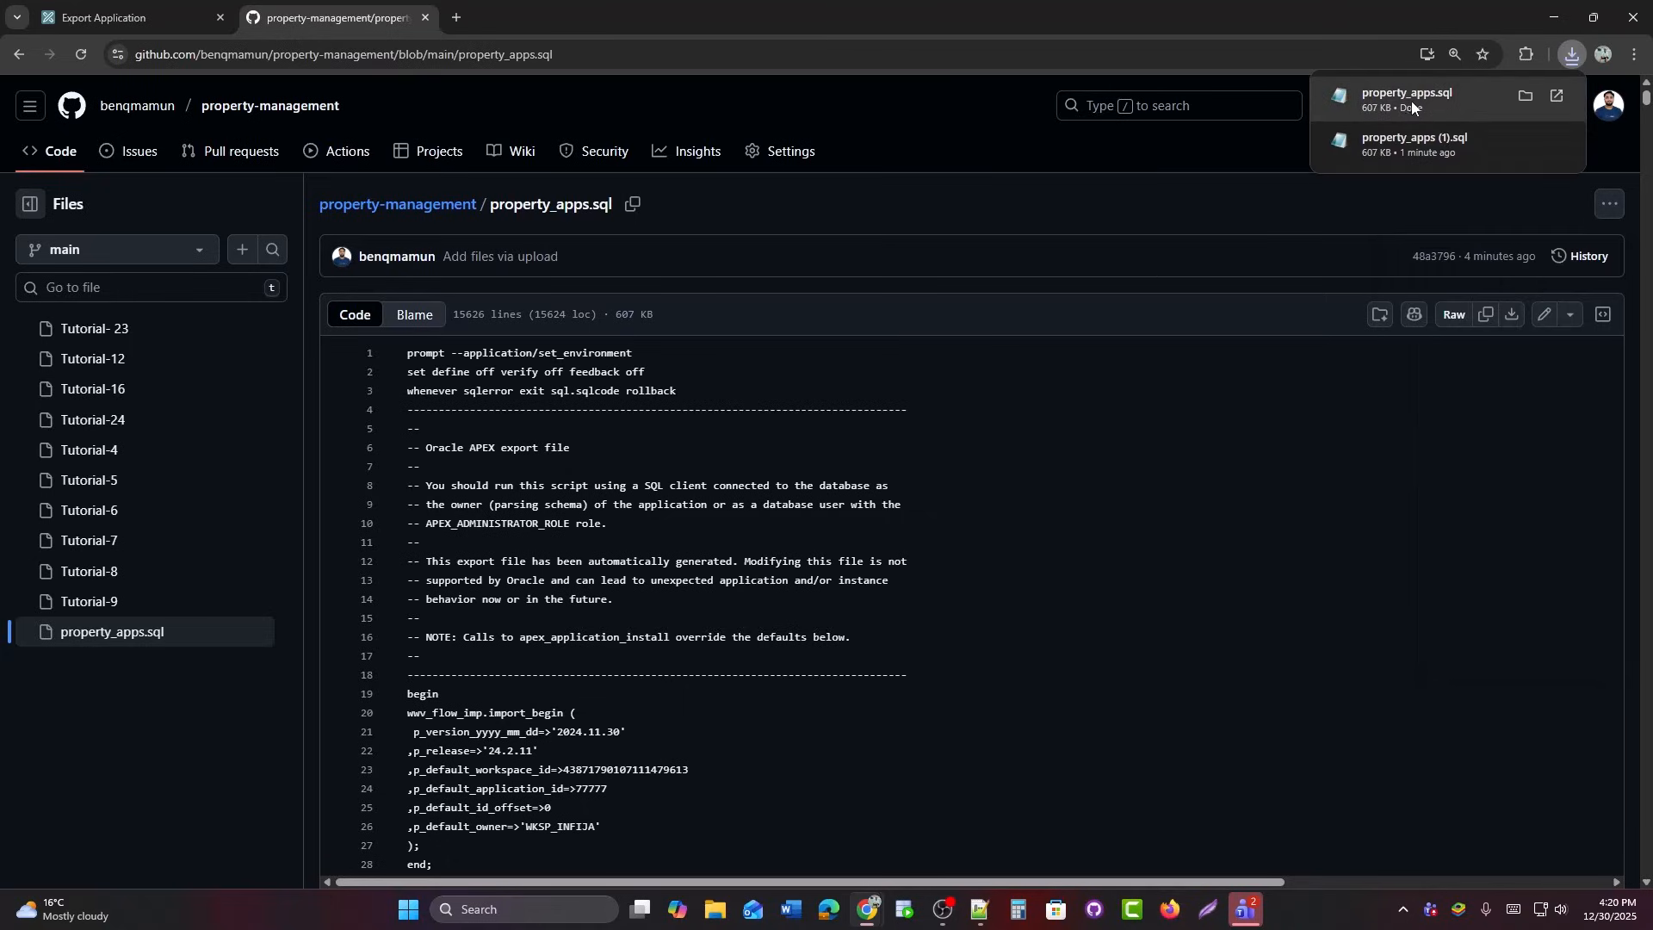
pyautogui.moveTo(766, 4); pyautogui.dragTo(570, 134)
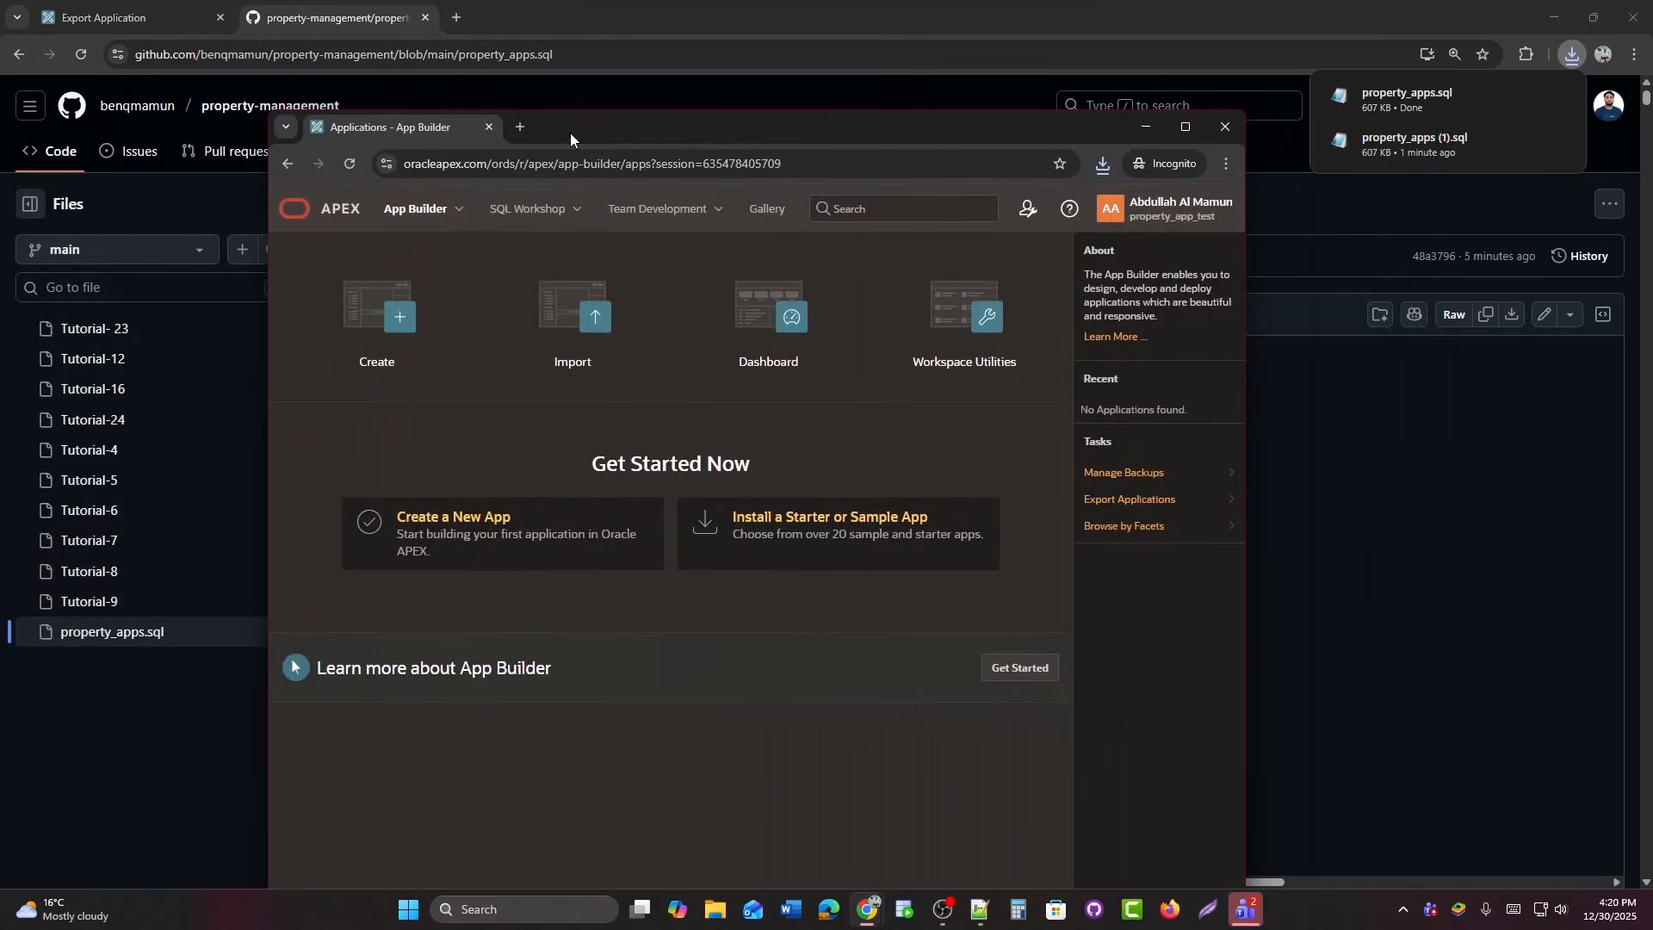
# Check the test workspace's database objects in SQL Workshop, then go to App Builder.
pyautogui.click(577, 223)
pyautogui.click(510, 252)
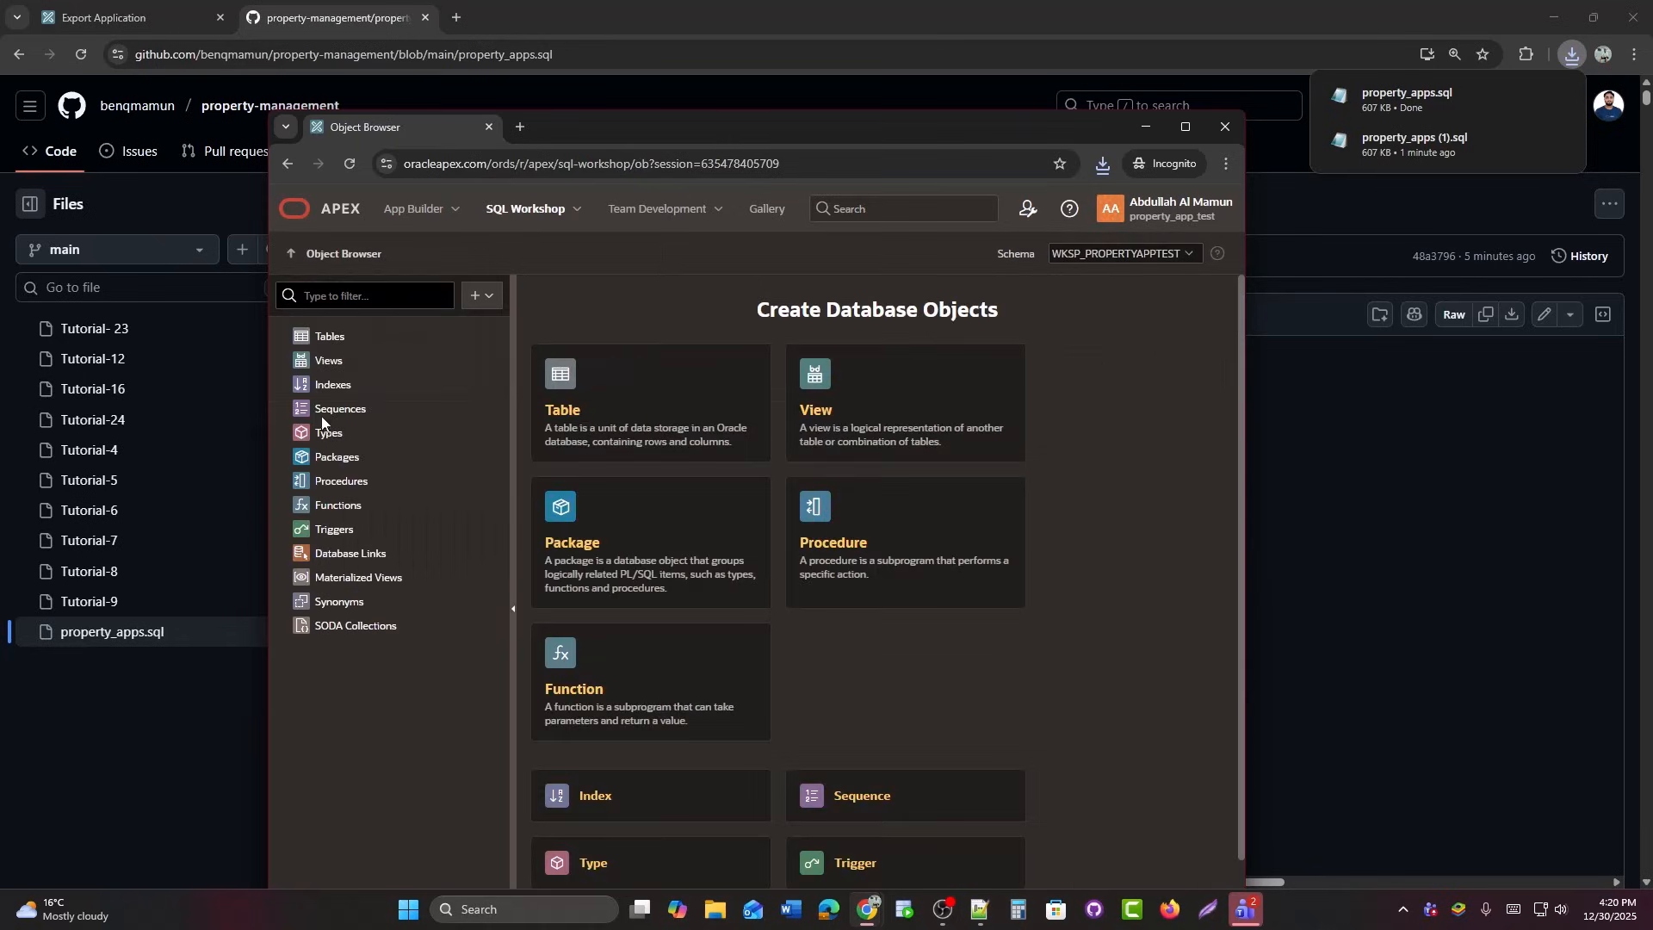
pyautogui.click(456, 211)
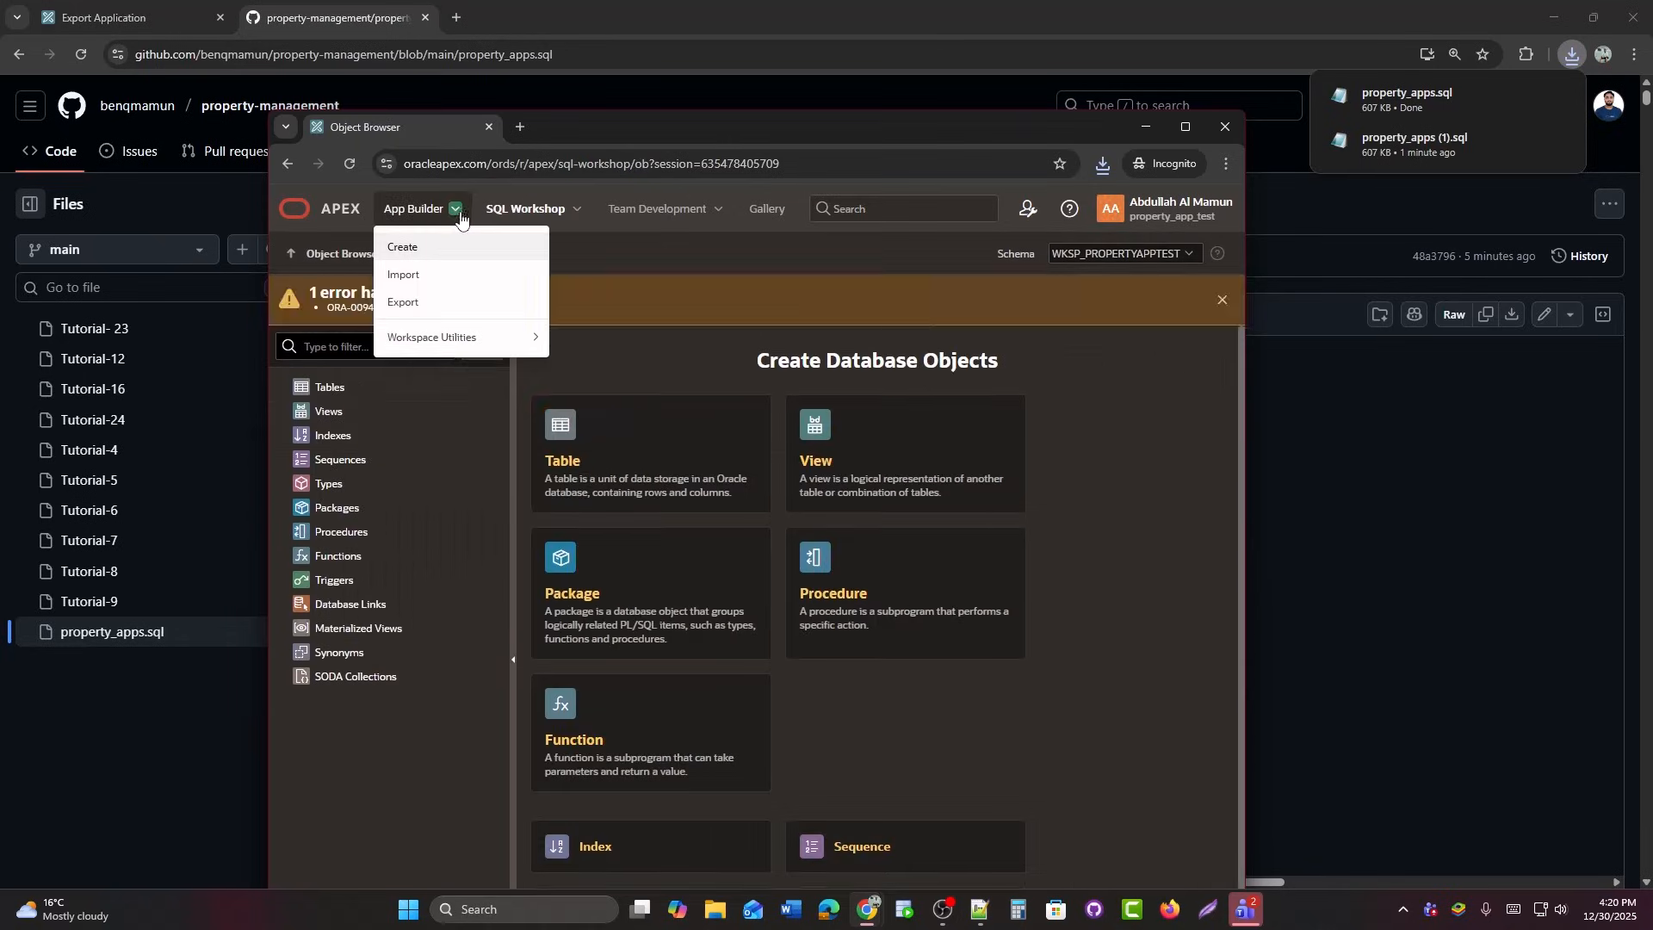
pyautogui.click(398, 212)
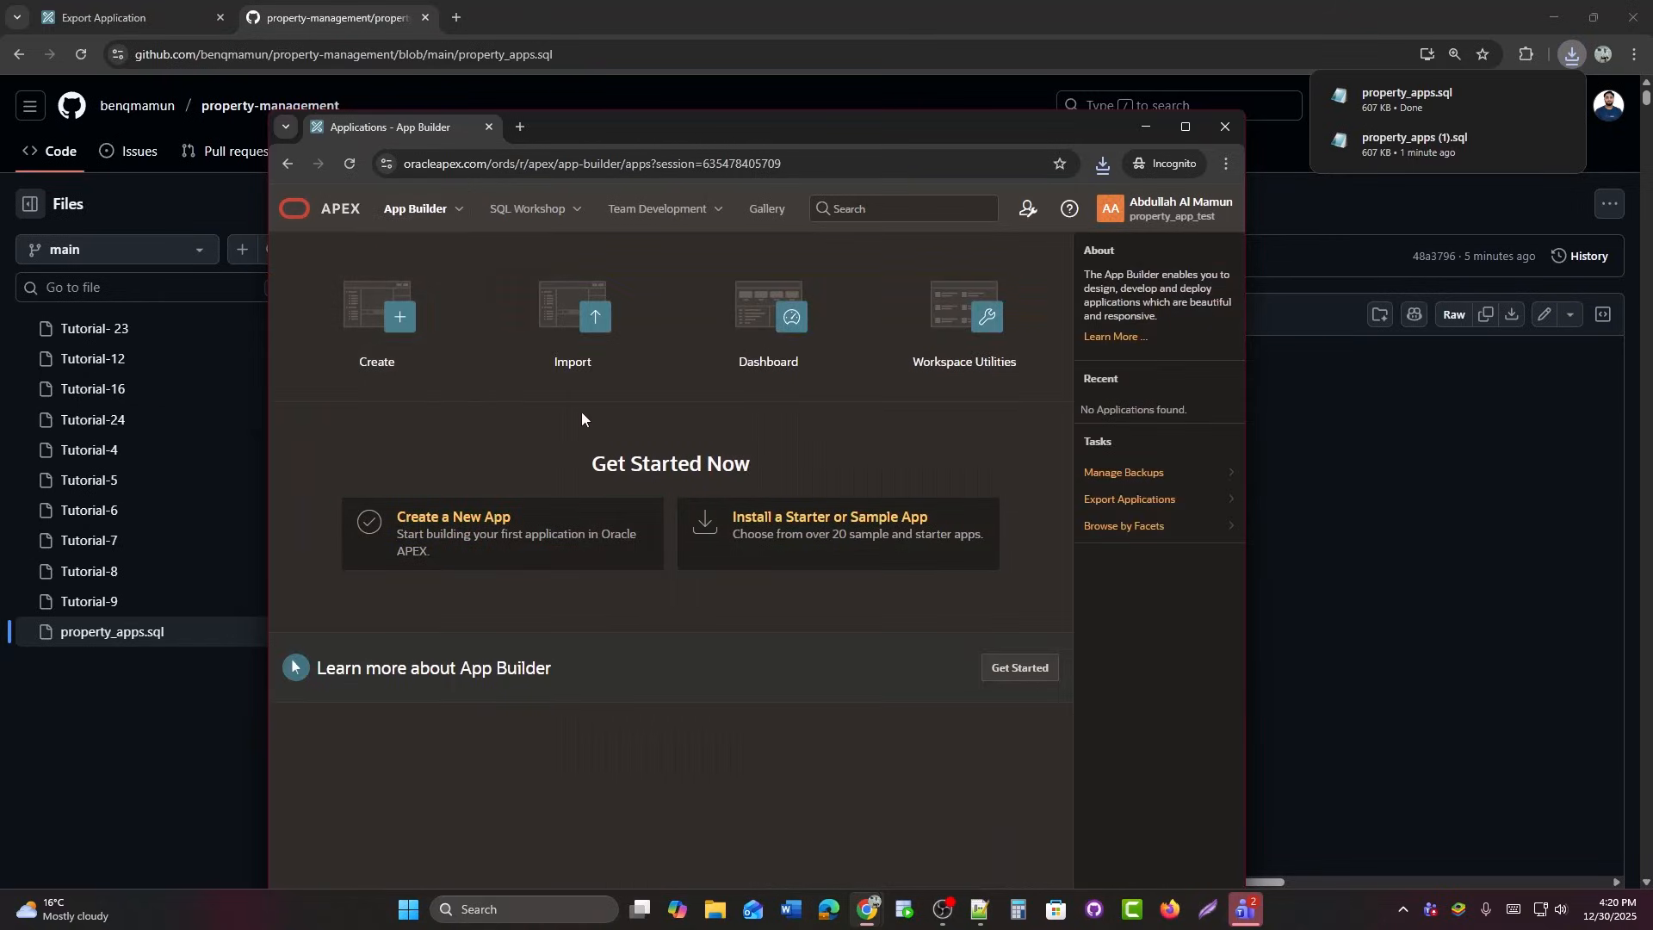
# Drop property_apps.sql from recent downloads into Import and continue to installation.
pyautogui.click(588, 322)
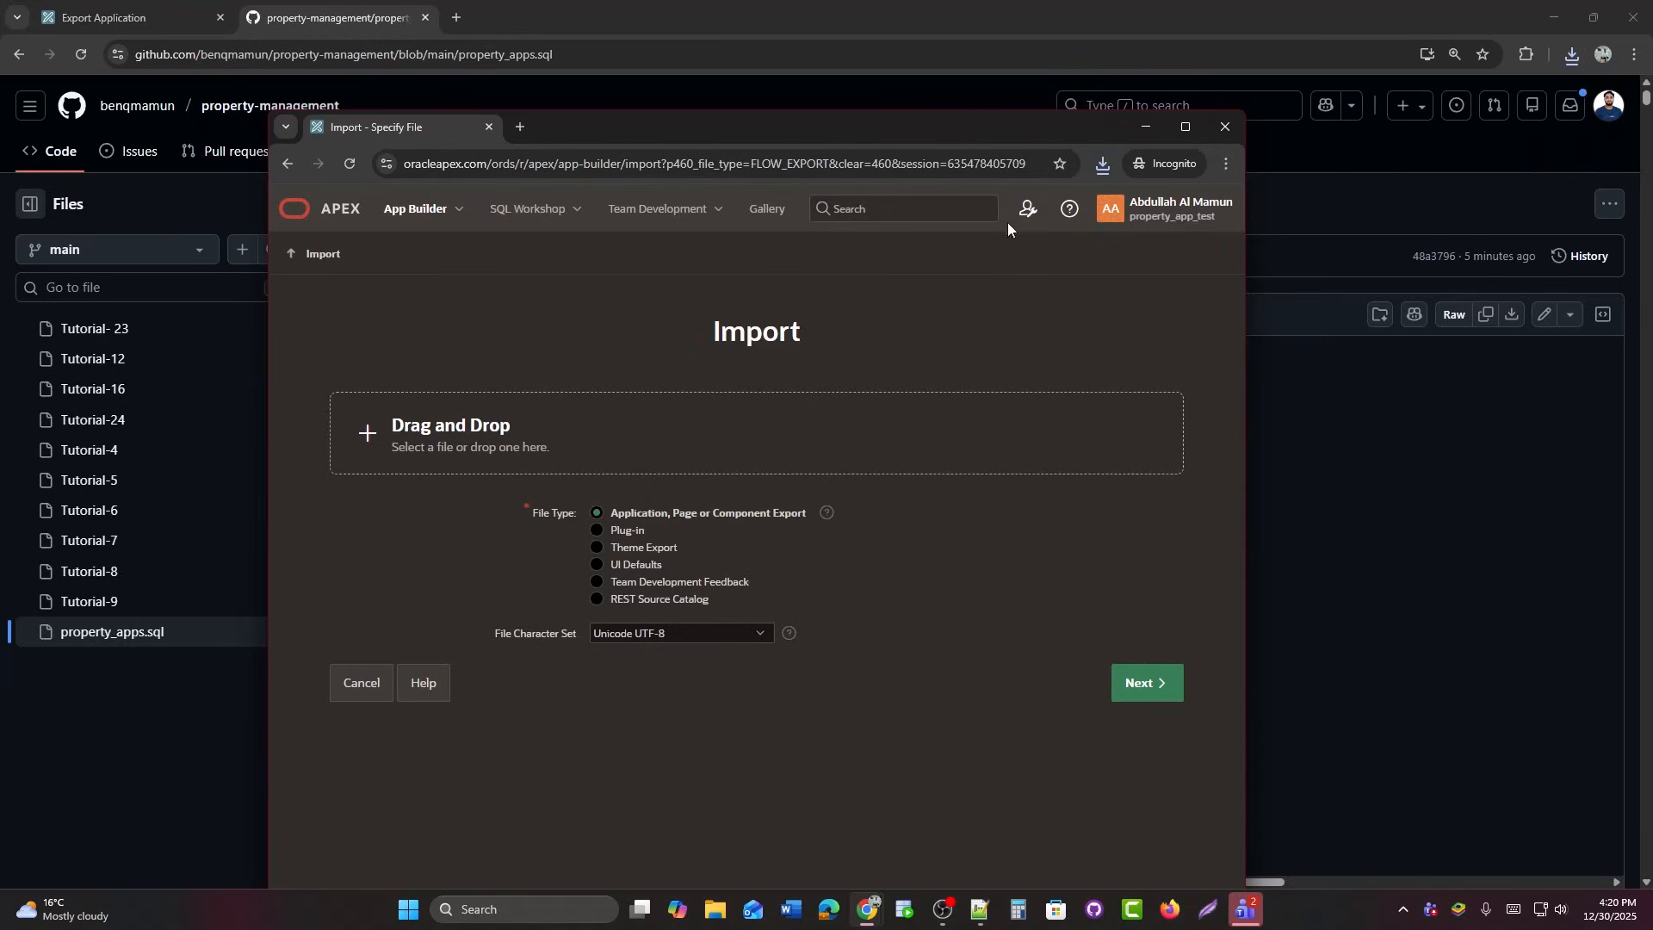
pyautogui.click(1179, 131)
pyautogui.click(1511, 53)
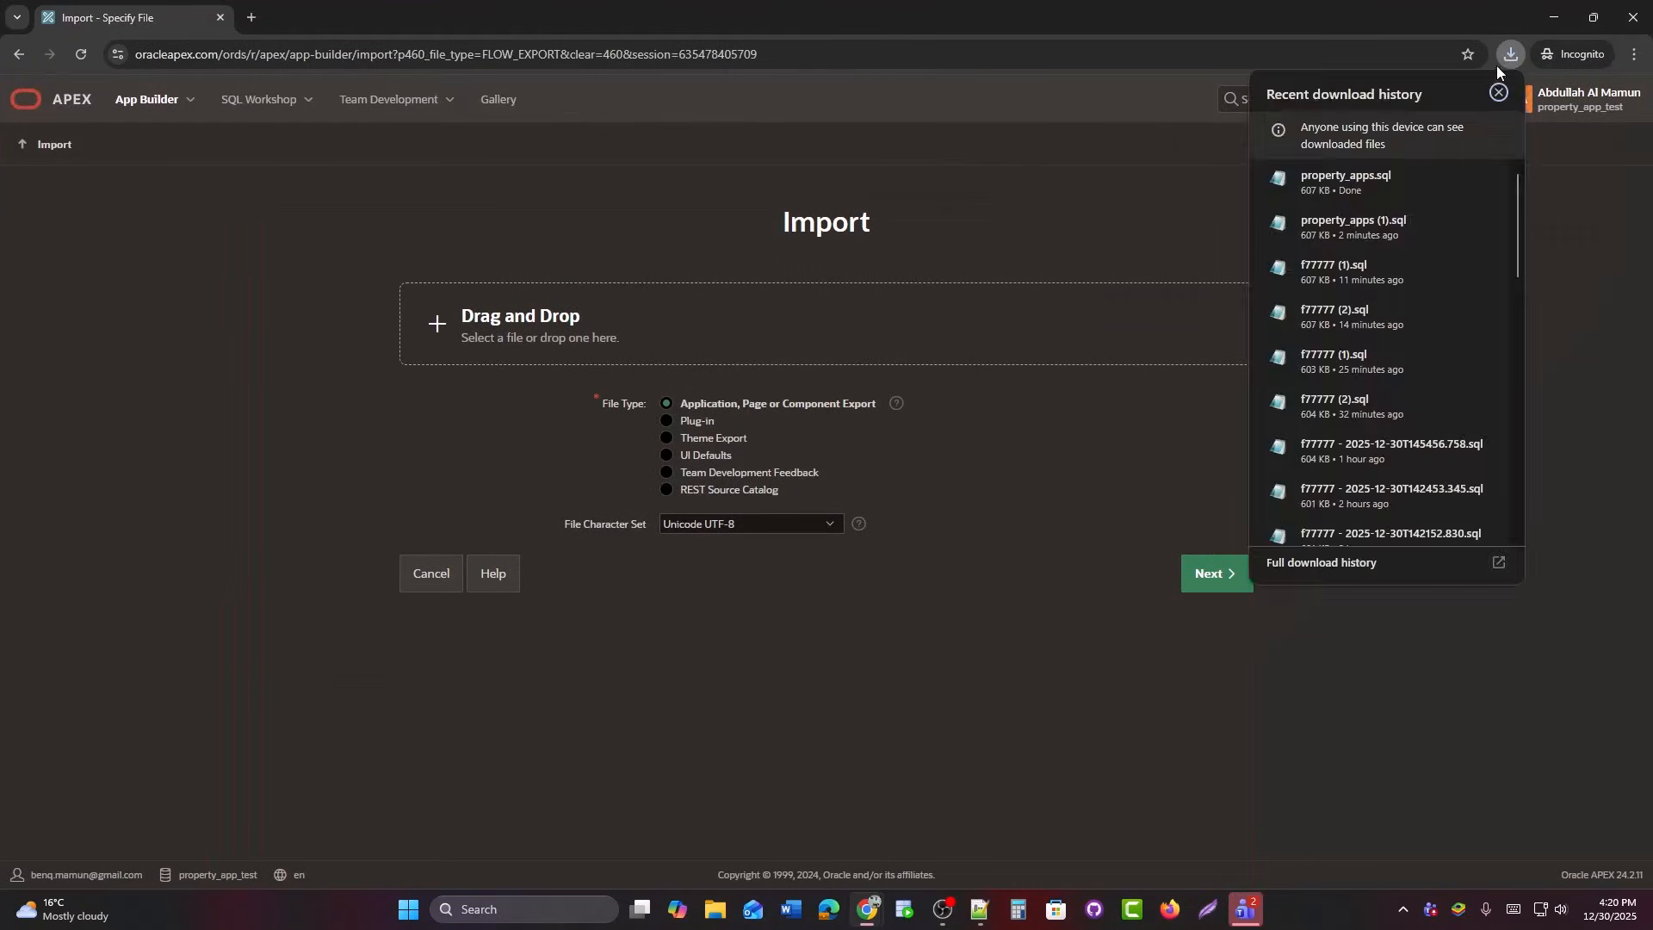
pyautogui.moveTo(1331, 184); pyautogui.dragTo(728, 331)
pyautogui.click(799, 643)
pyautogui.click(1210, 574)
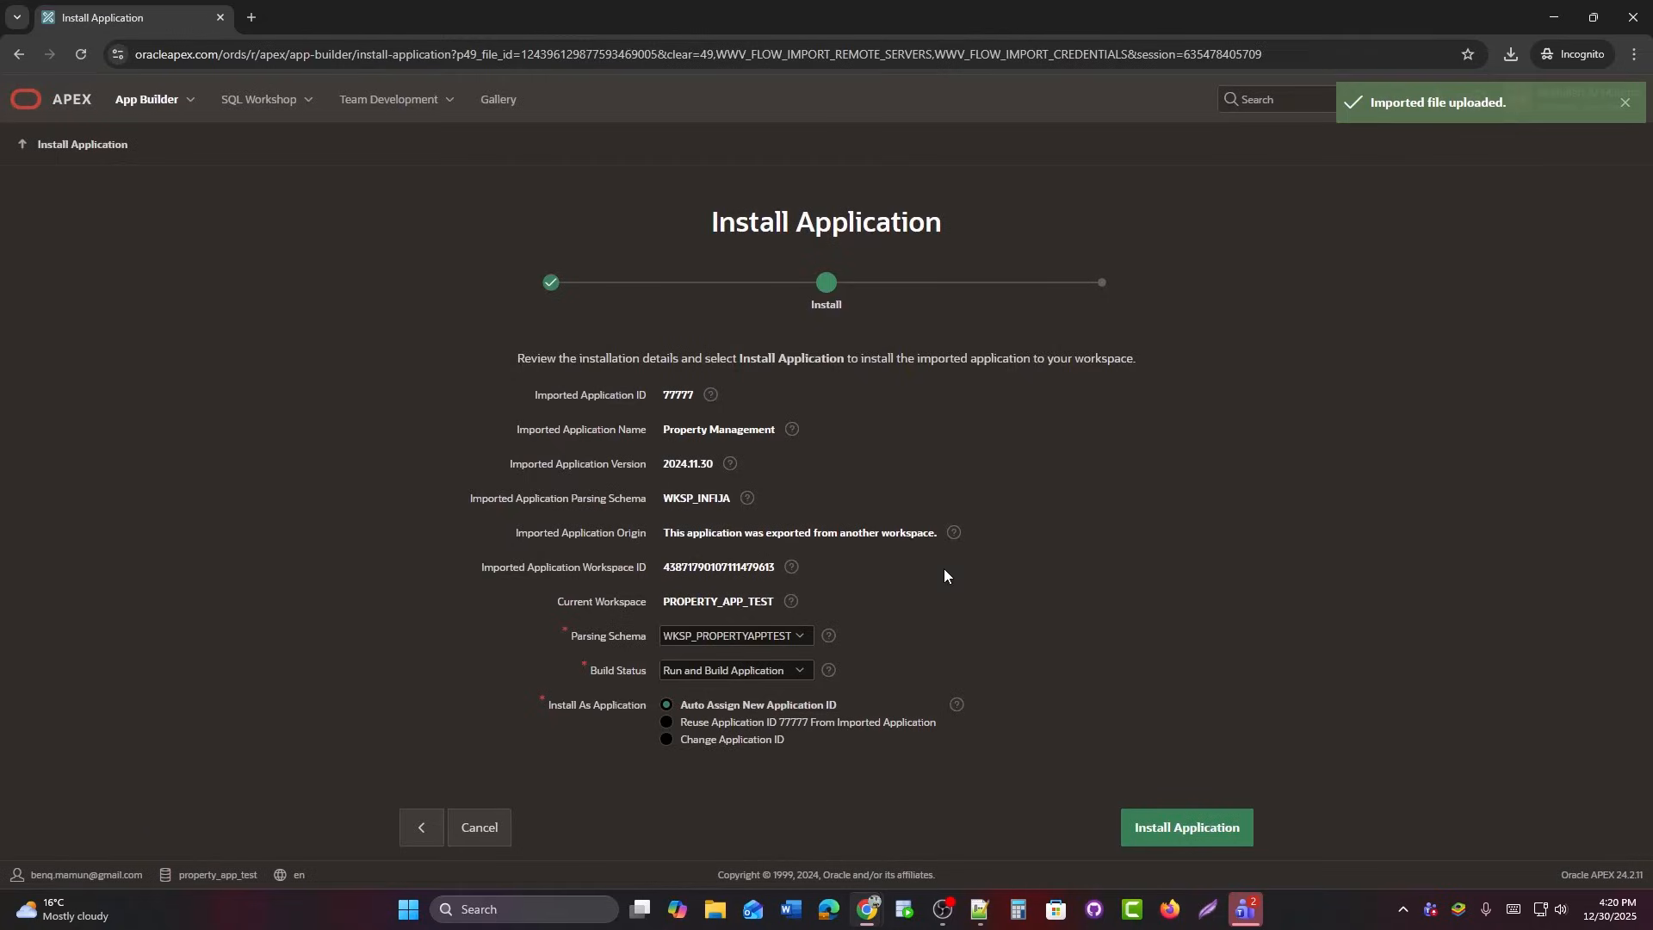
# Install Property Management as application 77777 with its supporting objects, then run it.
pyautogui.click(1209, 835)
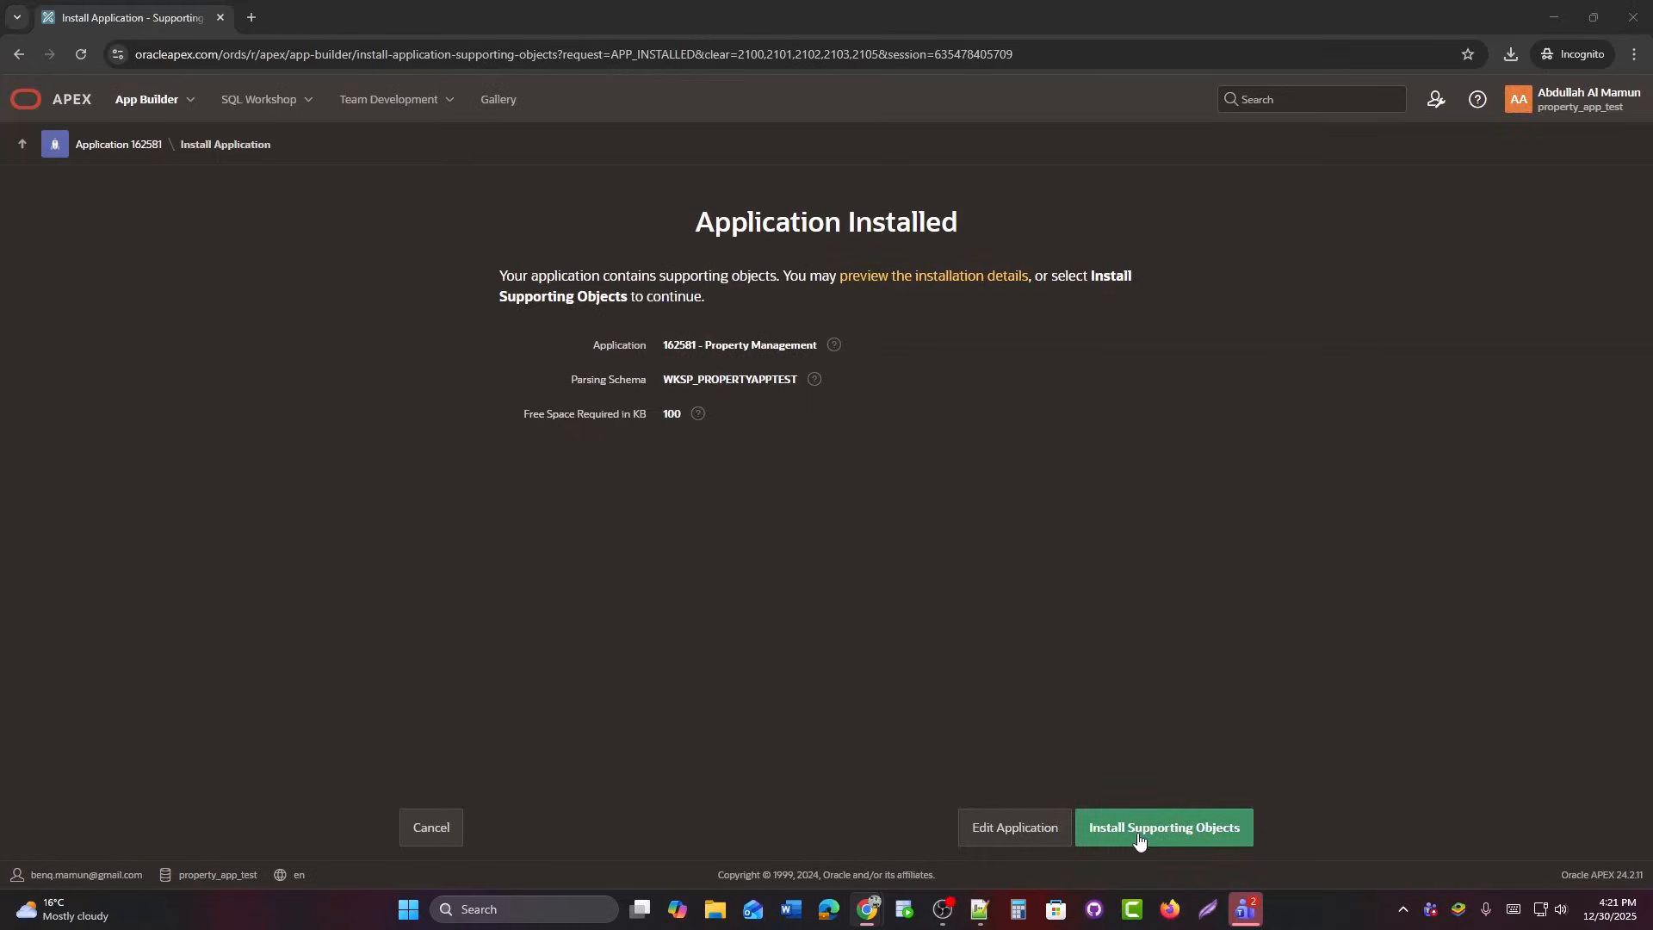
pyautogui.click(1139, 839)
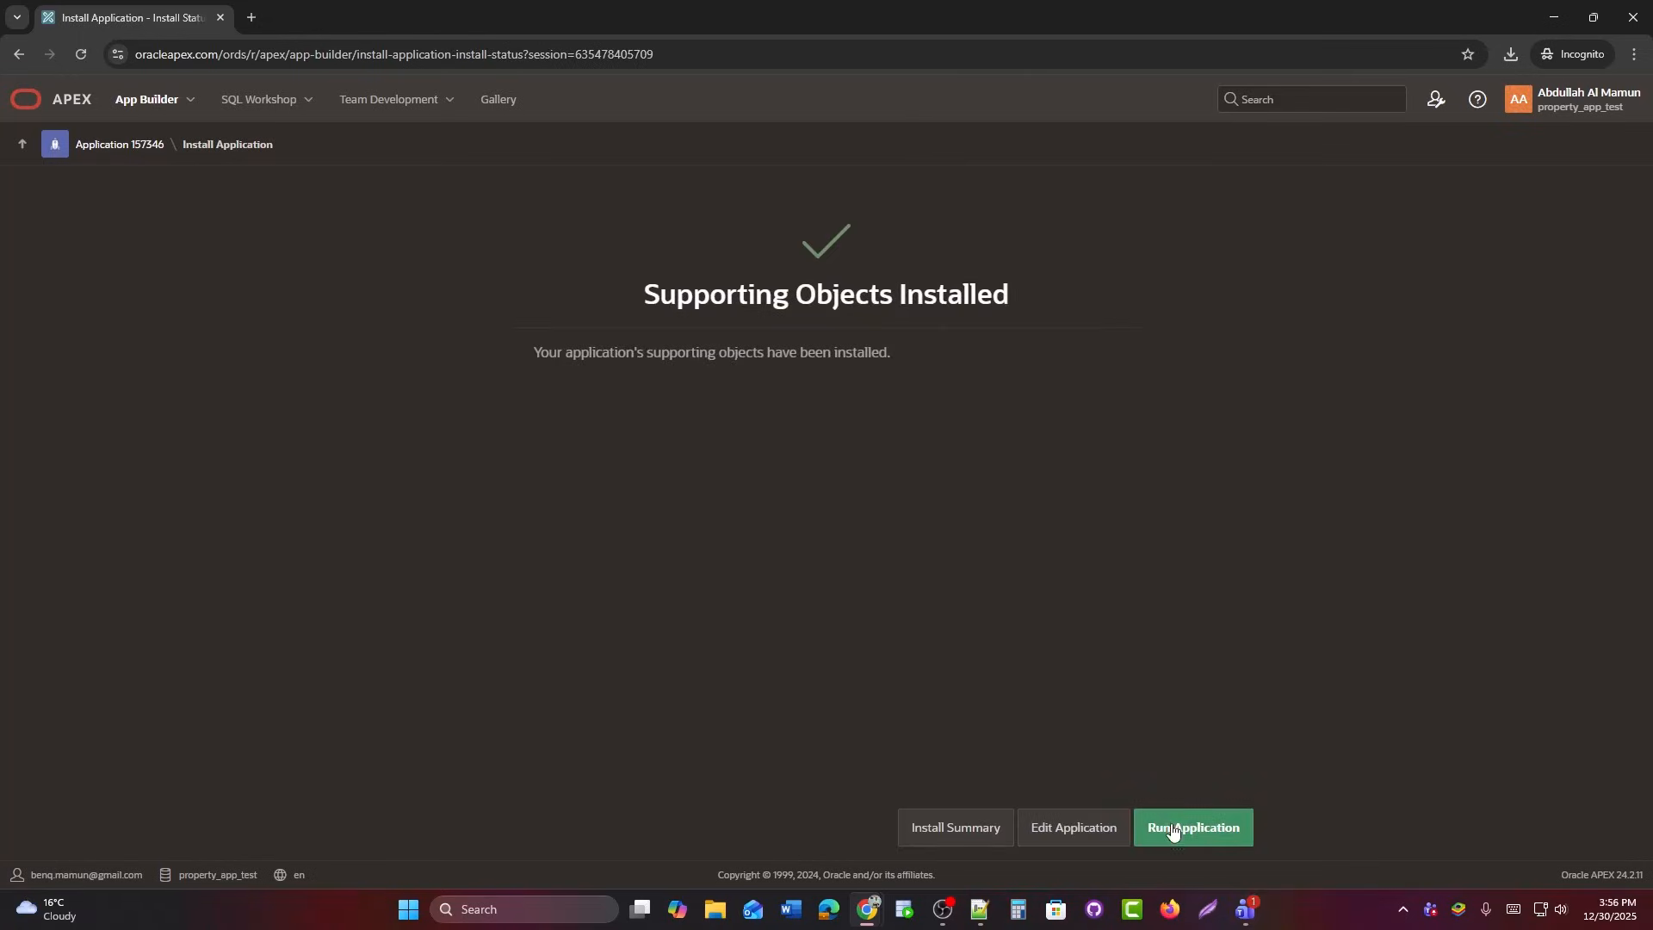
pyautogui.click(1174, 826)
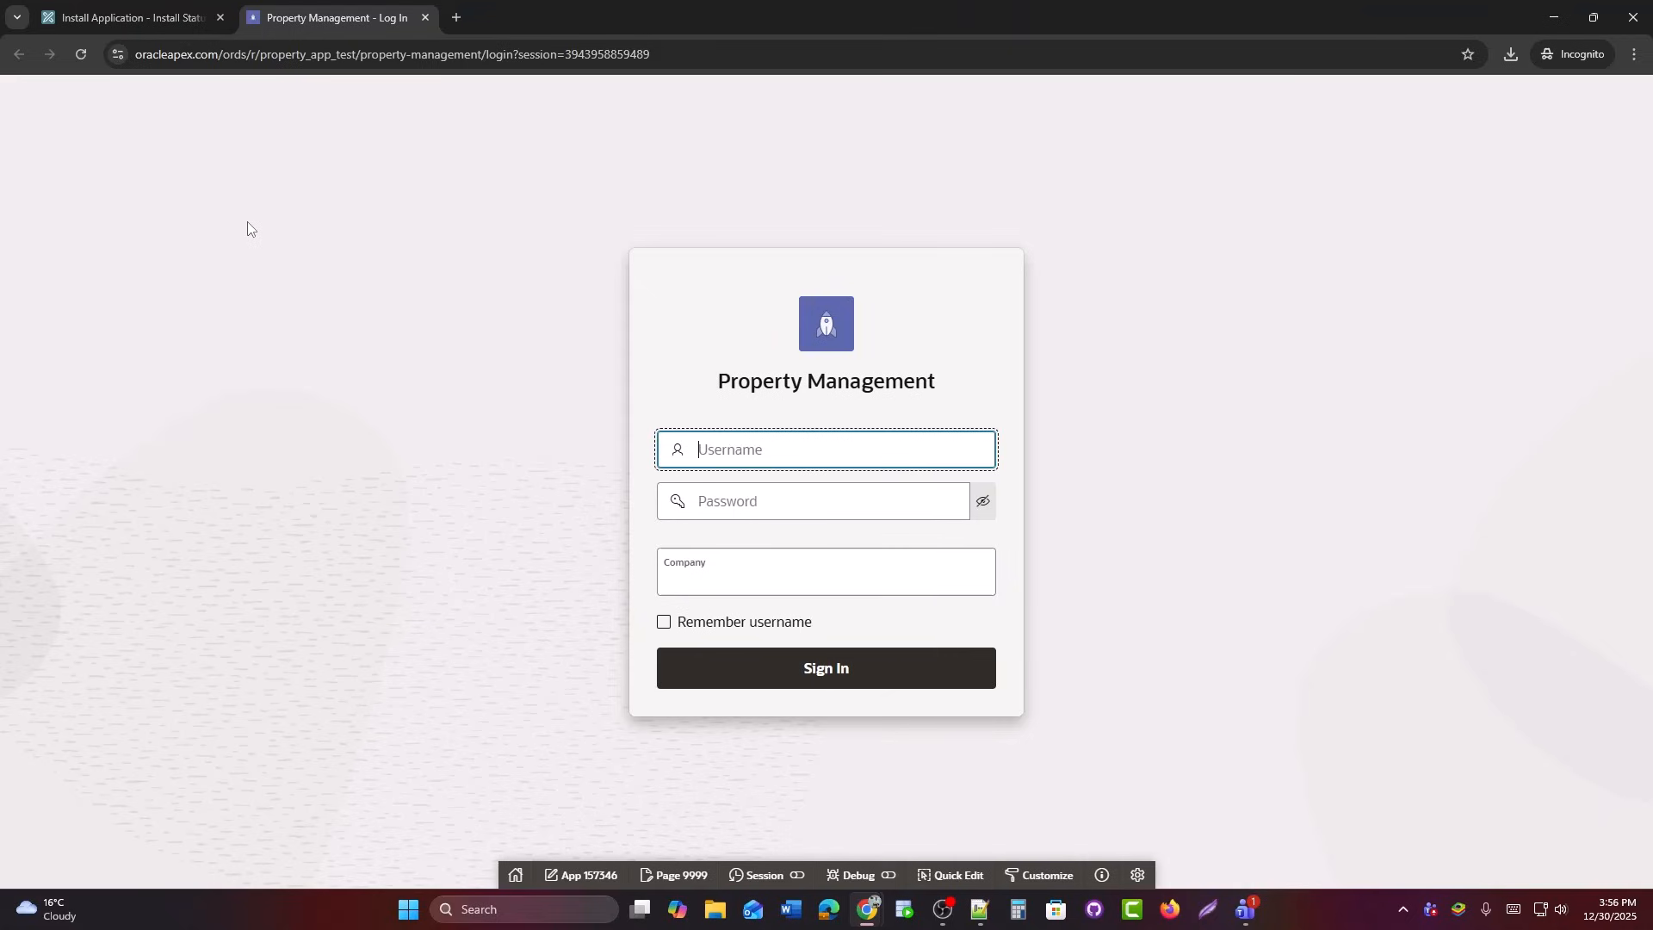
# Open SQL Workshop's Object Browser in a new browser tab.
pyautogui.click(126, 18)
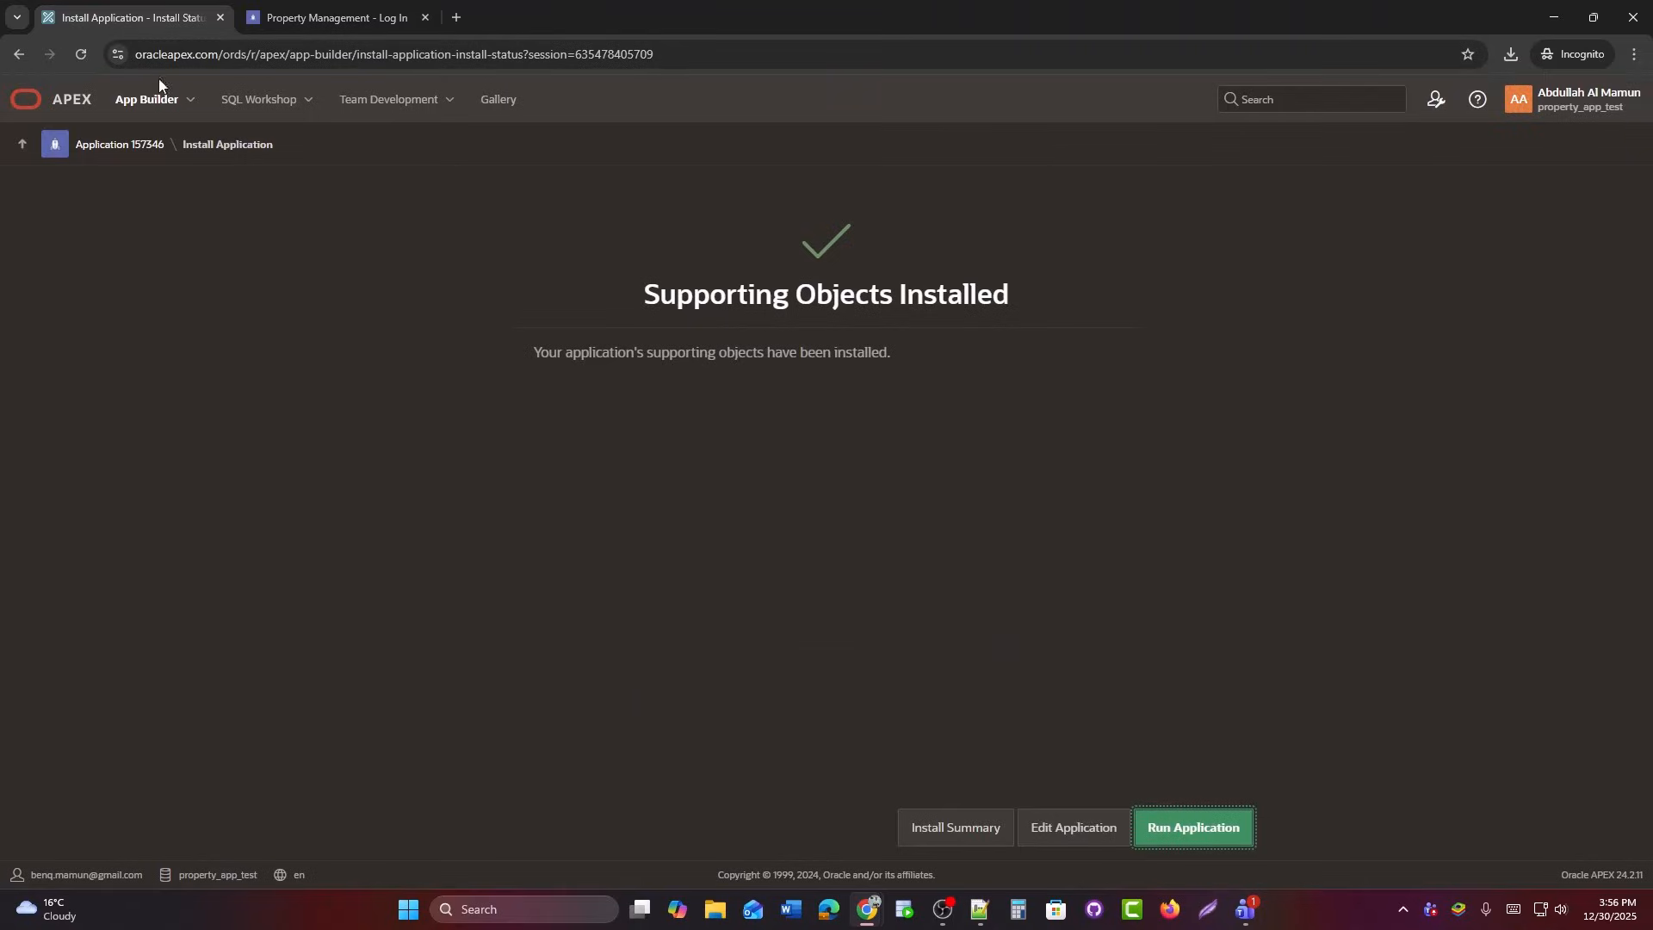
pyautogui.click(306, 100)
pyautogui.rightClick(255, 154)
pyautogui.click(261, 157)
pyautogui.click(515, 15)
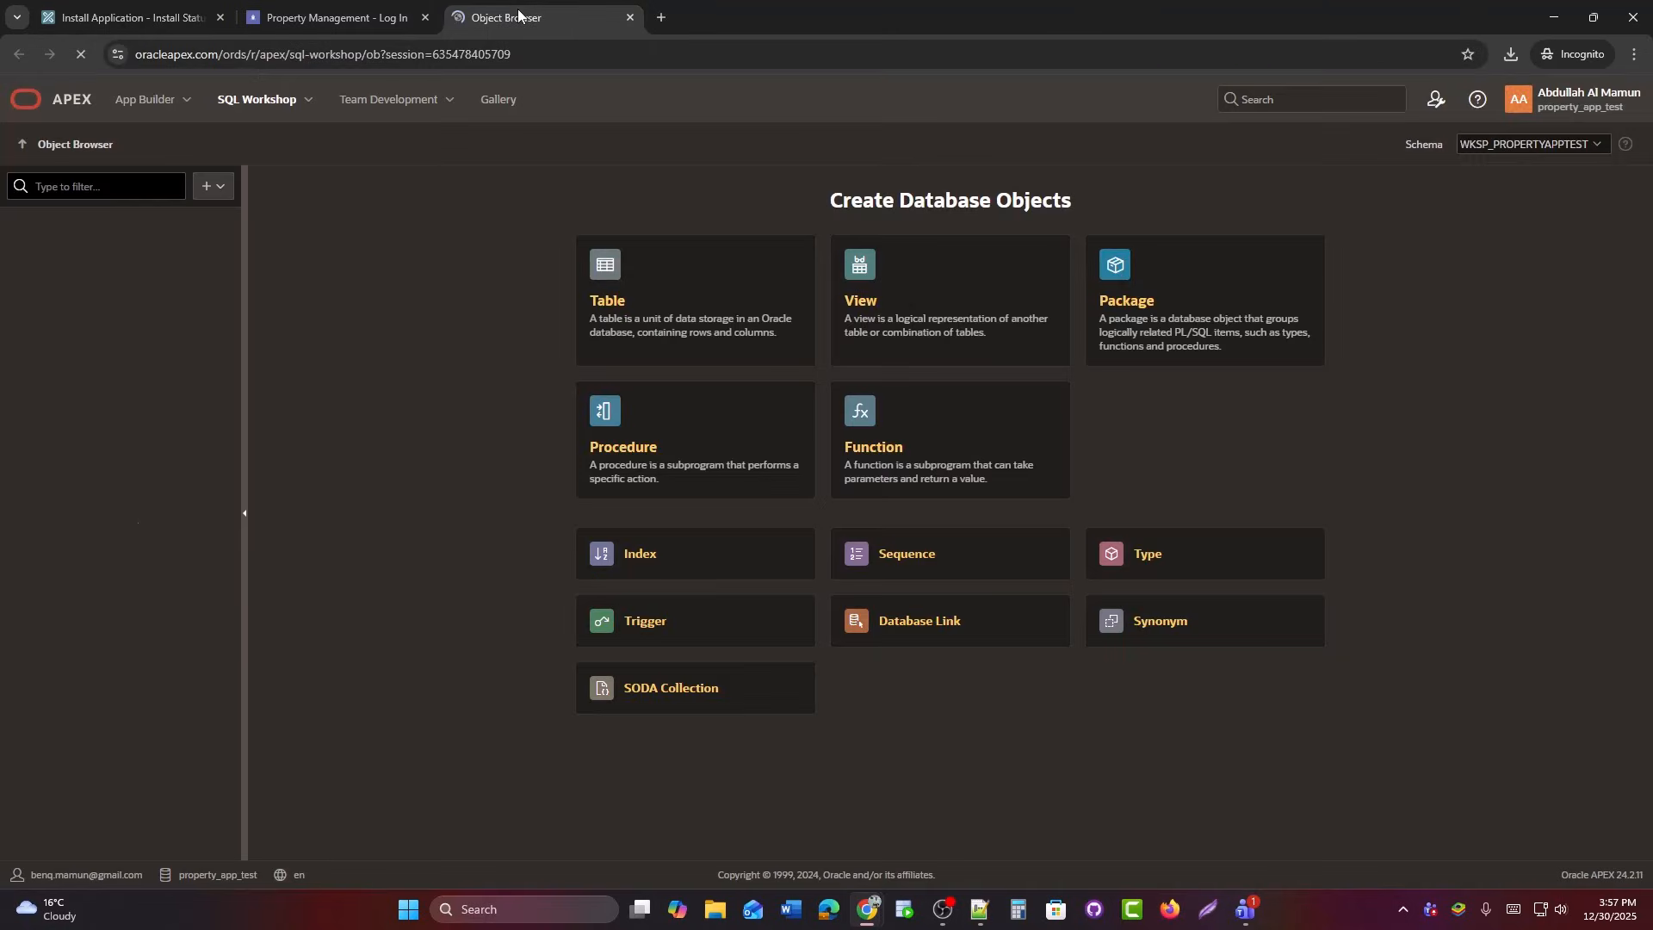
# Expand the Tables, Indexes, Sequences, Packages and Functions lists to check the installed objects.
pyautogui.click(12, 227)
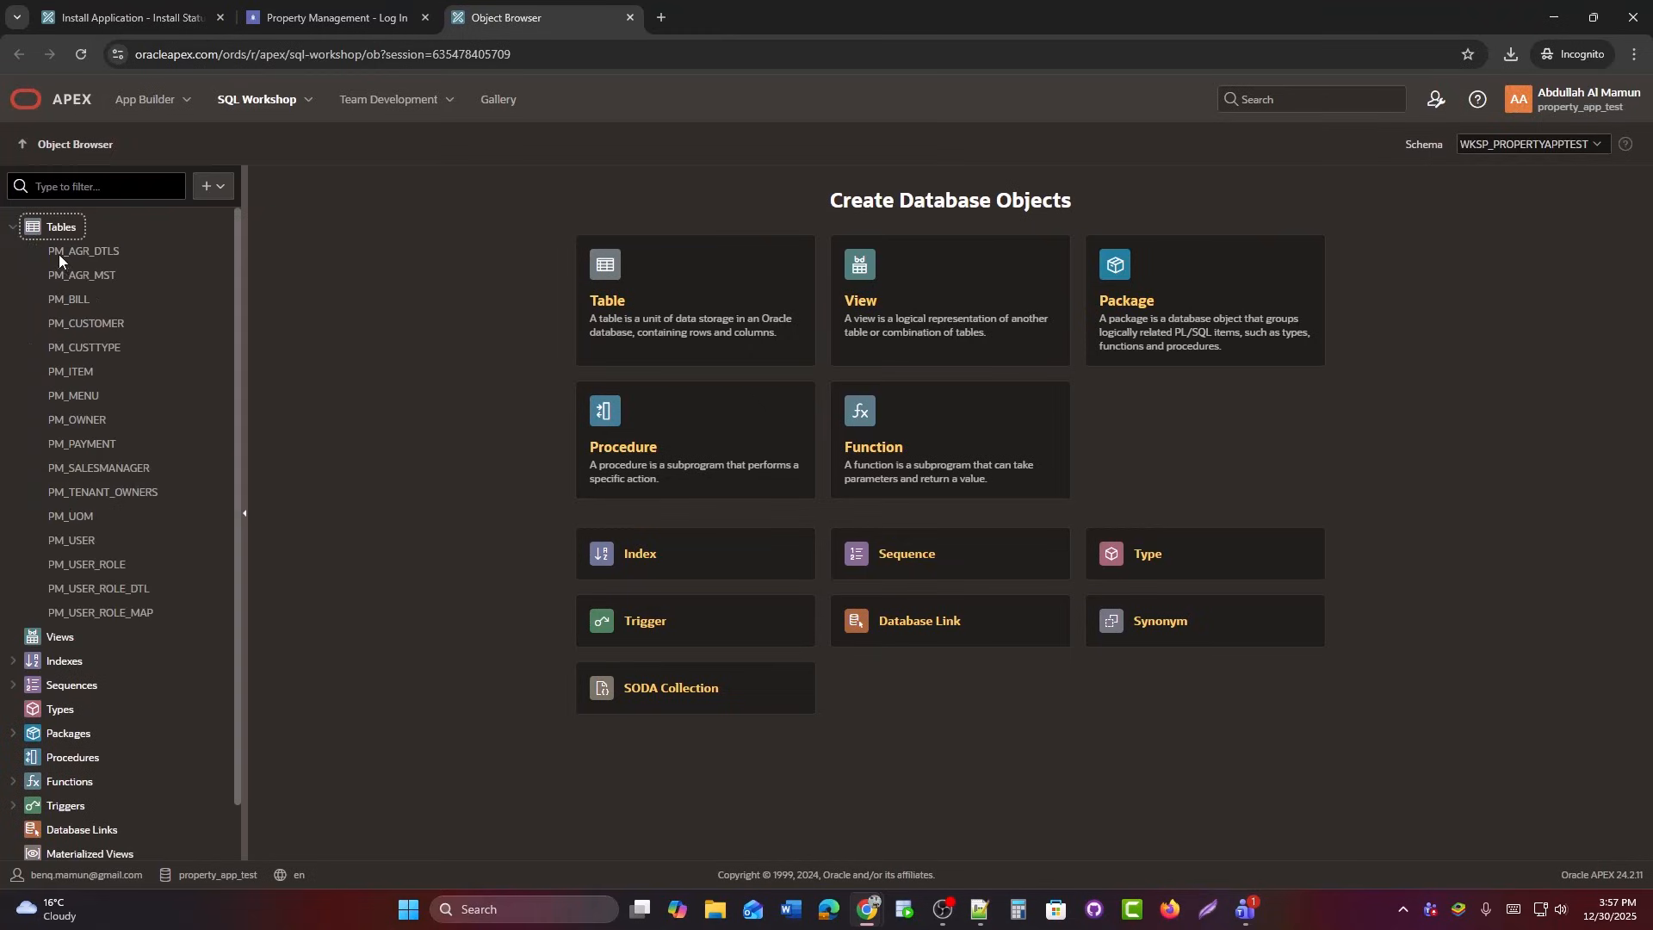
pyautogui.click(13, 661)
pyautogui.scroll(-5, 15, 671)
pyautogui.click(13, 624)
pyautogui.scroll(-5, 19, 635)
pyautogui.click(13, 666)
pyautogui.scroll(-2, 31, 676)
pyautogui.click(13, 715)
pyautogui.scroll(-2, 13, 720)
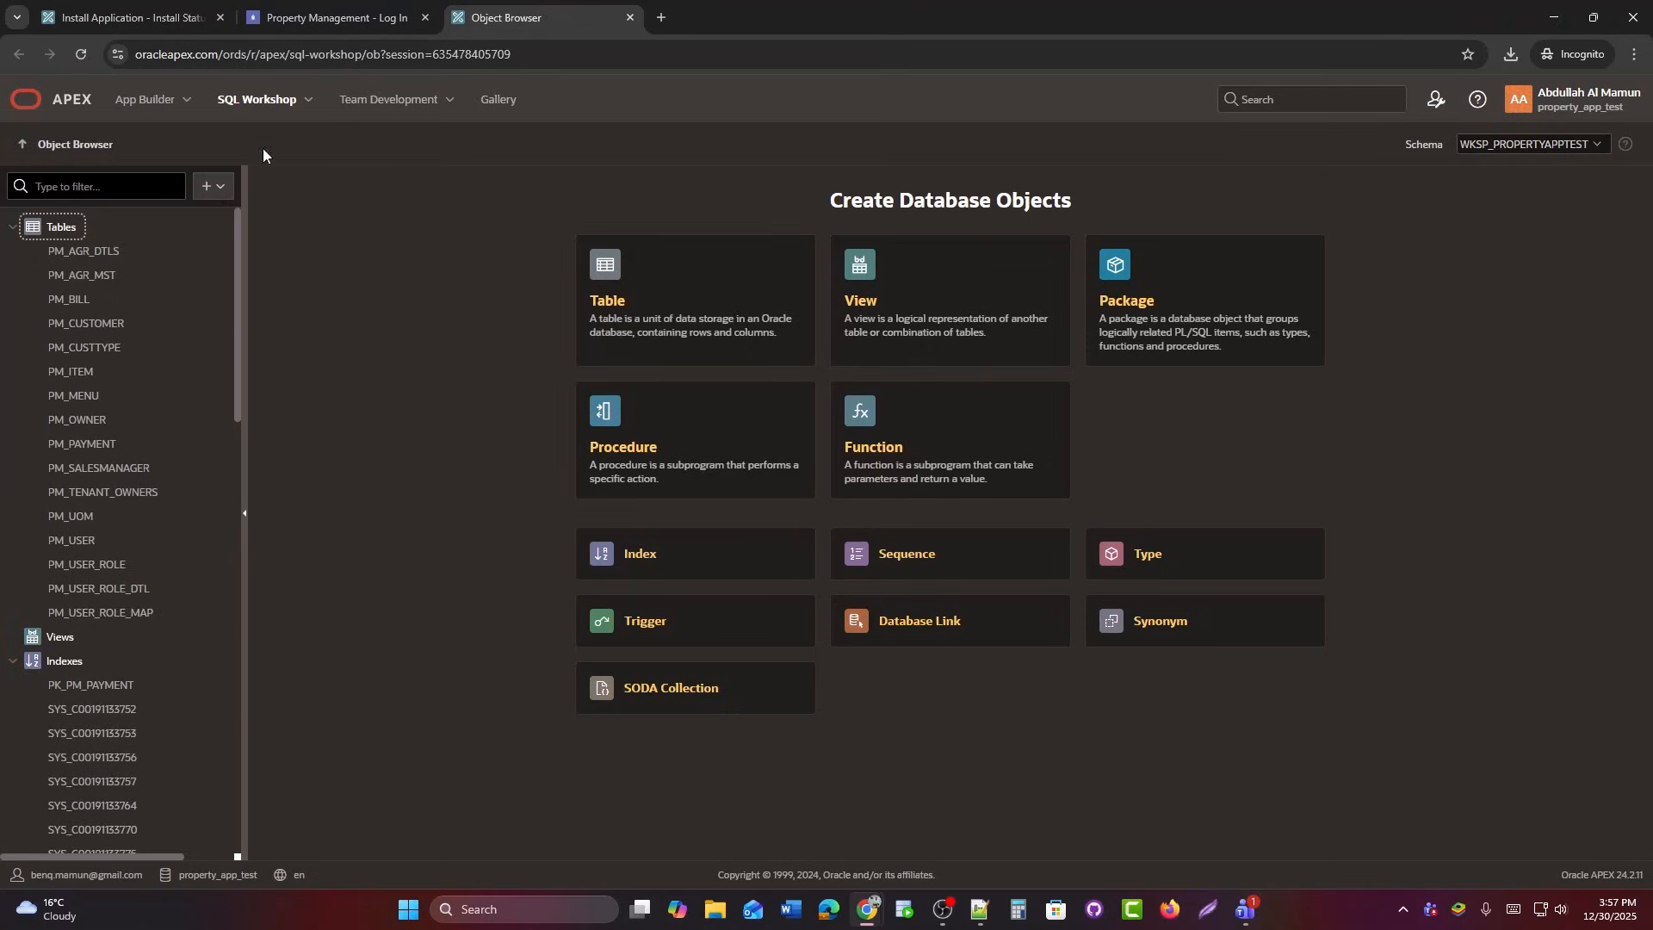
# In PM_USER's data, give row USER_NO 1 a user name and password and save it.
pyautogui.click(73, 540)
pyautogui.click(355, 234)
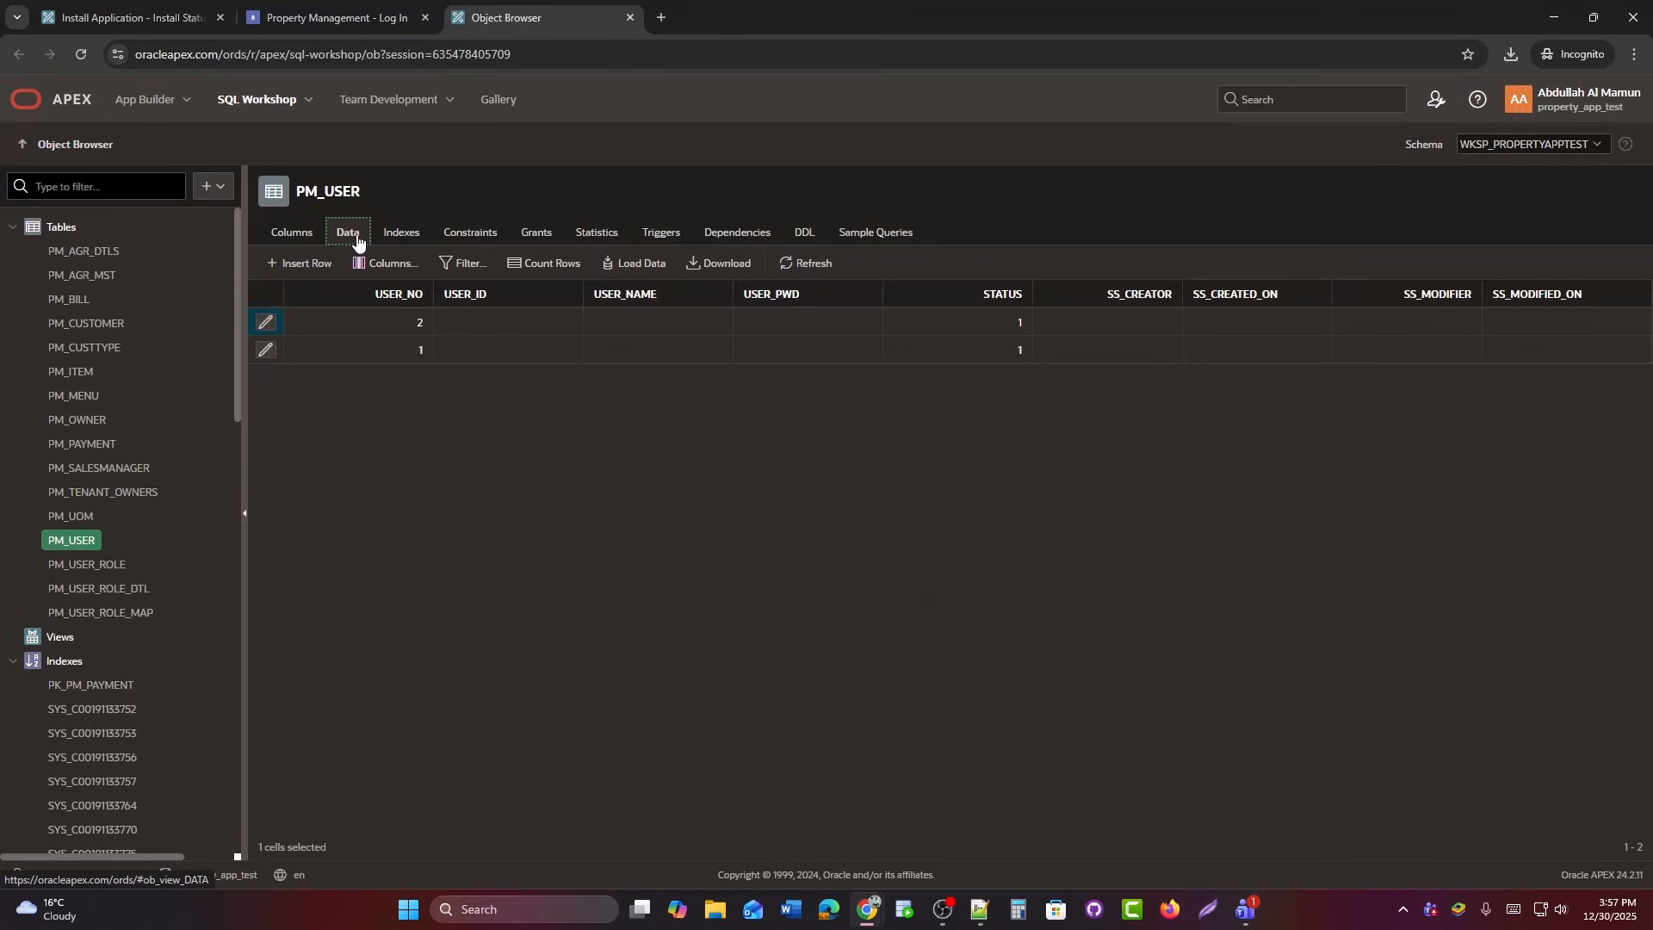
pyautogui.click(267, 351)
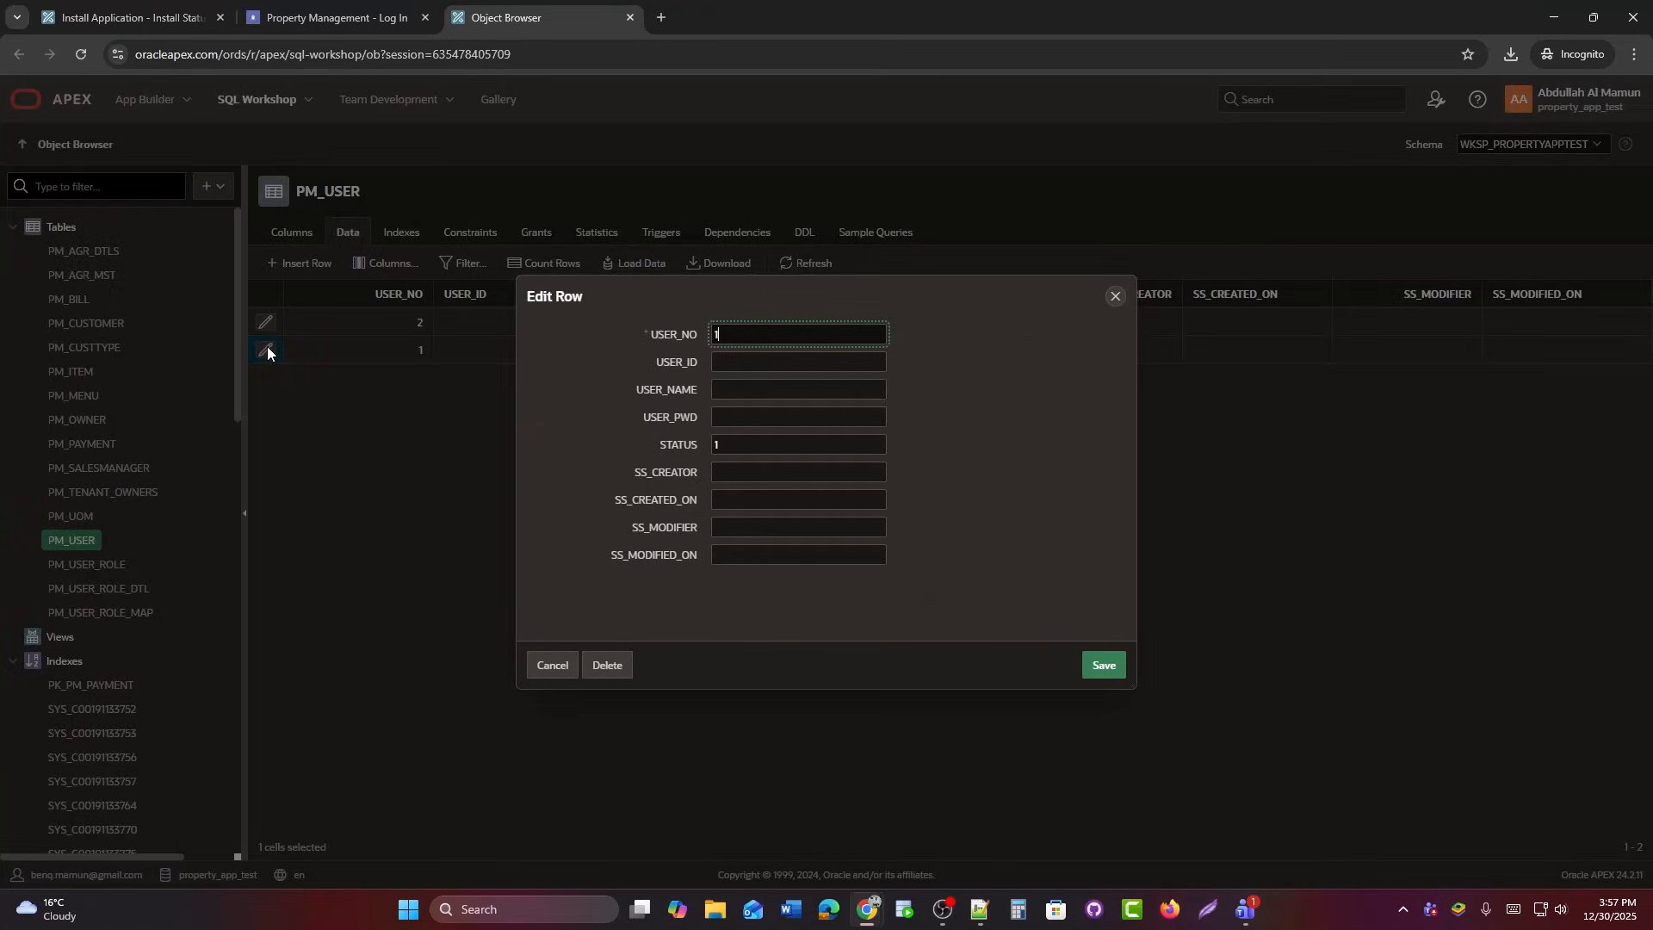
pyautogui.click(765, 392)
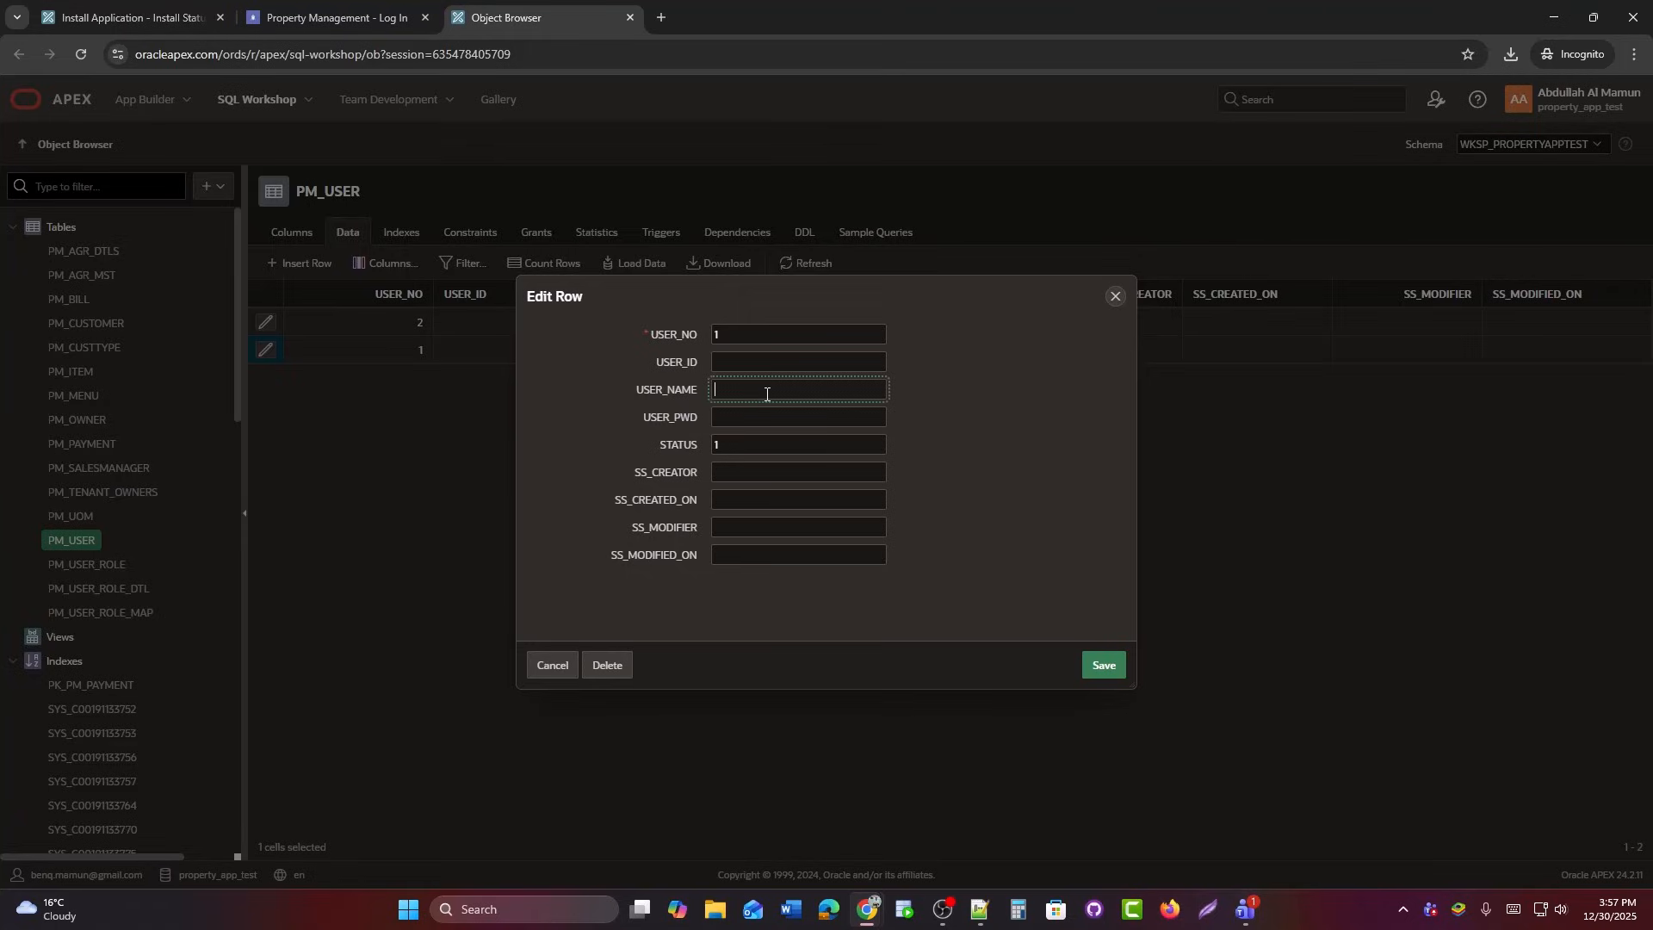
pyautogui.write('mamun')
pyautogui.press('Tab')
pyautogui.write('123')
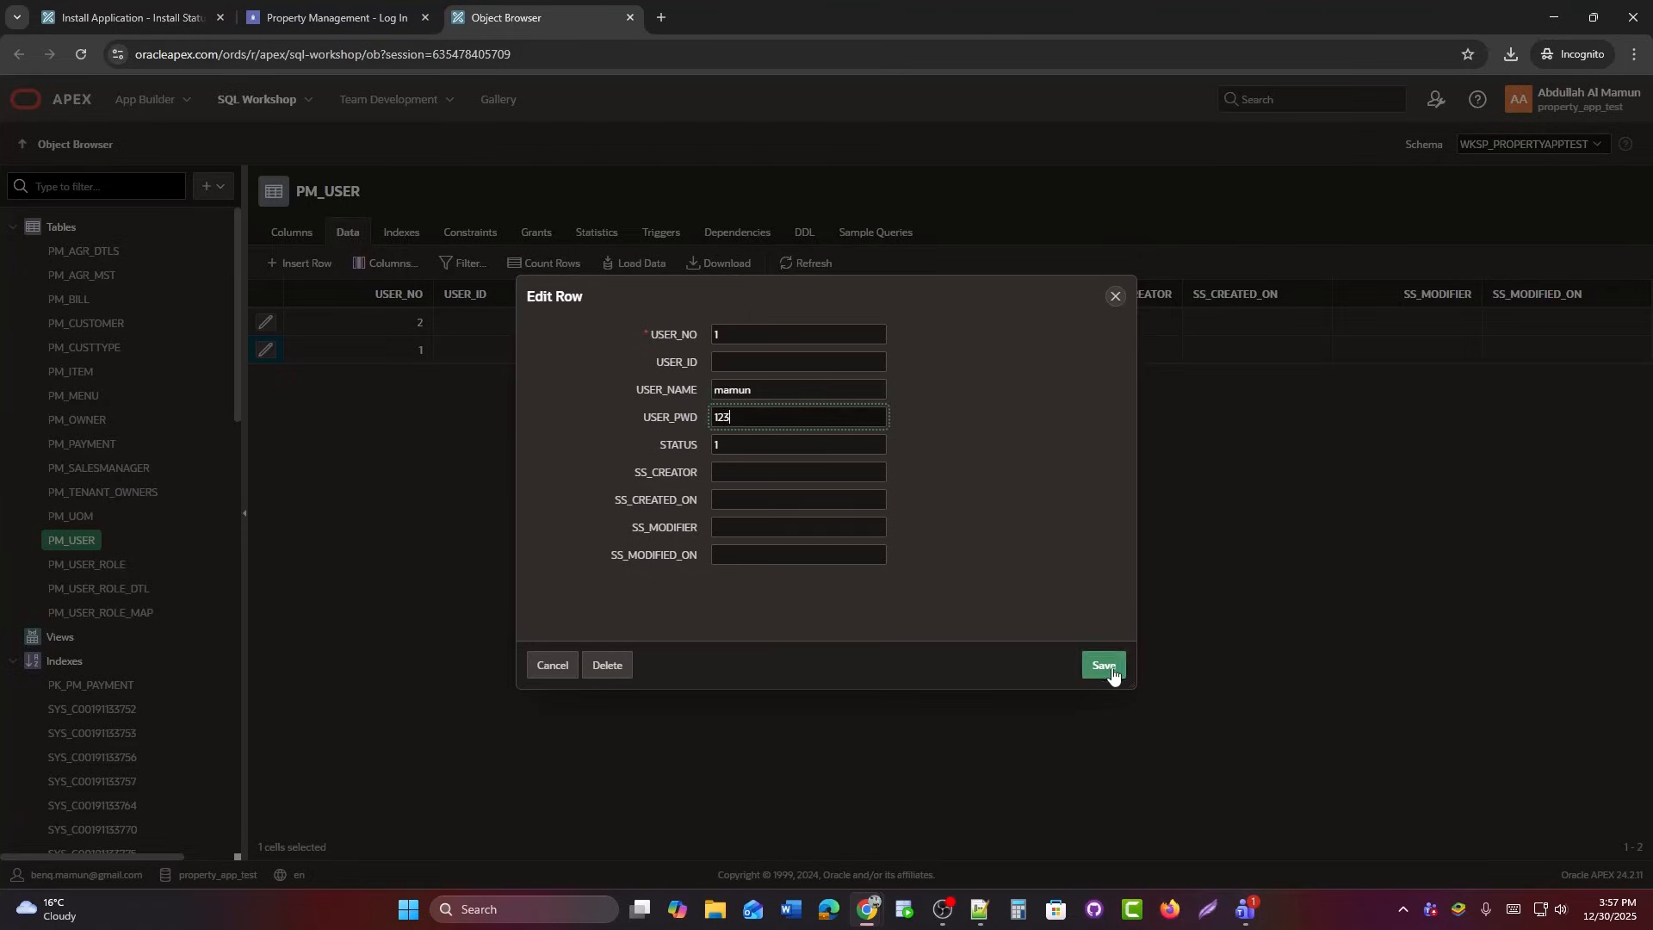
pyautogui.click(1107, 667)
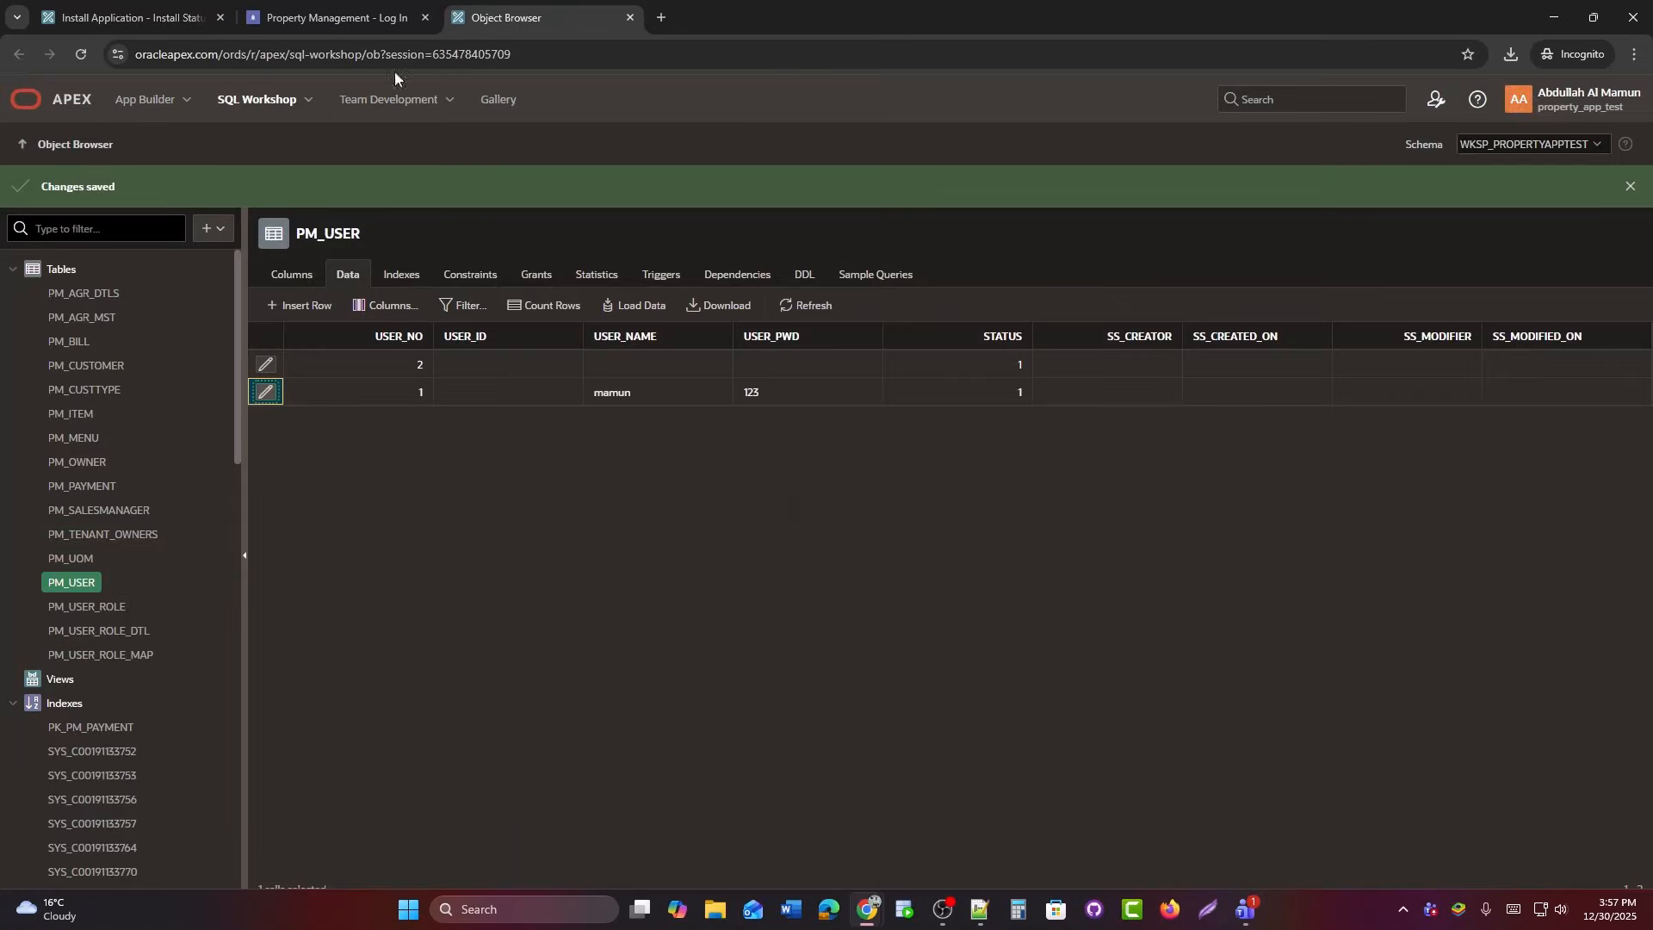
pyautogui.click(340, 17)
# Sign in to Property Management with the new user name, password and company 1.
pyautogui.write('mamun')
pyautogui.press('Tab')
pyautogui.write('123')
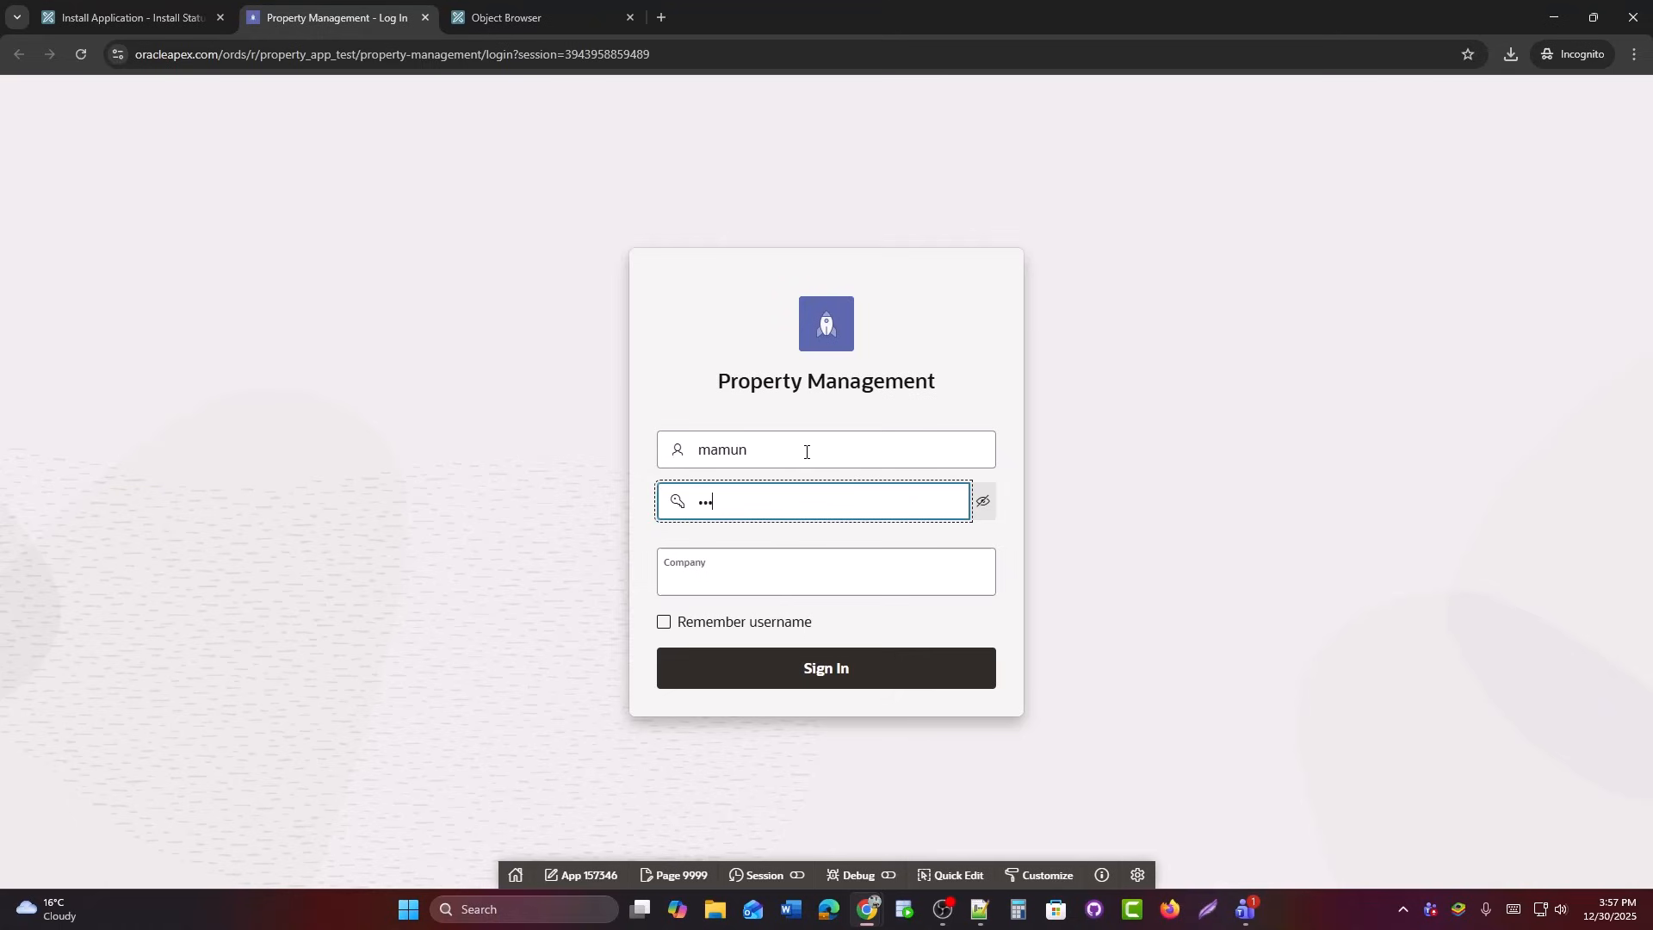
pyautogui.click(780, 578)
pyautogui.write('1')
pyautogui.click(775, 675)
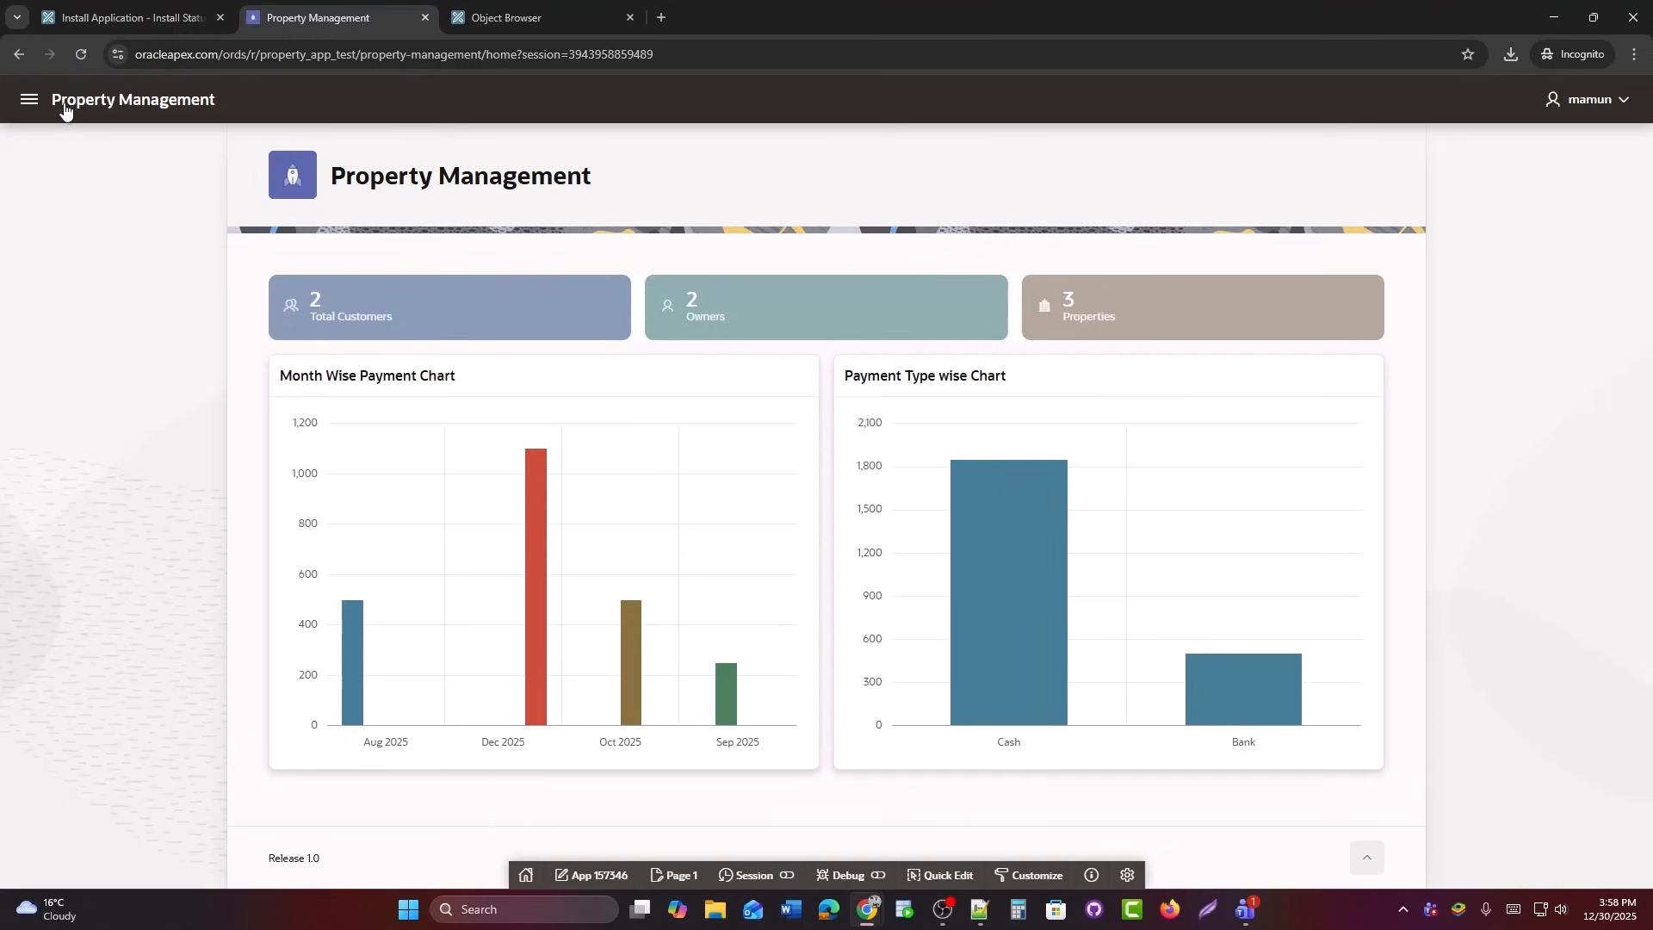
# Browse the Setup pages Owner List, Customer Type, Customer Information and Unit of Measurement, then return to the builder.
pyautogui.click(28, 99)
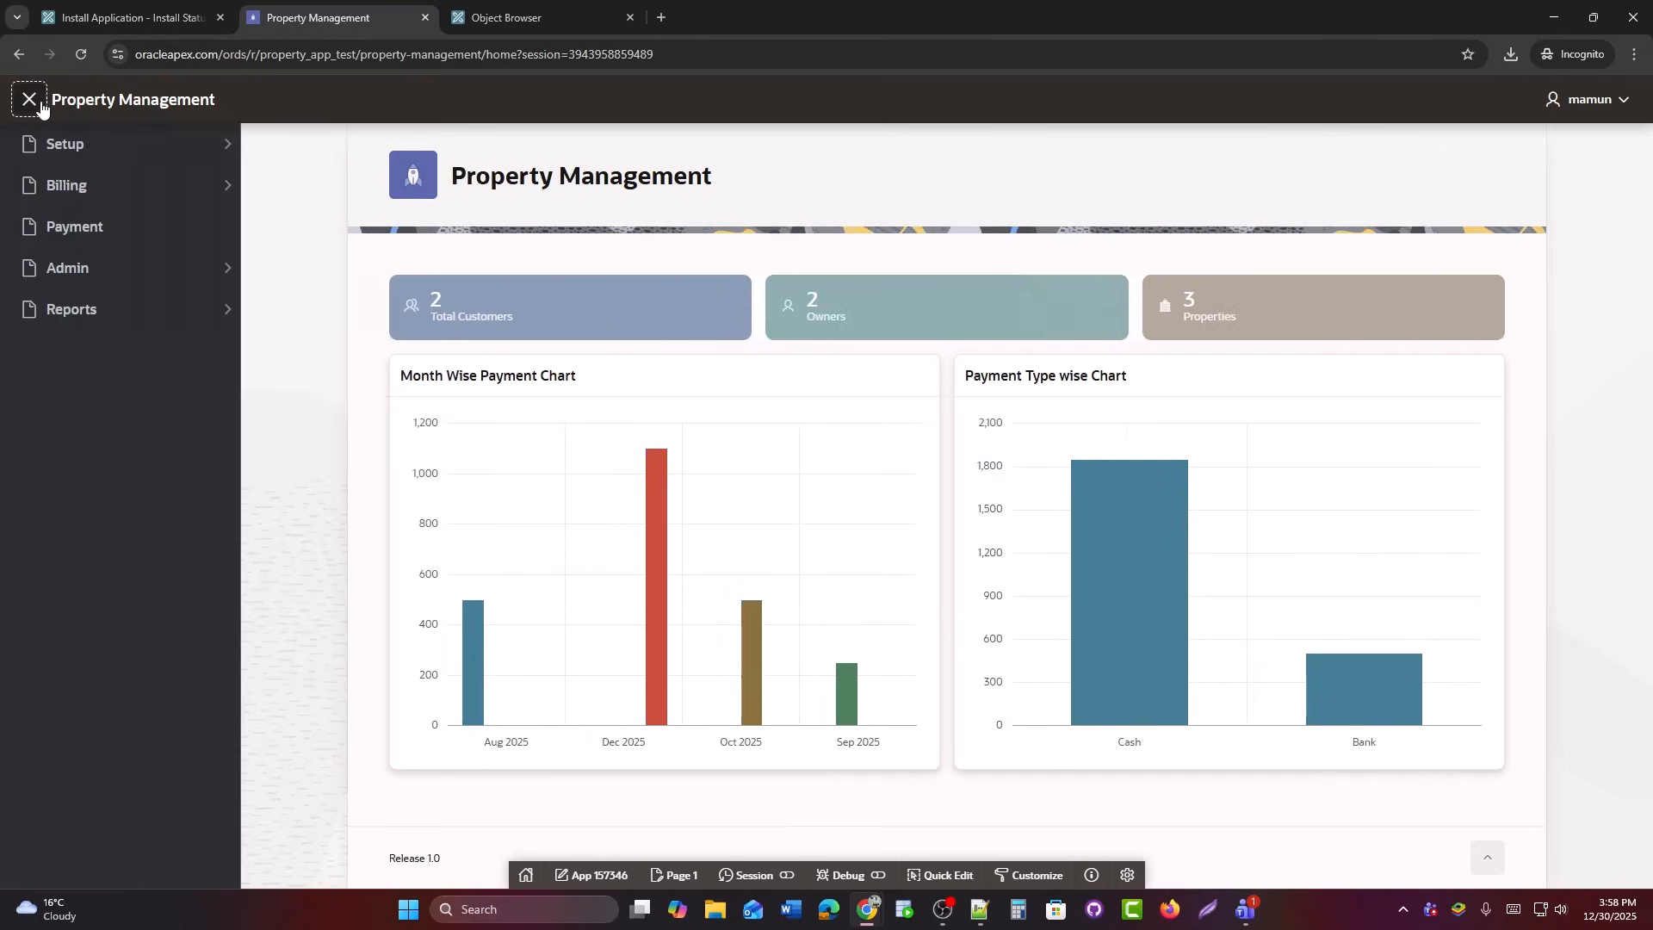
pyautogui.click(233, 148)
pyautogui.click(158, 185)
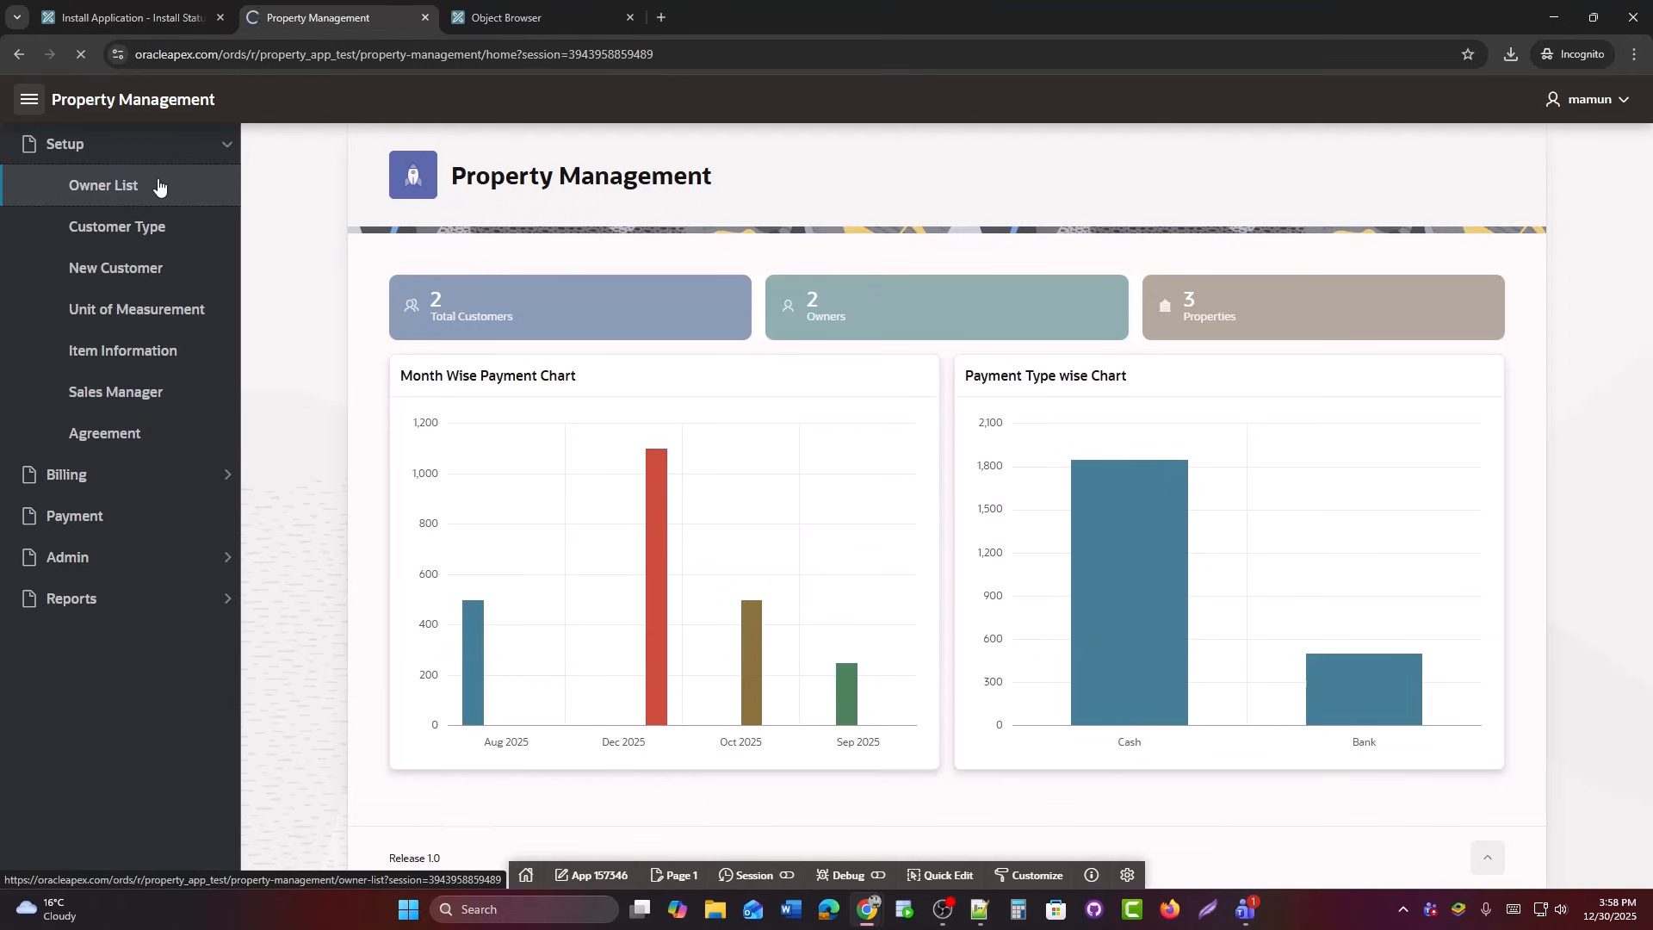
pyautogui.click(164, 226)
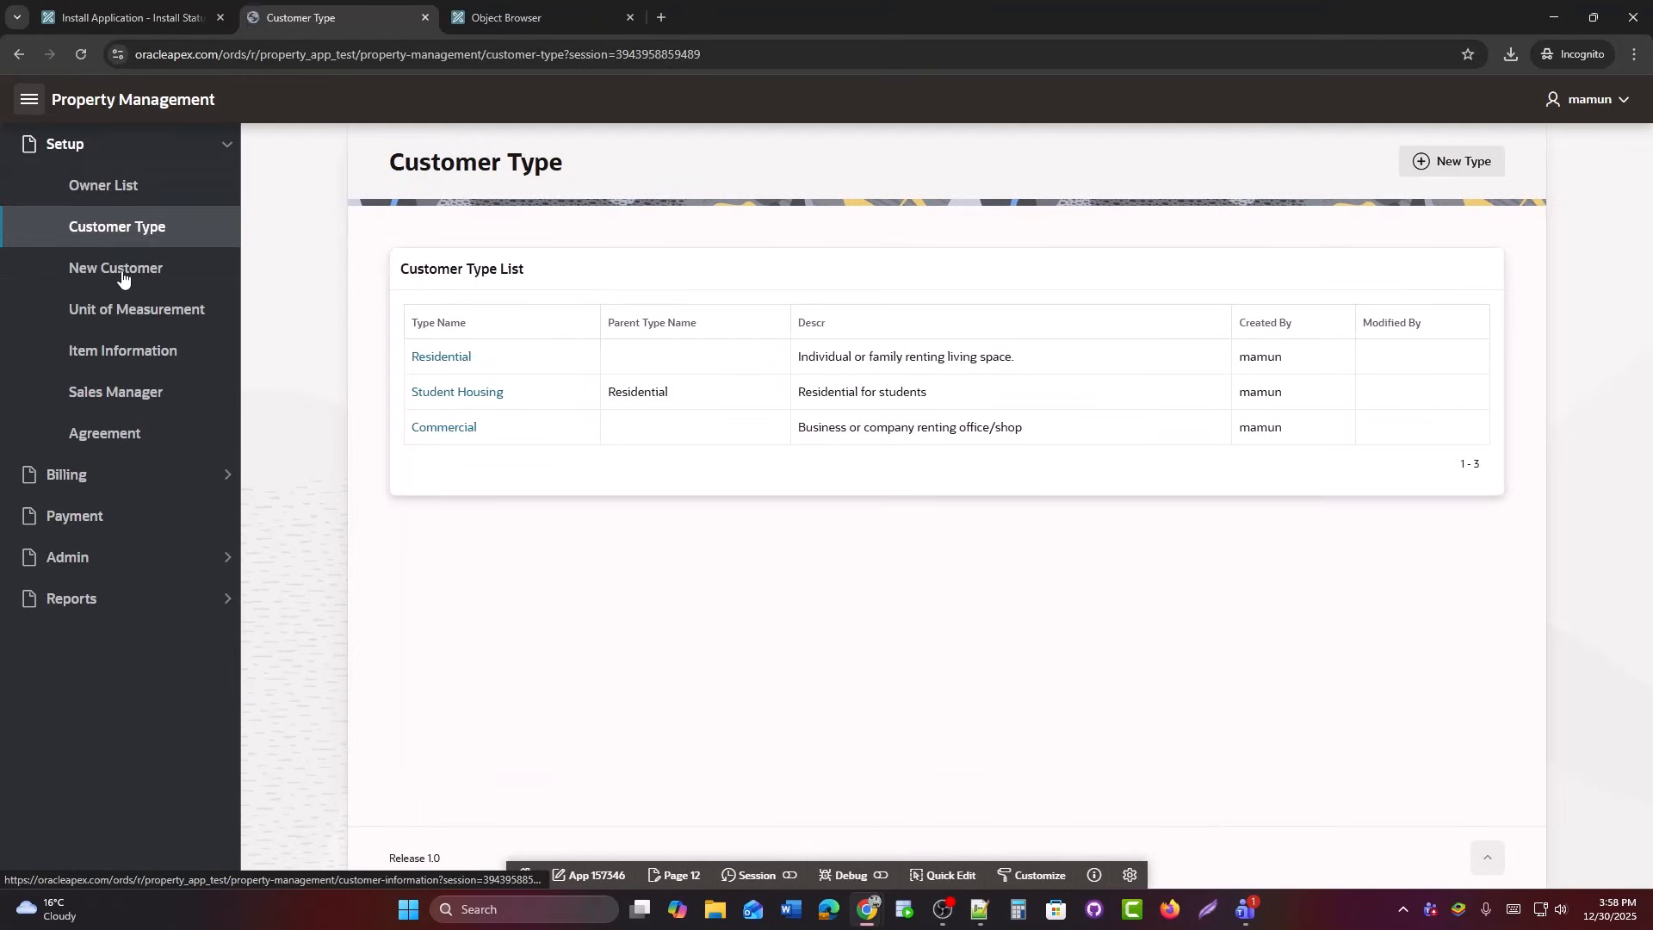
pyautogui.click(122, 274)
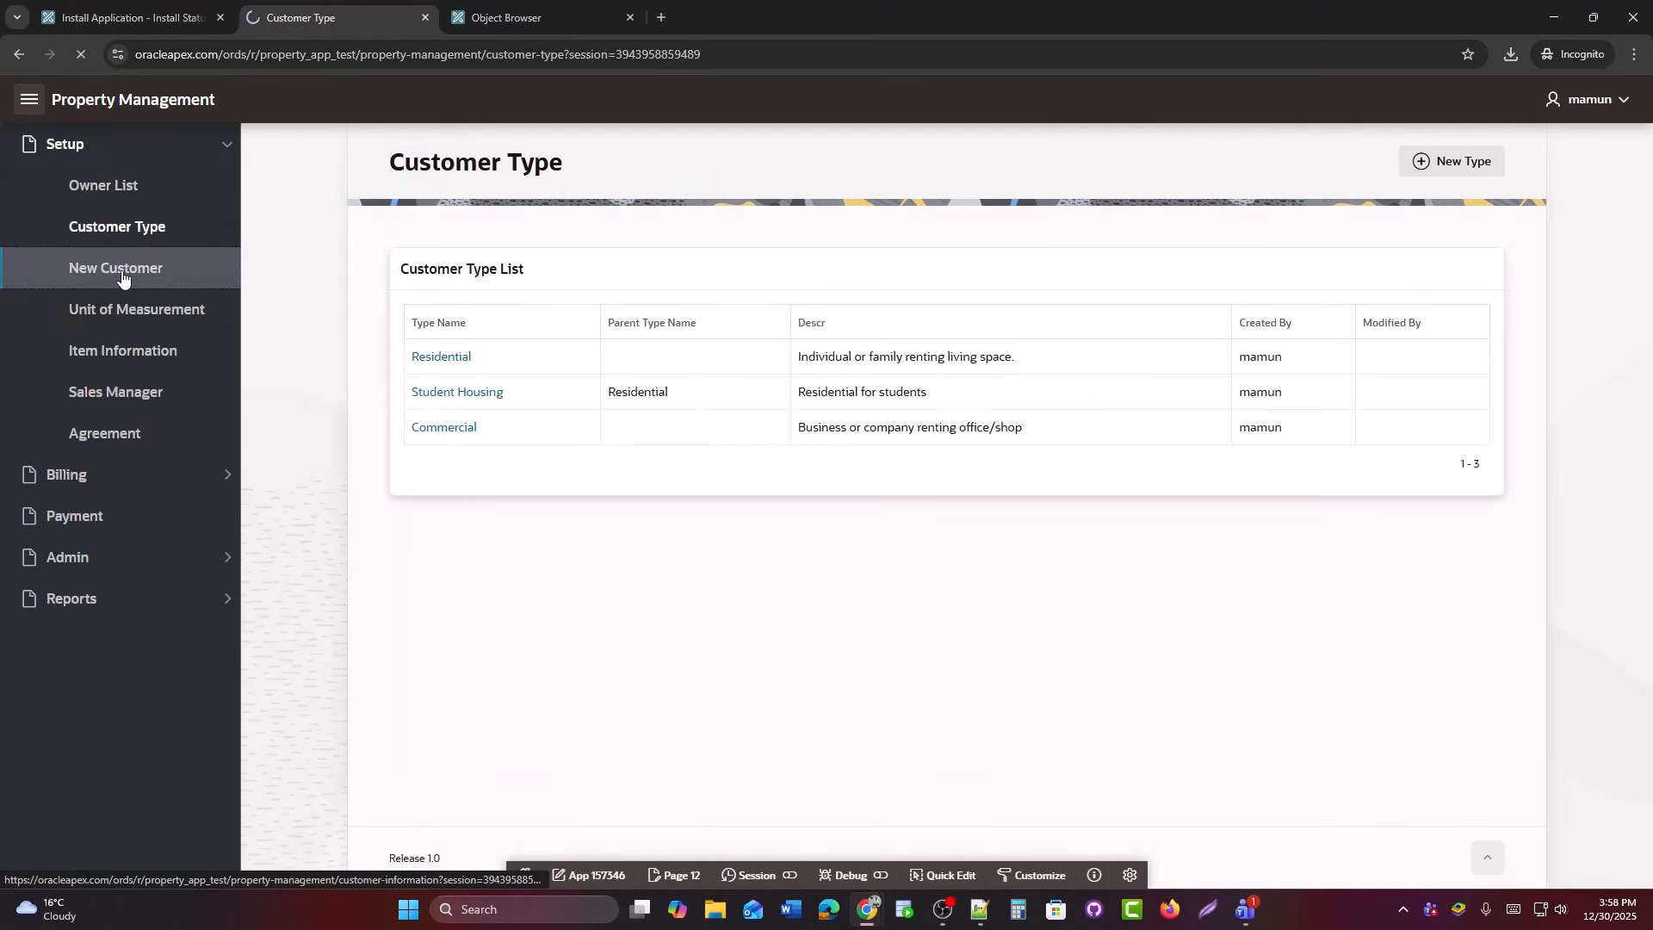
pyautogui.click(121, 323)
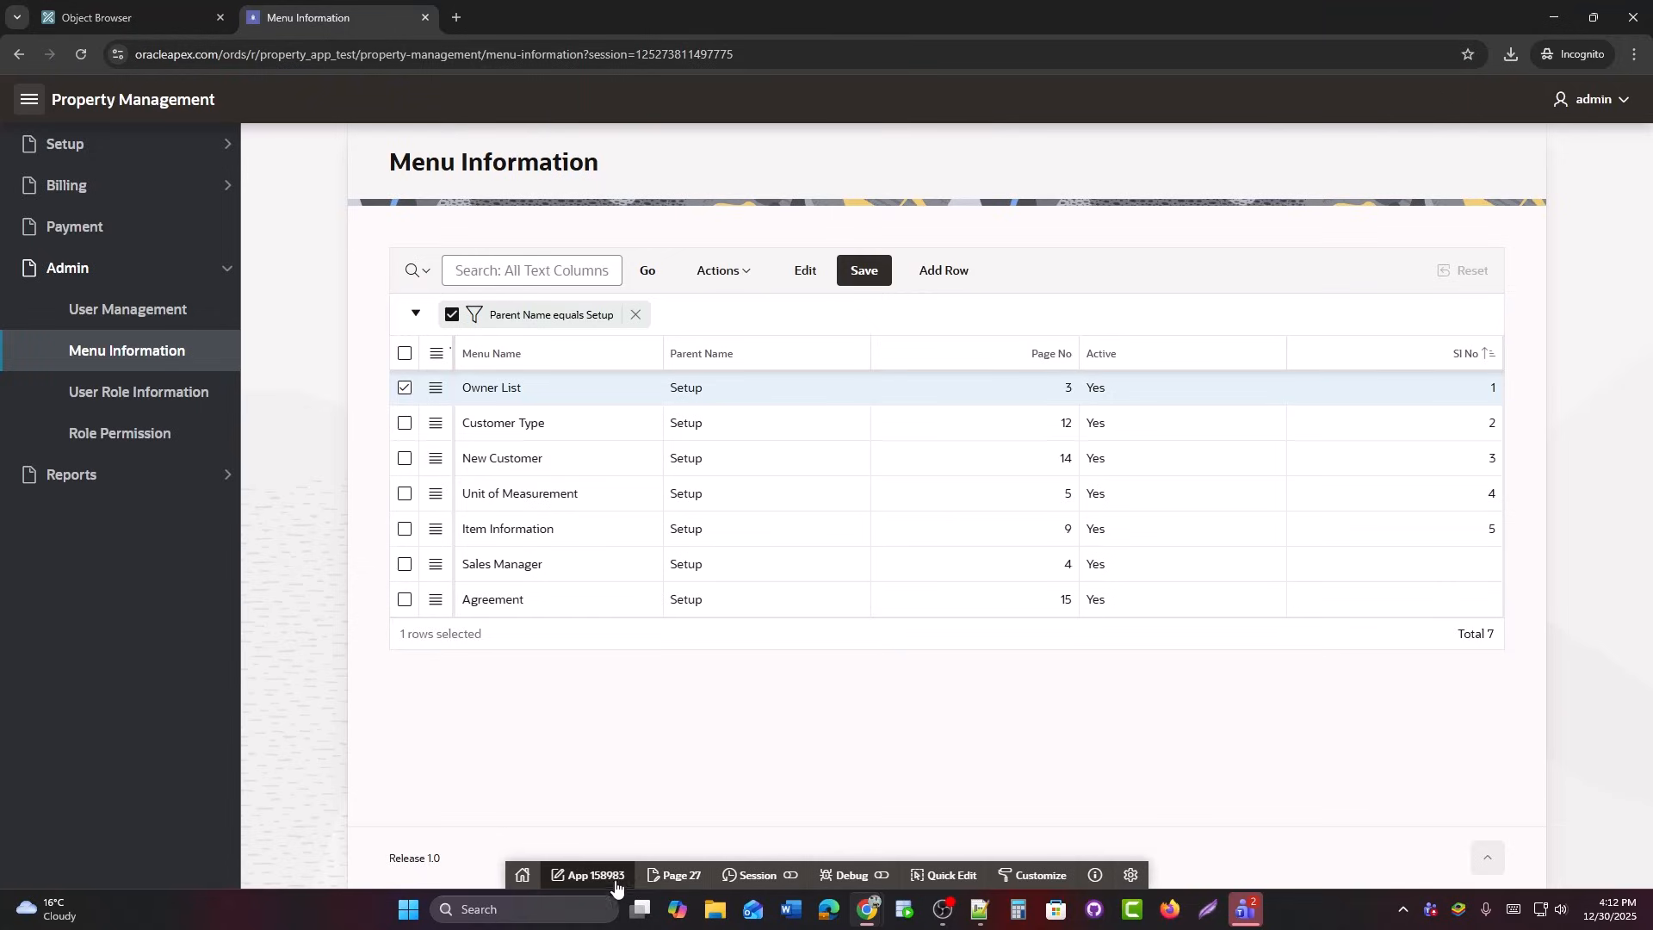
pyautogui.click(612, 878)
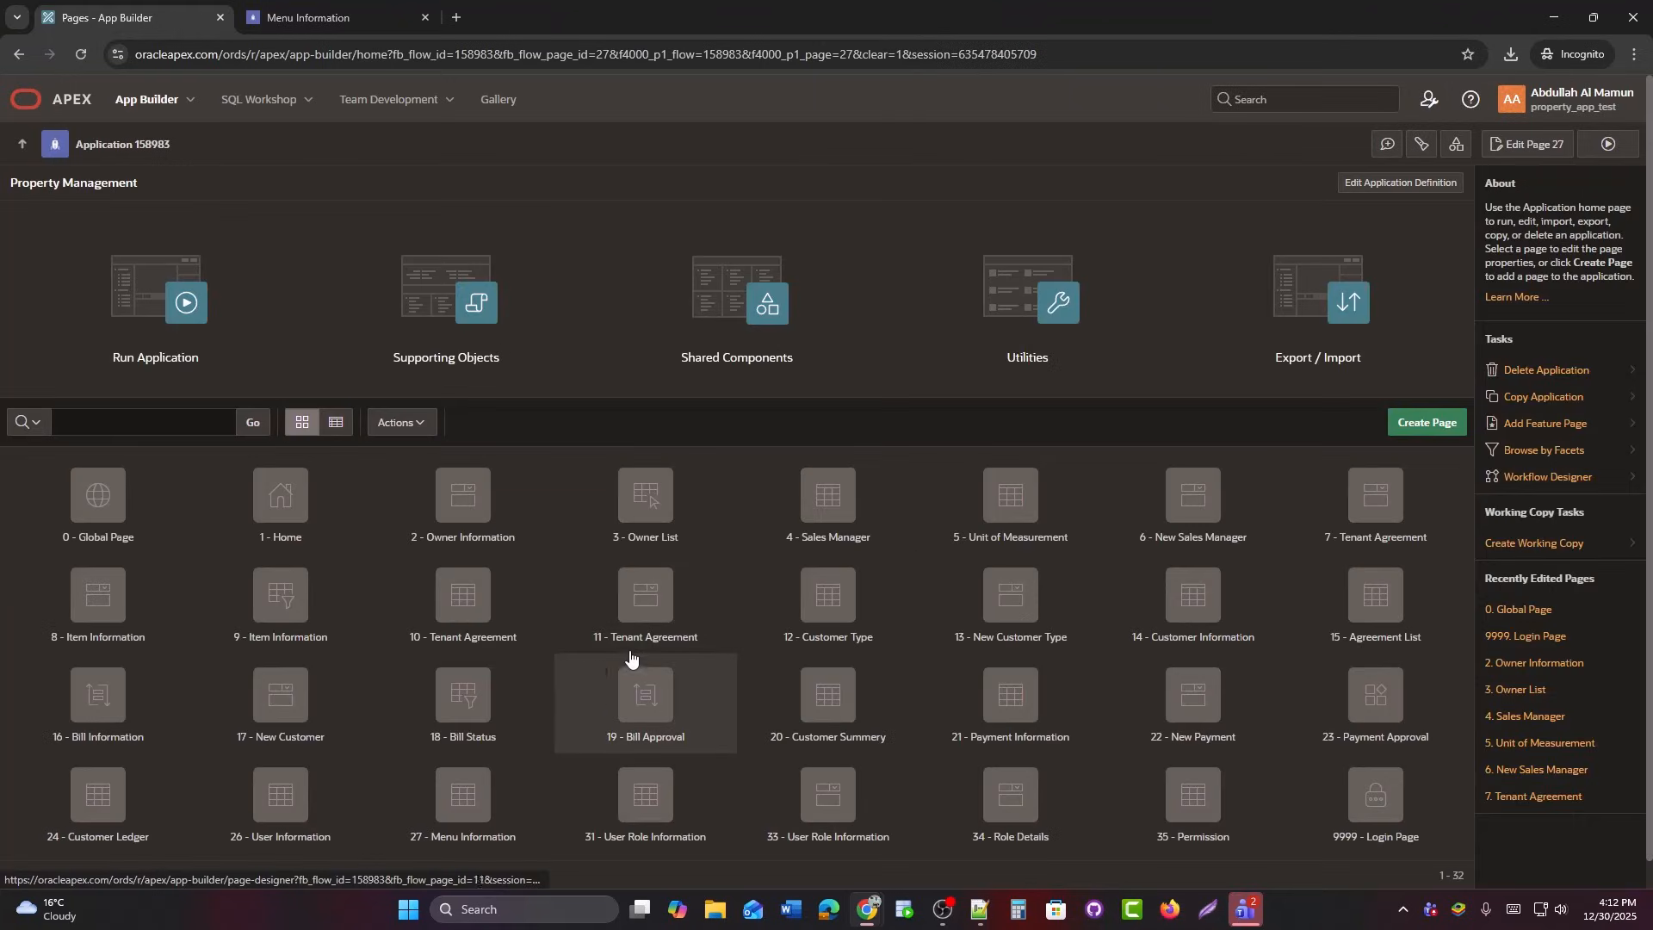
# Deinstall Property Management (158983), removing both the application definition and its supporting objects.
pyautogui.click(1544, 377)
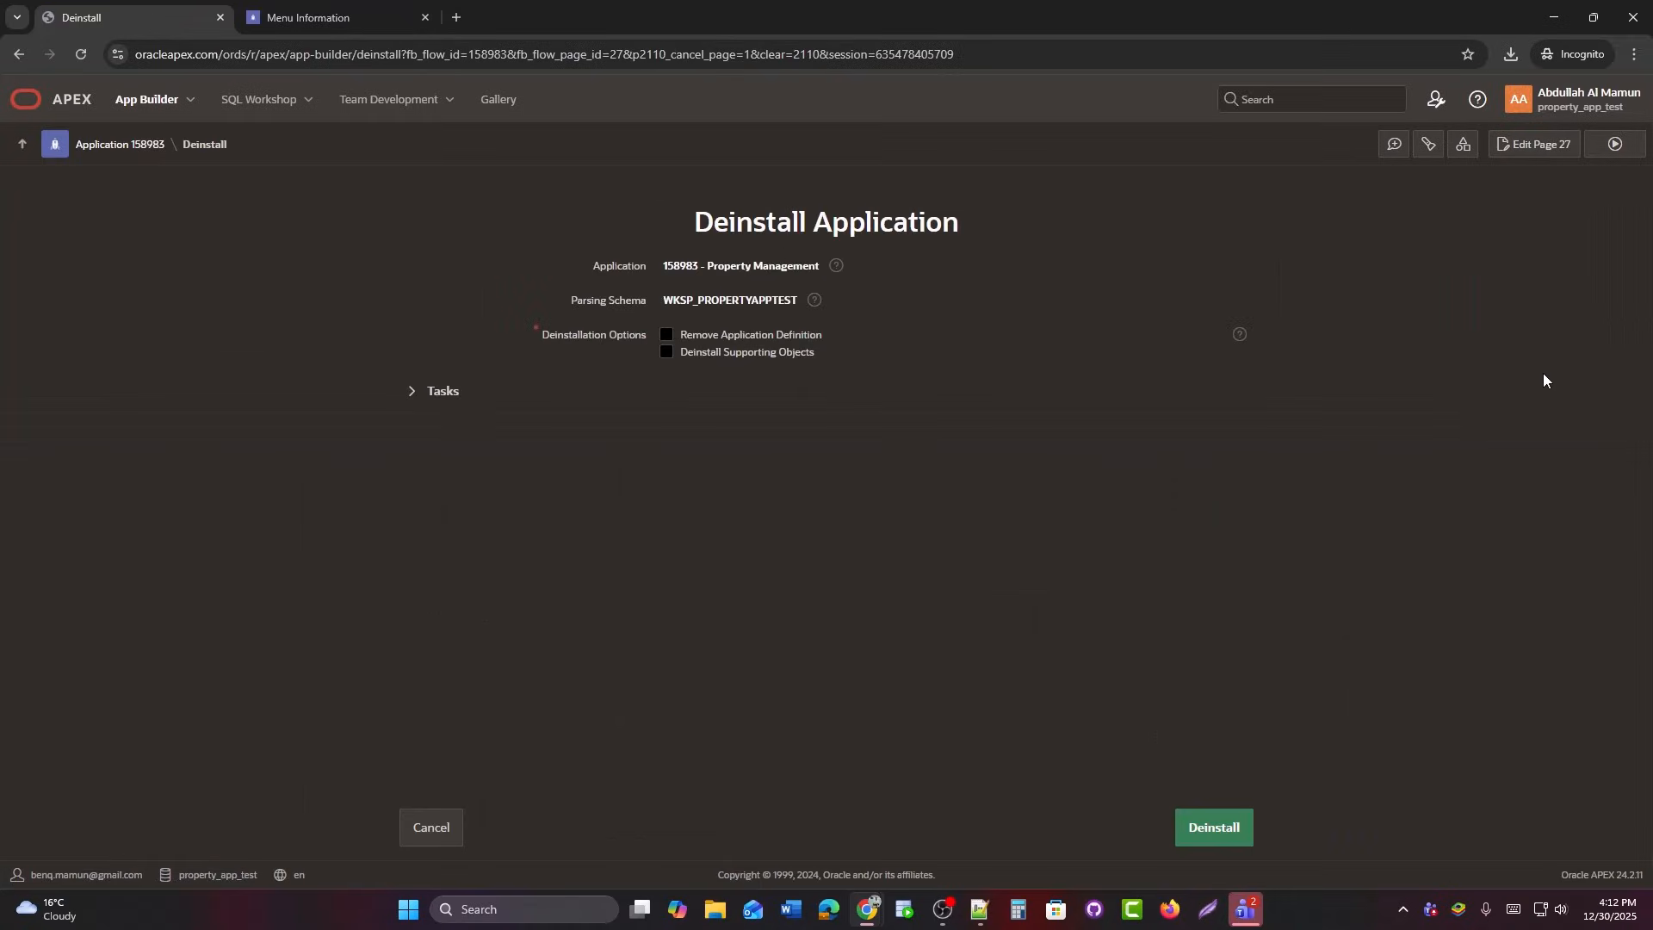
pyautogui.click(749, 354)
pyautogui.click(739, 338)
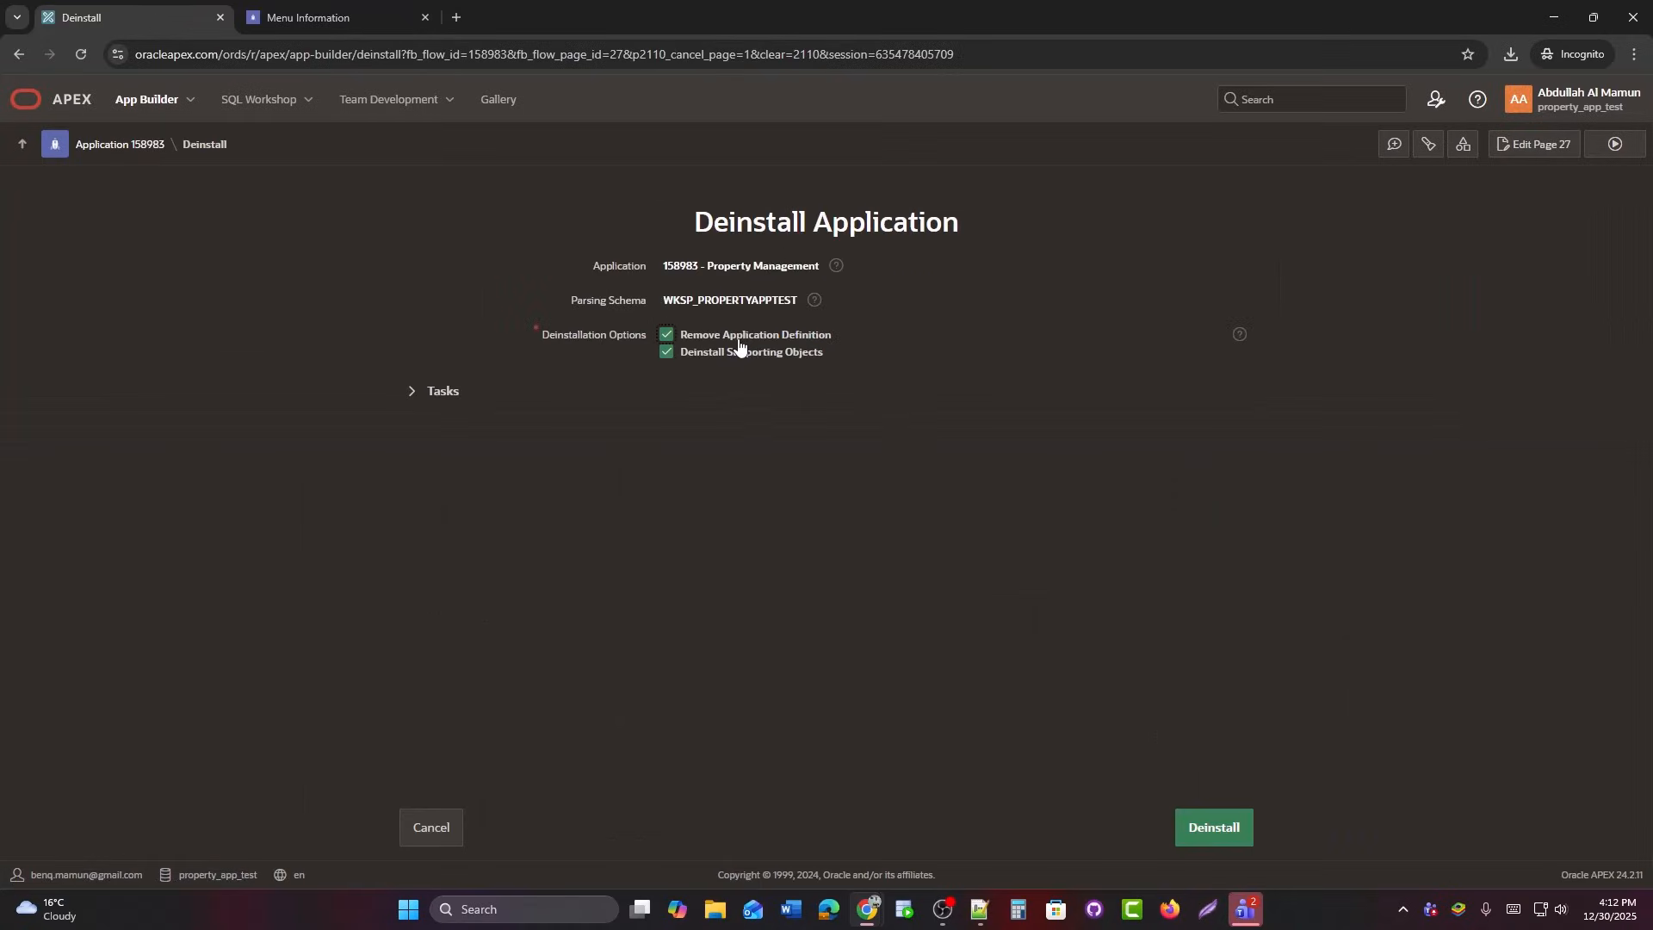
pyautogui.click(1223, 829)
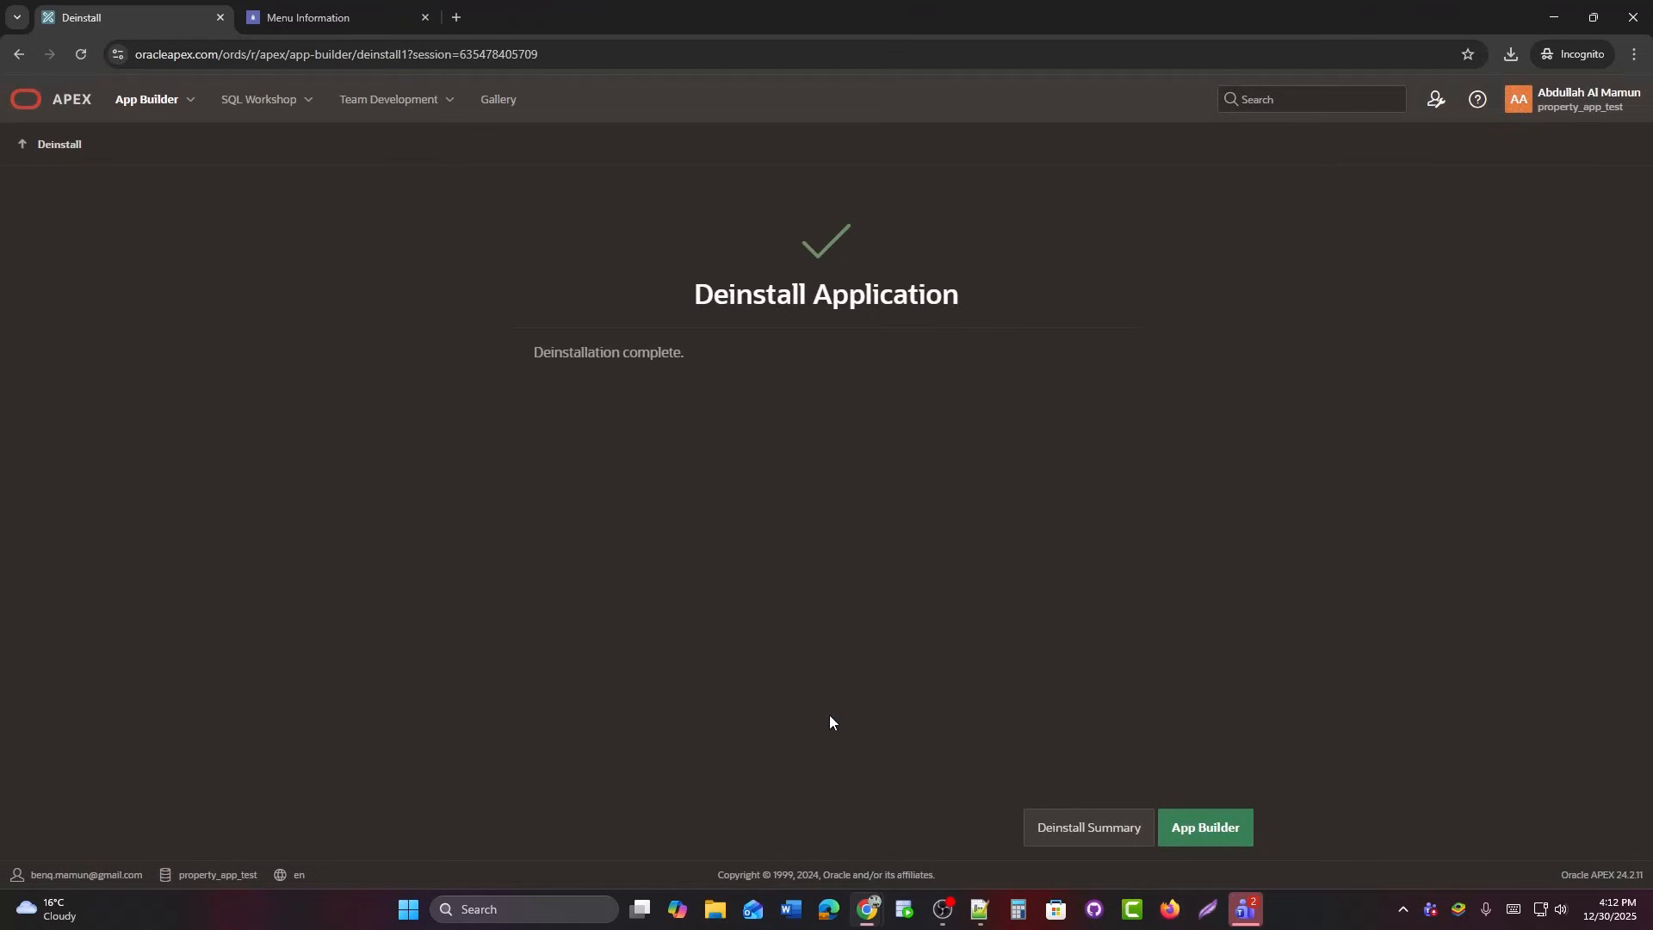
pyautogui.click(309, 101)
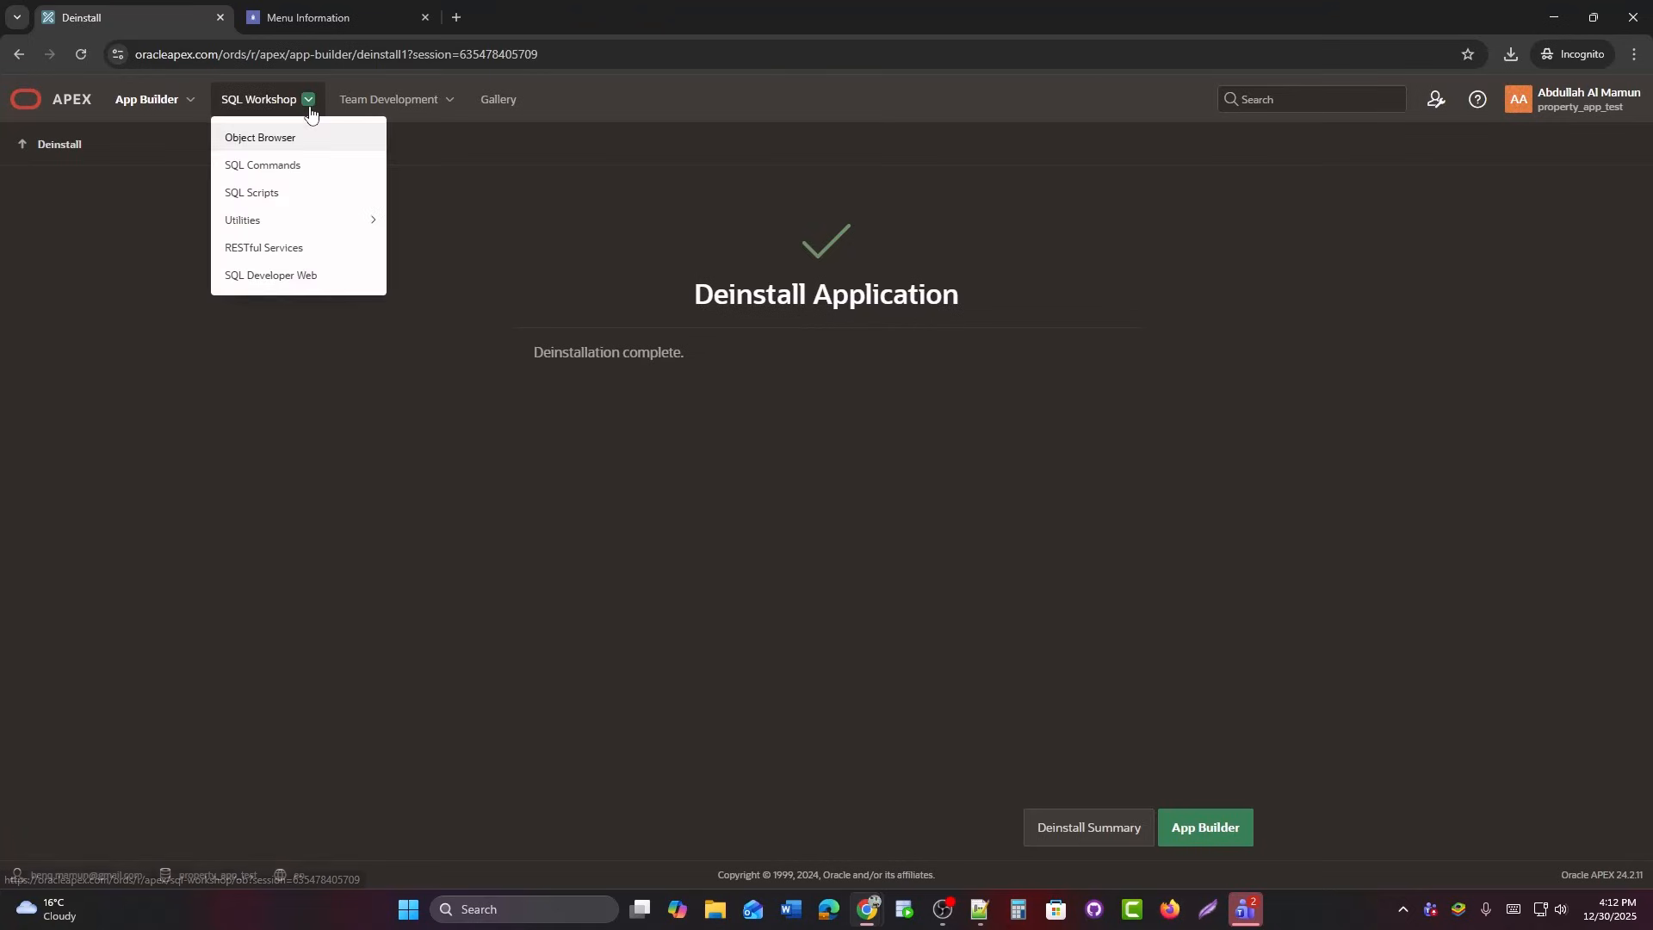
# Open SQL Workshop's Object Browser and dismiss the ORA-00942 table-not-found error banner.
pyautogui.click(256, 139)
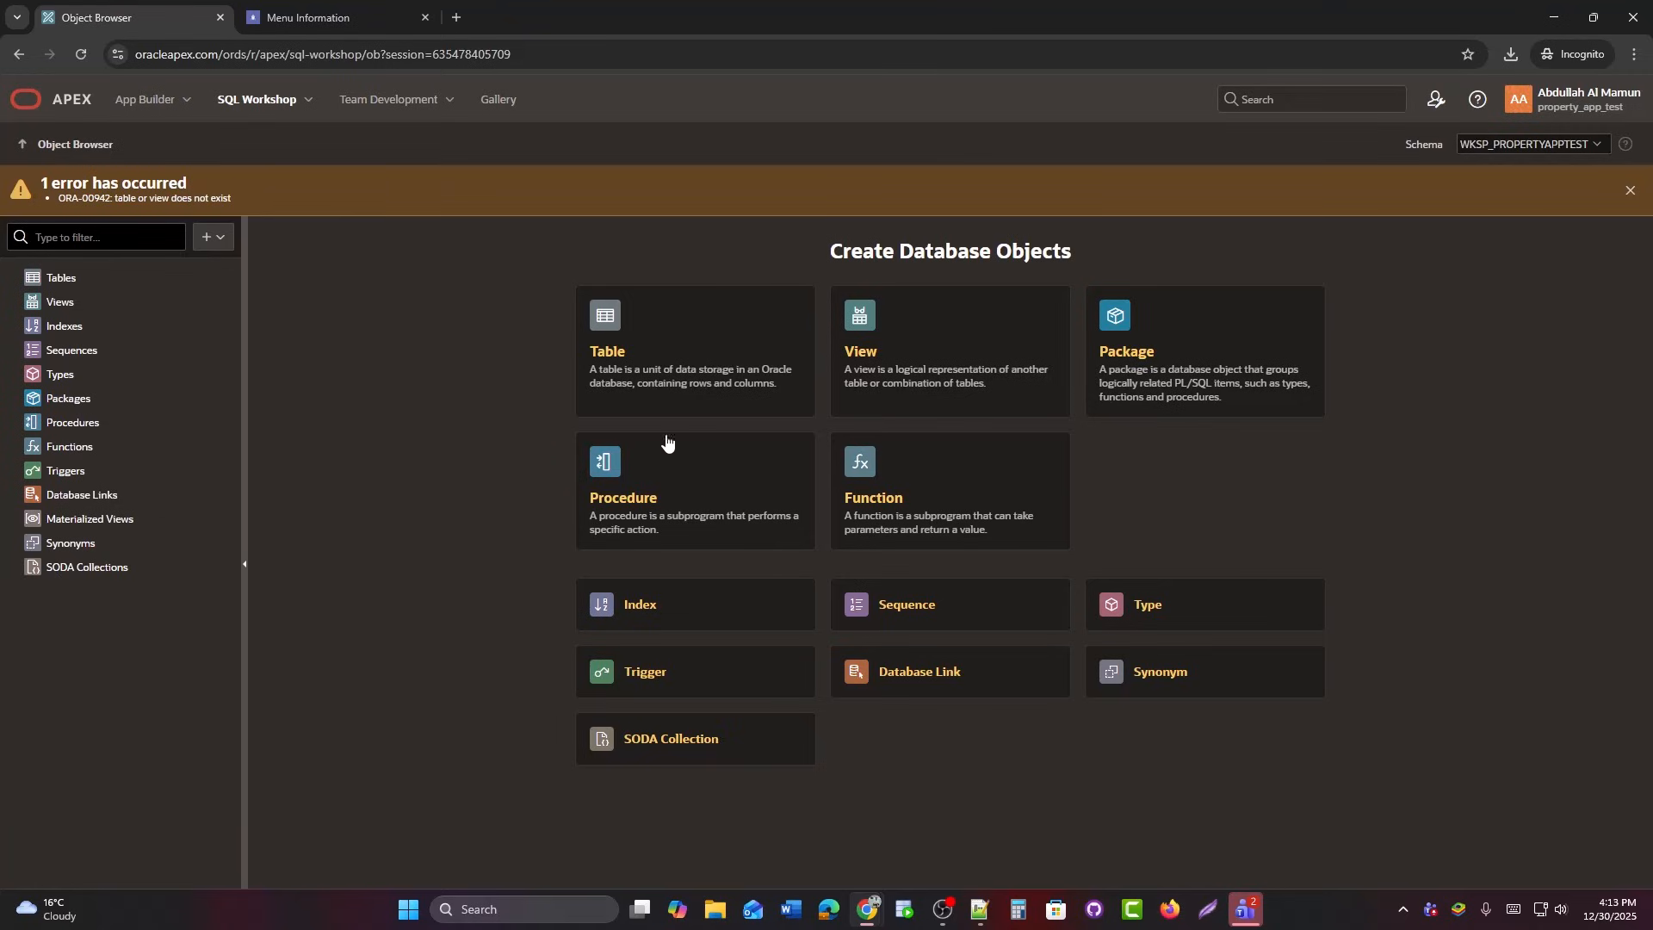
pyautogui.click(1630, 190)
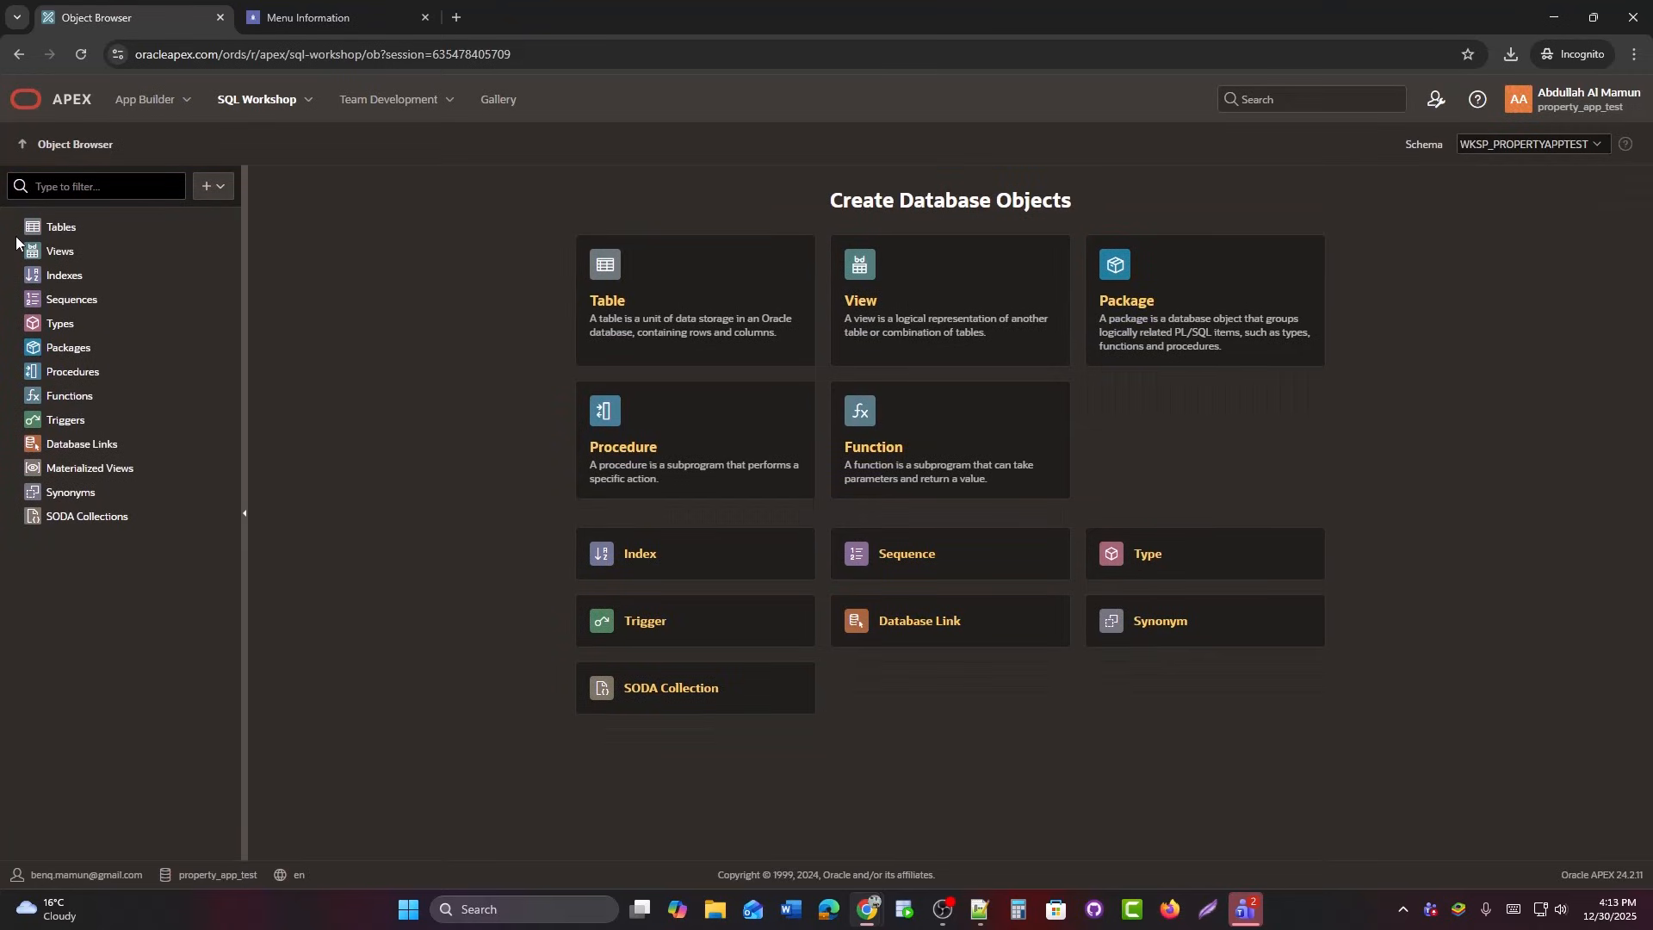